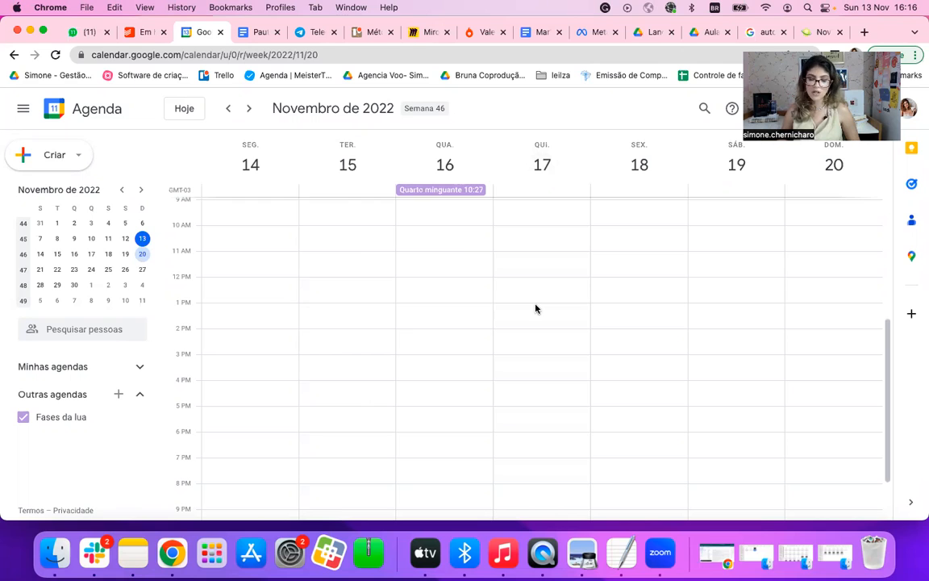
Step: Look through the list of own calendars beside the week of 14–20 November and collapse the list again
scroll(385, 286, "up", 3)
scroll(385, 284, "down", 3)
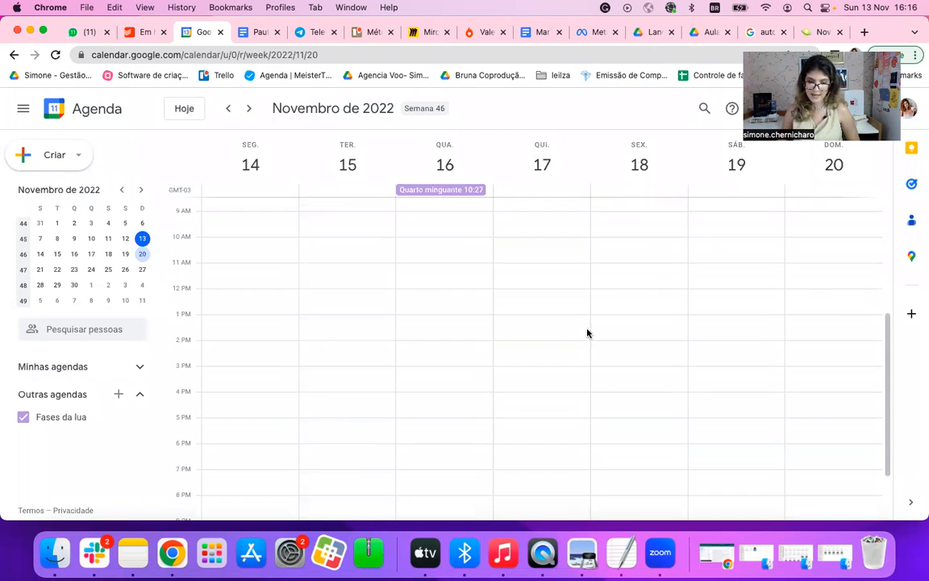
scroll(304, 271, "up", 2)
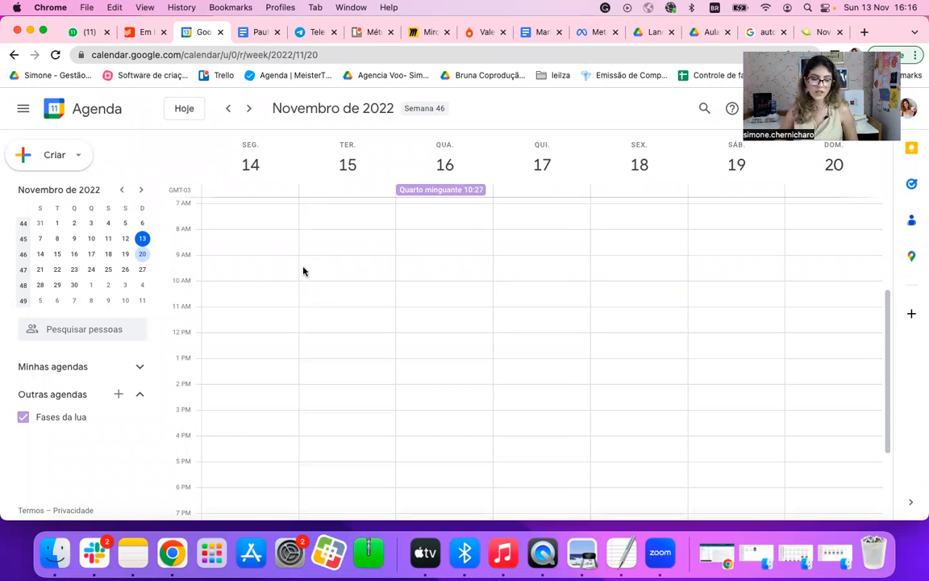
left_click(142, 367)
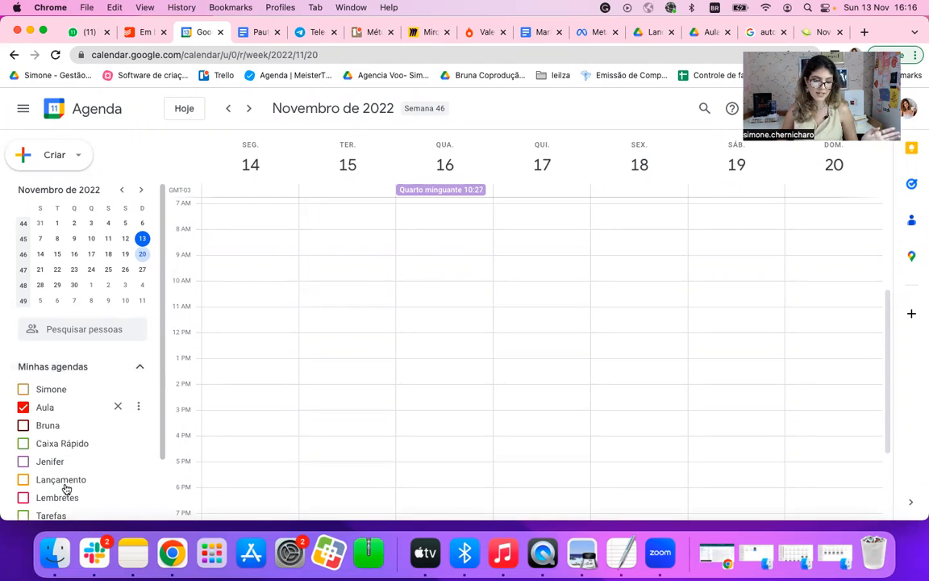
scroll(68, 505, "down", 2)
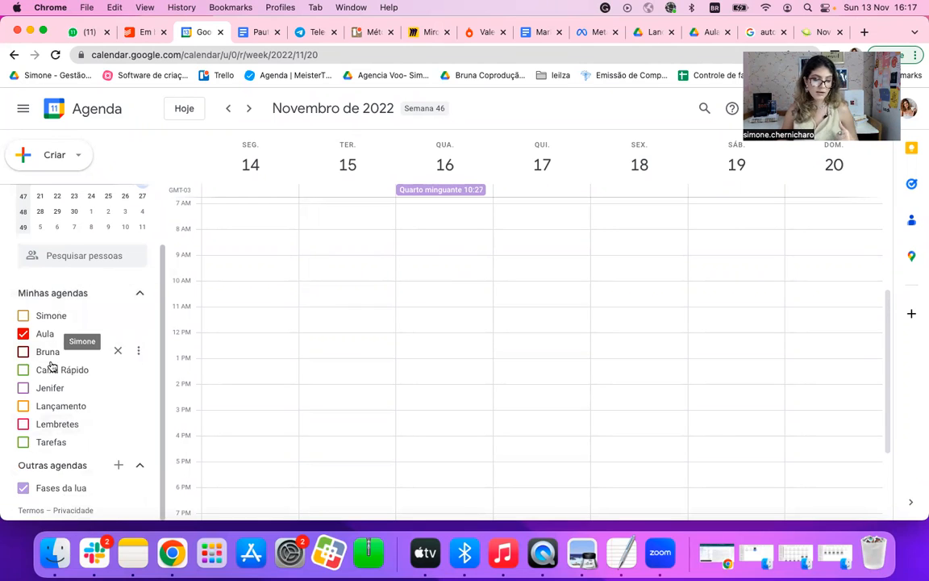
left_click(140, 293)
scroll(296, 280, "up", 1)
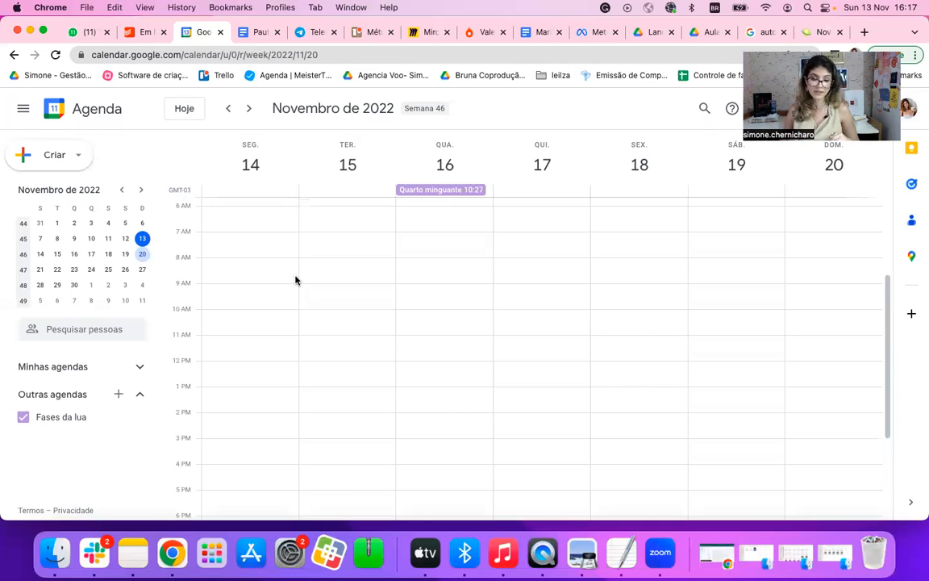
Step: Draft an event titled "Milagre da manhã" on Monday, 14 November, from 7:00am to 8:00am
left_click(274, 216)
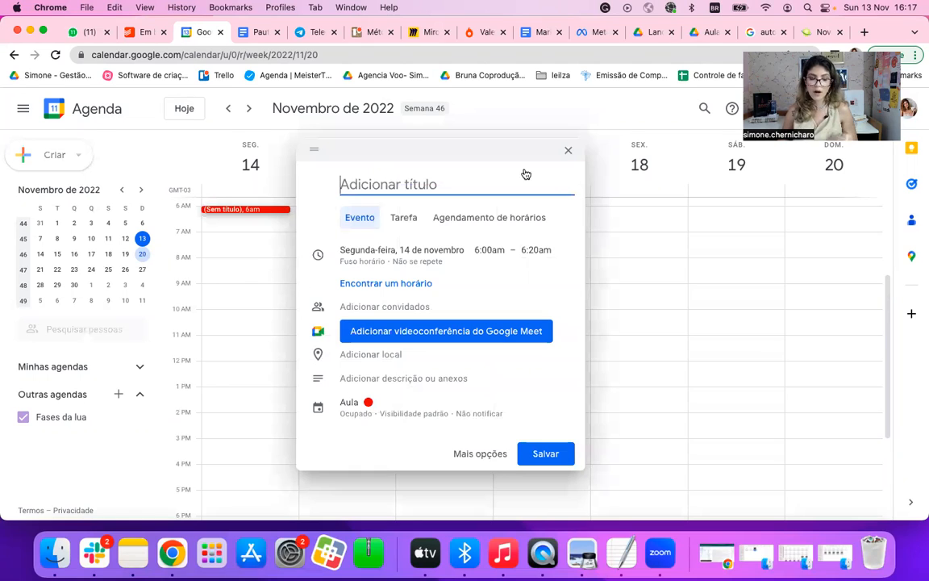
left_click(568, 150)
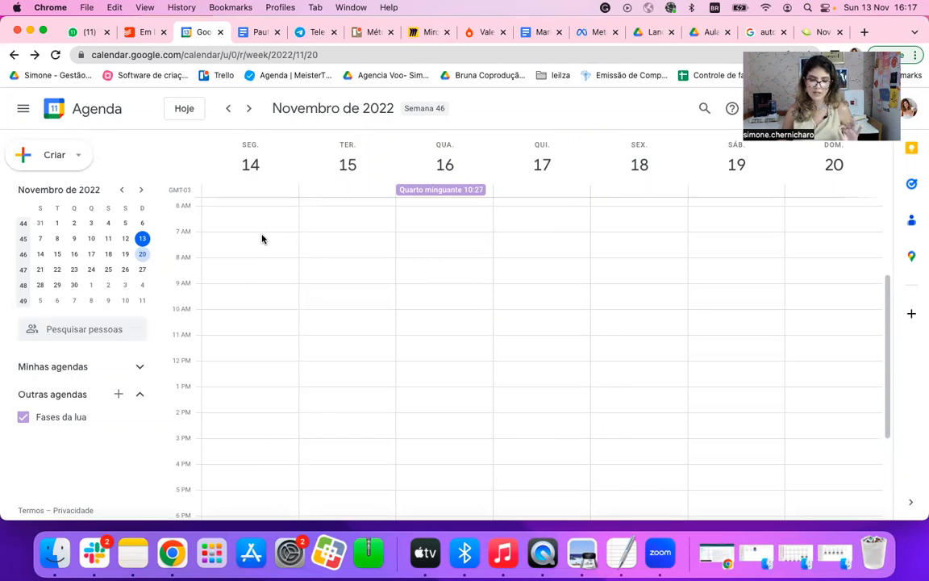
left_click(260, 236)
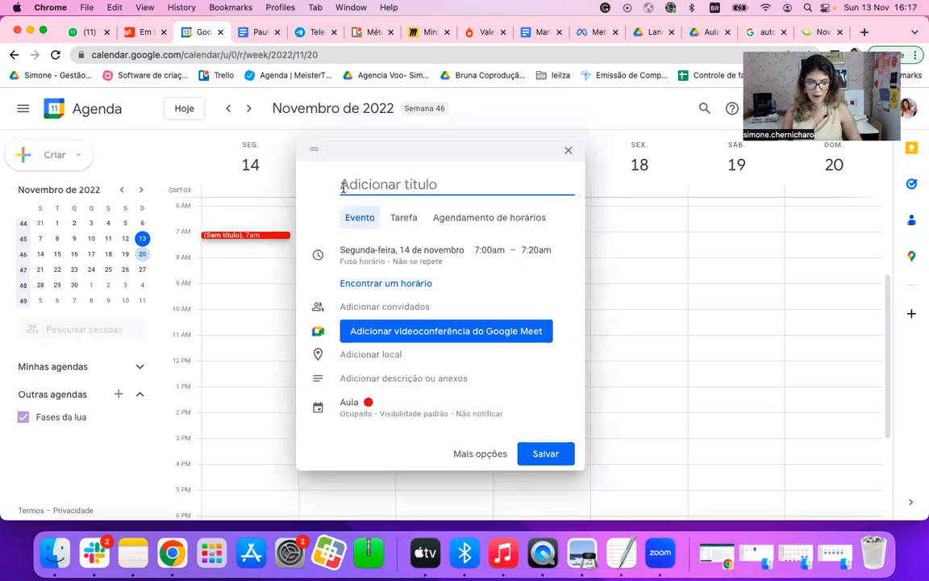
type("Milagre da ma")
key("BackSpace")
type("~")
key("BackSpace")
type("anh~a")
key("BackSpace")
type("~a")
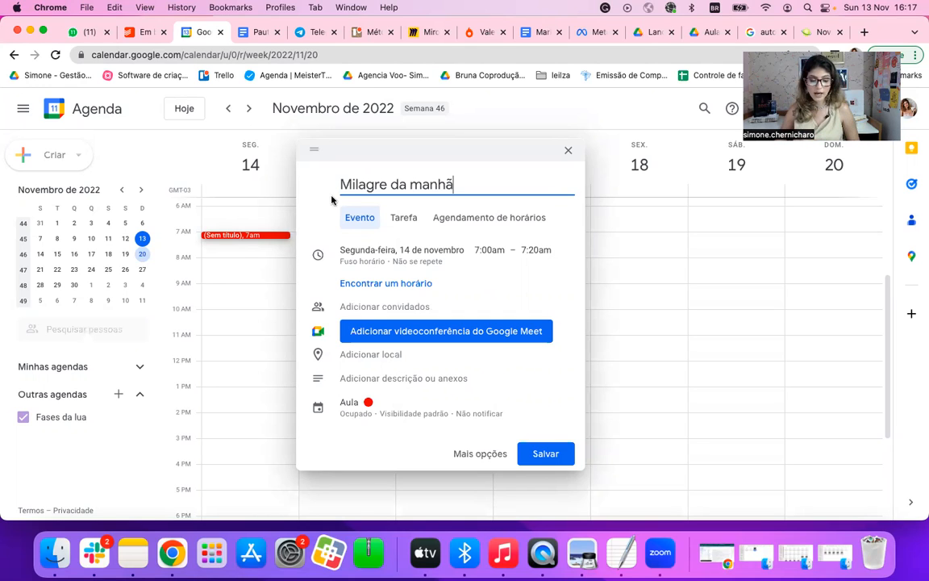
left_click(276, 245)
left_click_drag(276, 245, 276, 258)
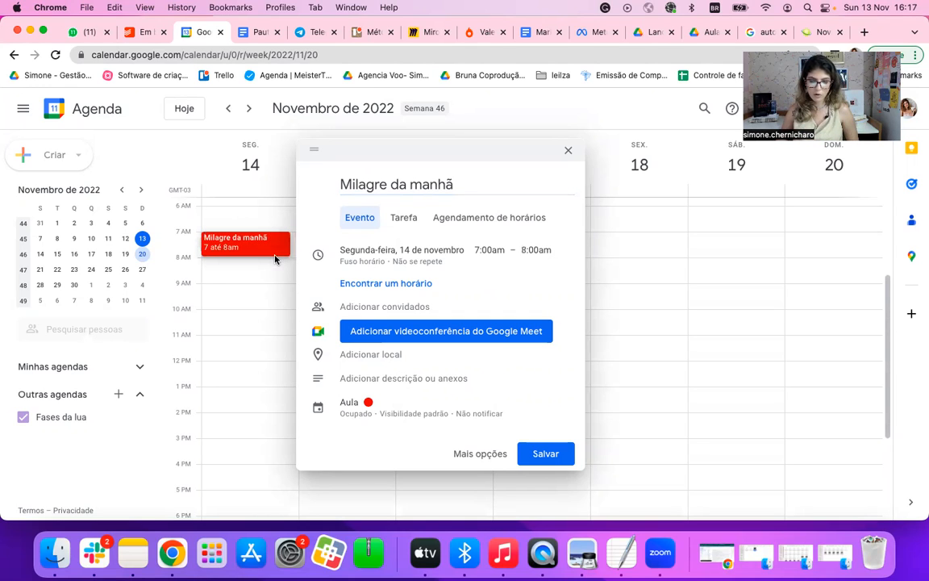
Step: Give the "Milagre da manhã" event a blue colour and save it with the repetition "Todos os dias"
left_click(367, 403)
left_click(410, 361)
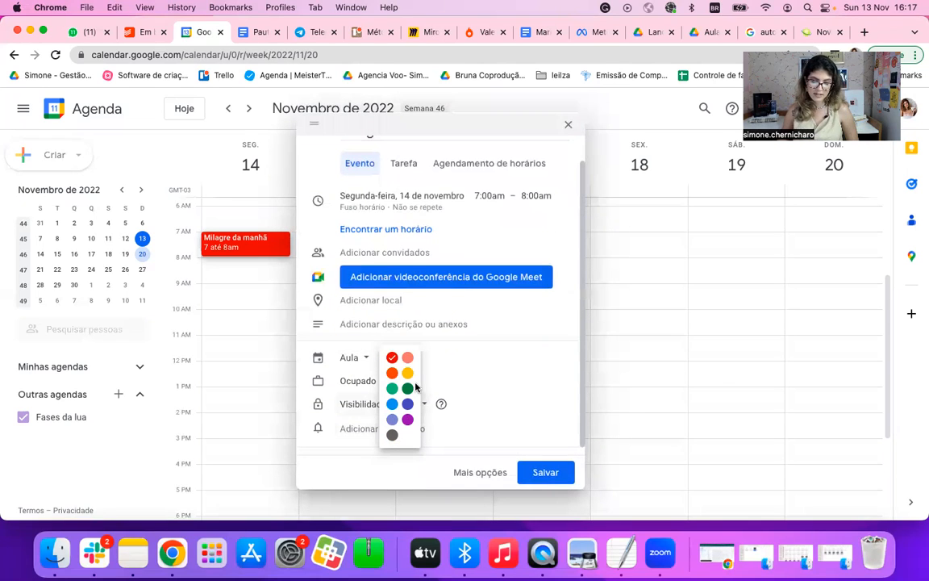
left_click(392, 405)
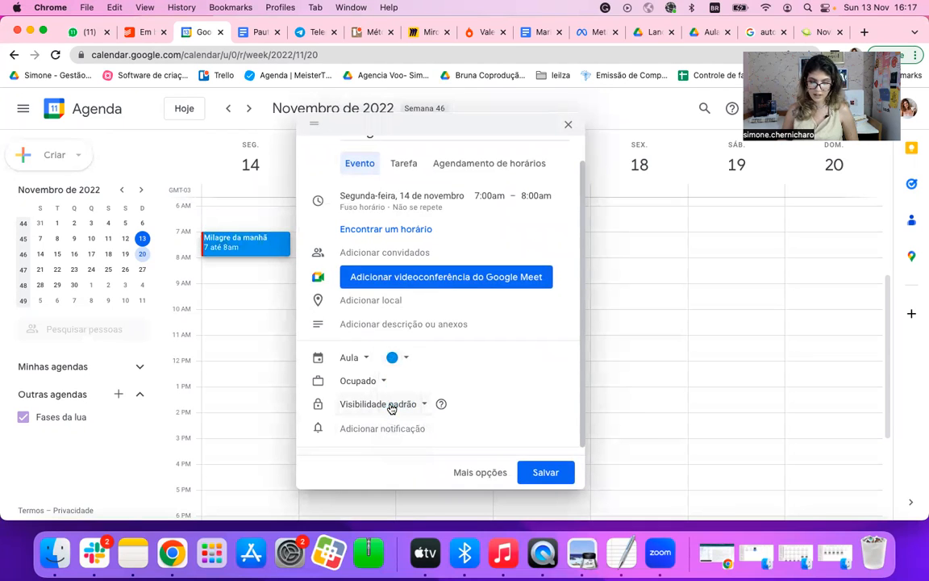
left_click(415, 208)
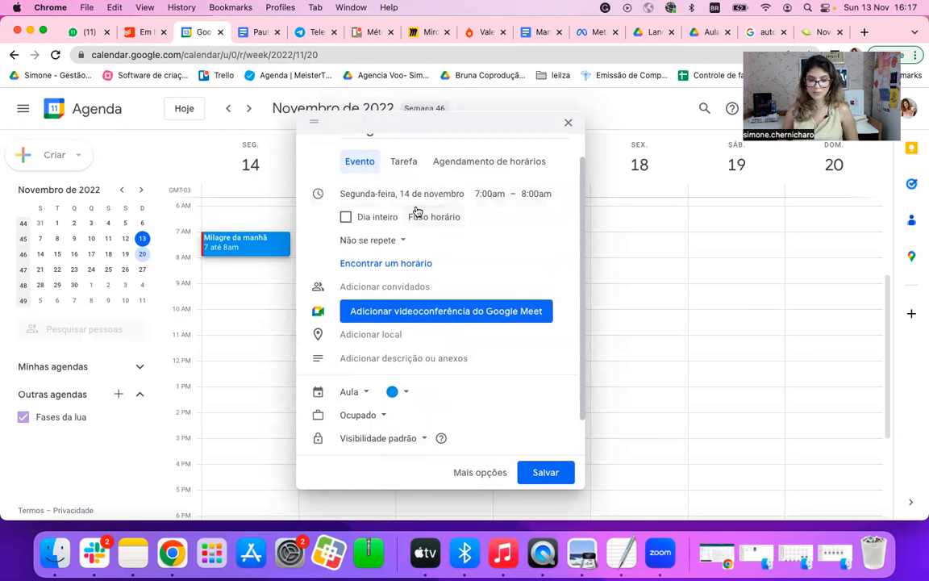
left_click(365, 242)
left_click(379, 263)
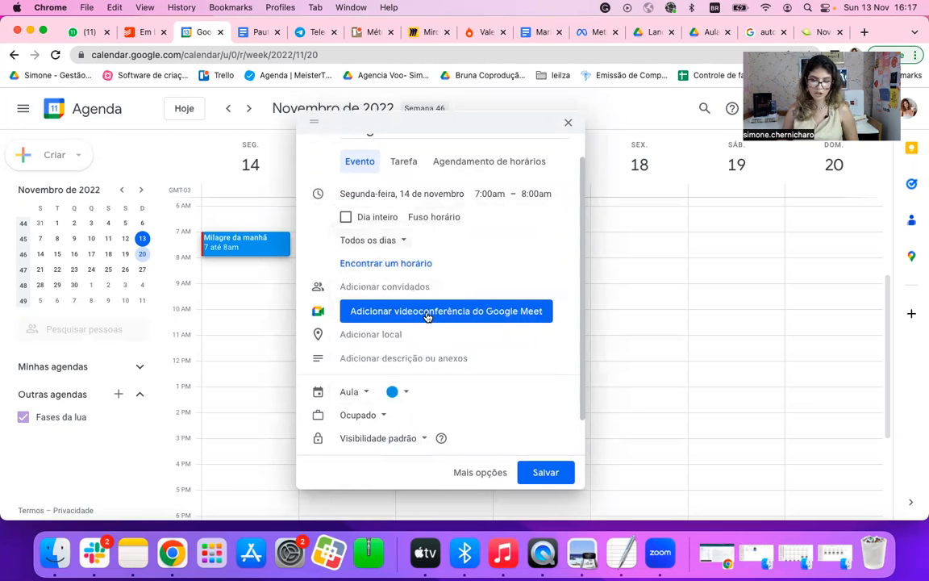
left_click(546, 474)
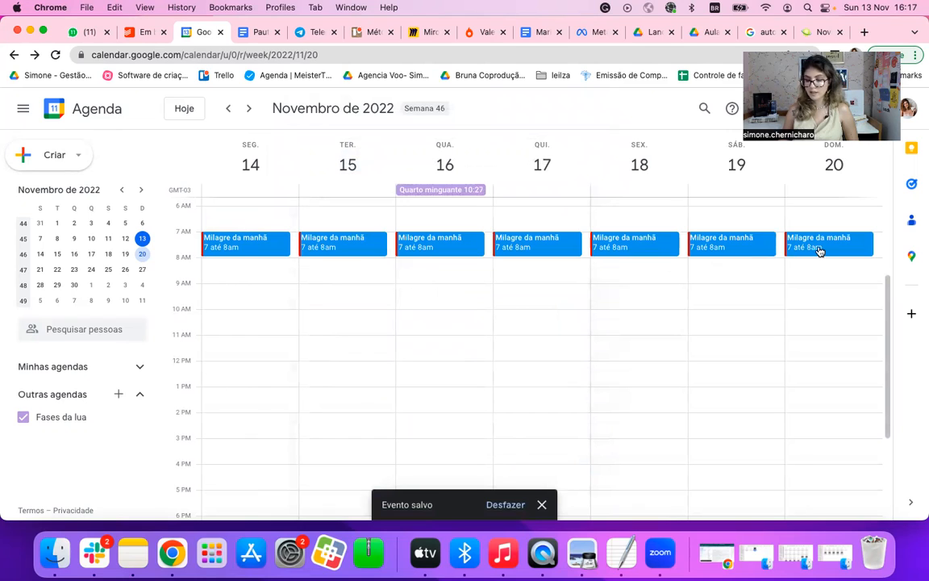
Step: Open Monday's "Milagre da manhã" event in the full editor, review its detail settings and save it unmodified
left_click(258, 244)
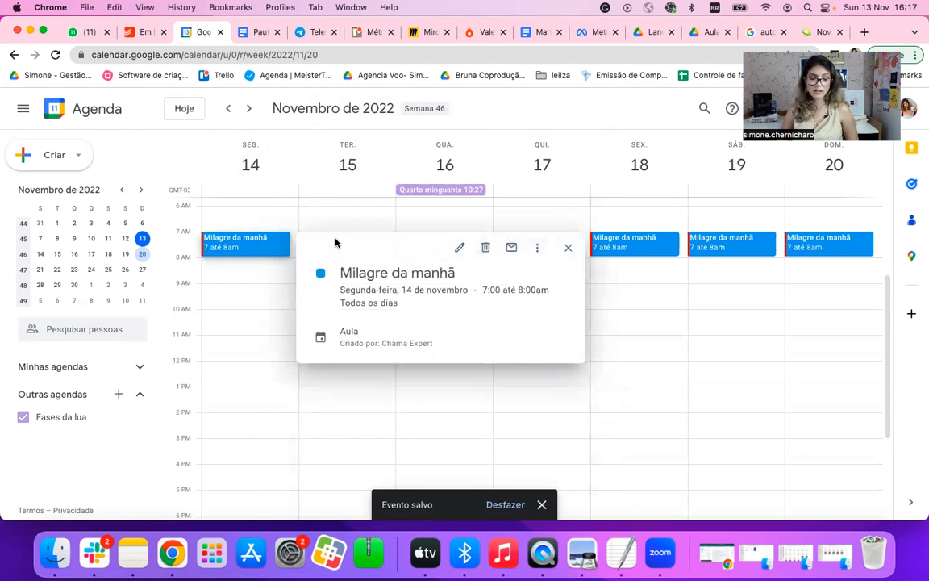
left_click(459, 249)
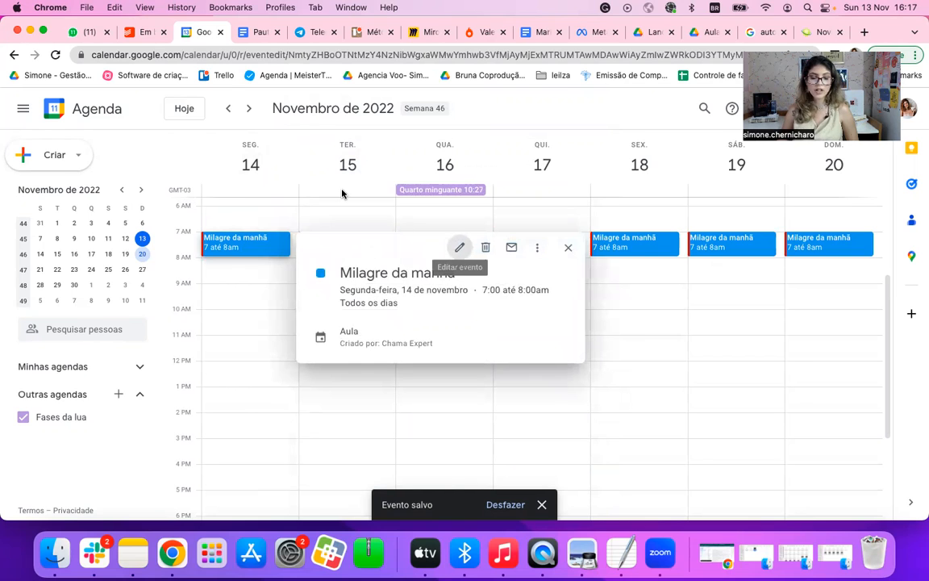
scroll(169, 355, "down", 1)
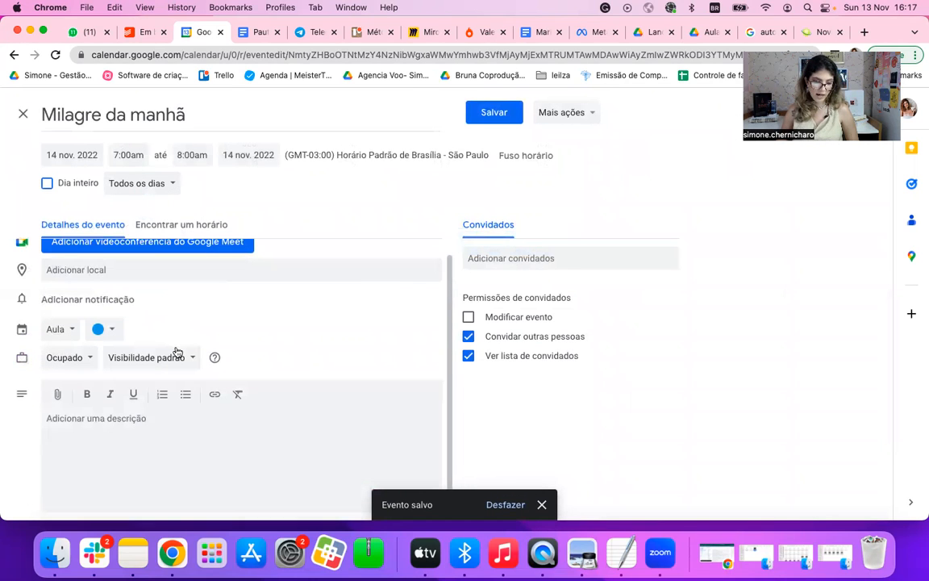
scroll(123, 426, "up", 1)
scroll(124, 425, "down", 1)
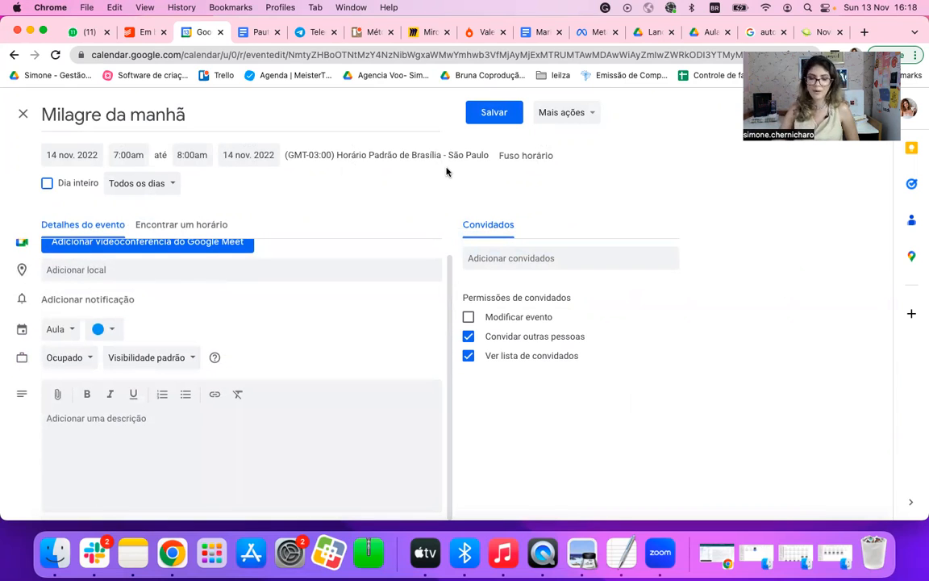
left_click(496, 115)
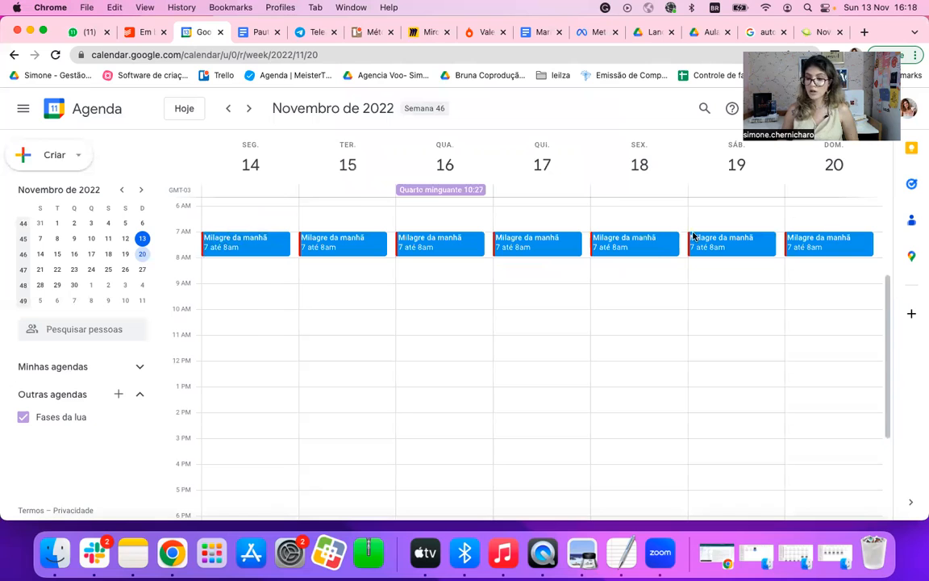
left_click(276, 264)
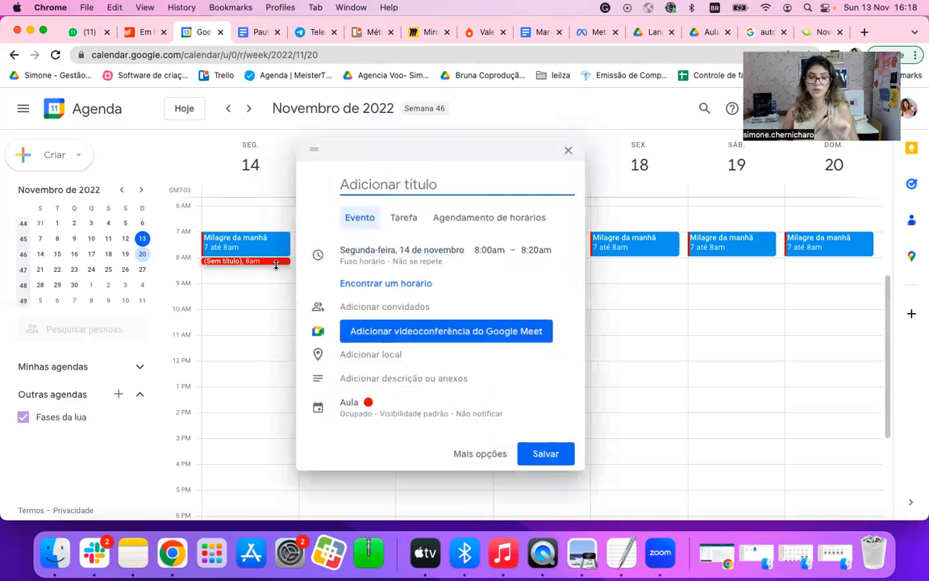
left_click(372, 409)
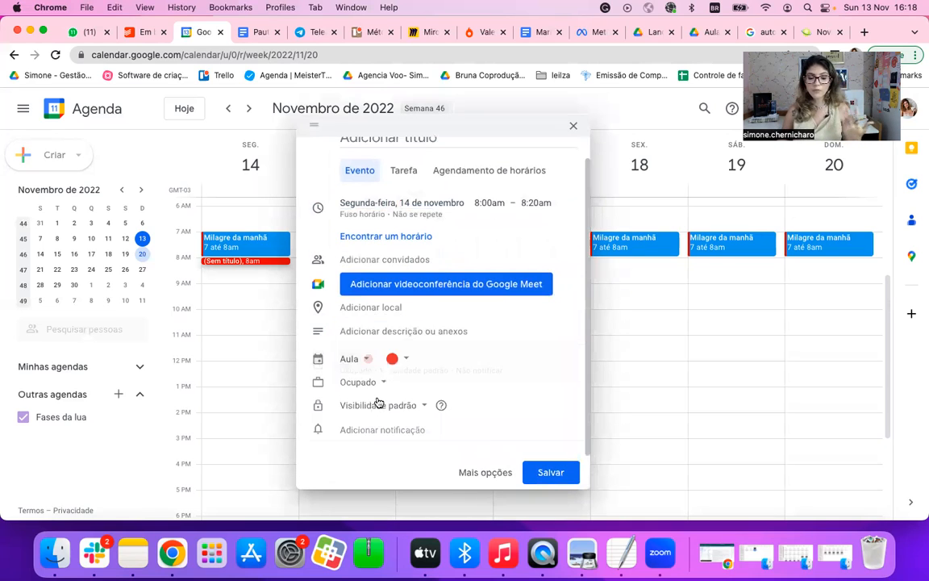
left_click(406, 356)
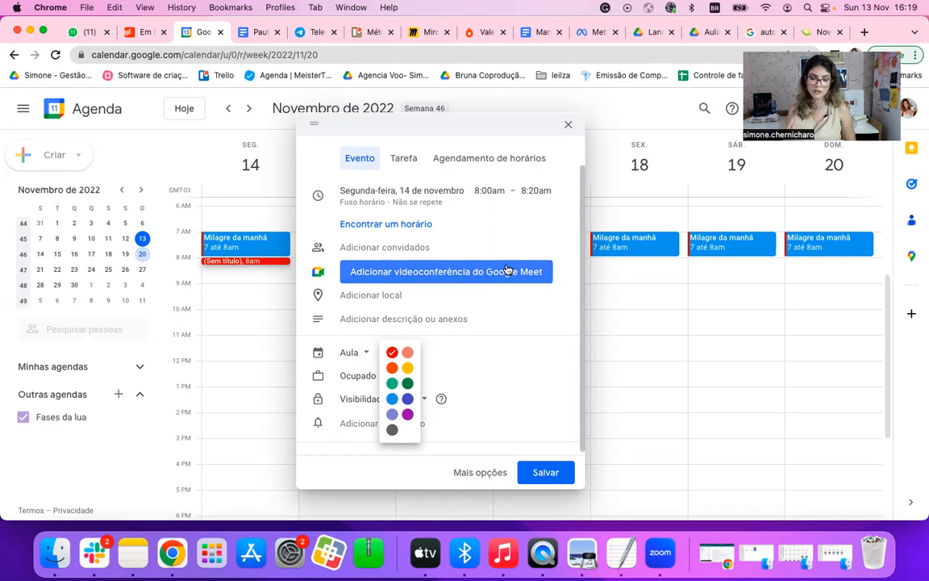
left_click(568, 125)
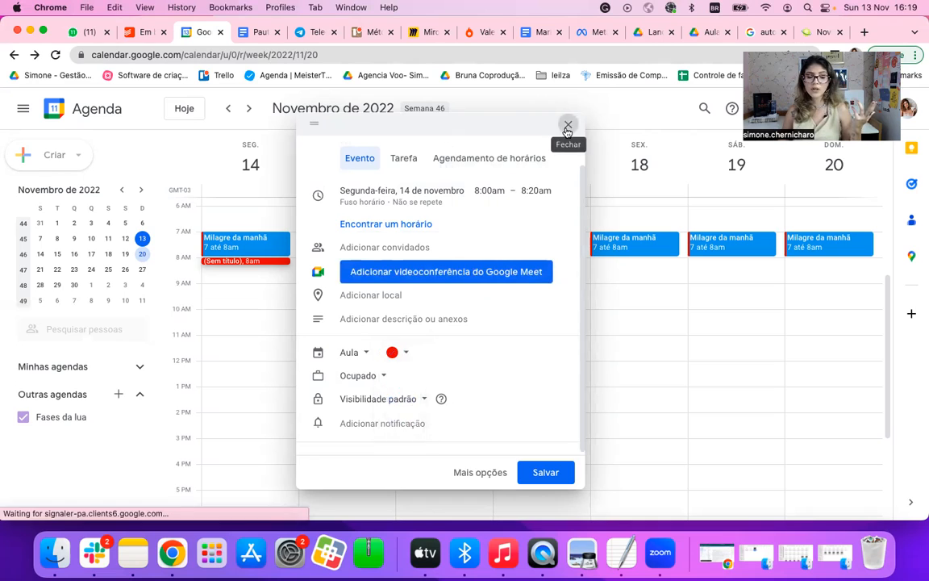
left_click(568, 125)
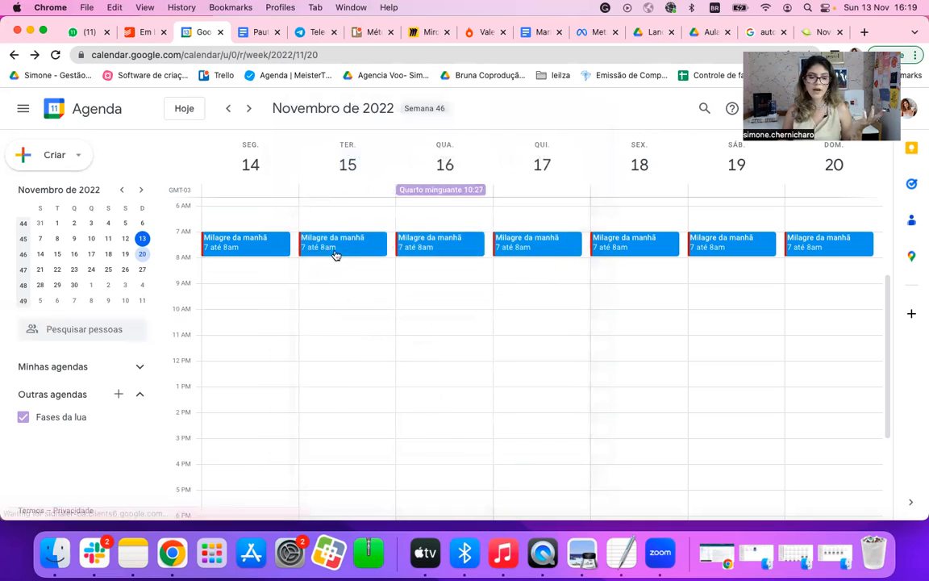
Step: Draft an event titled "Gravções" on Monday, 14 November, from 8:00am to 10:00am
left_click(265, 264)
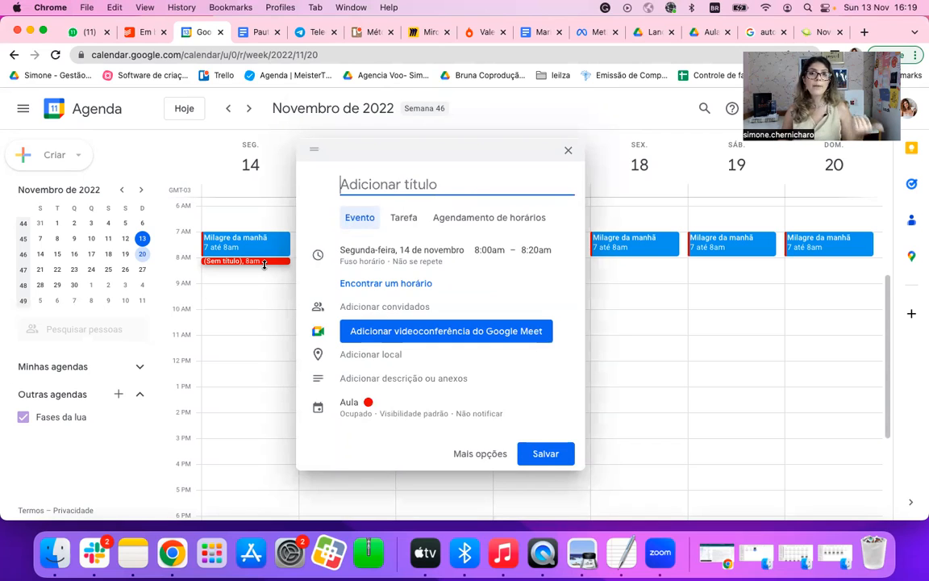
left_click_drag(265, 264, 262, 310)
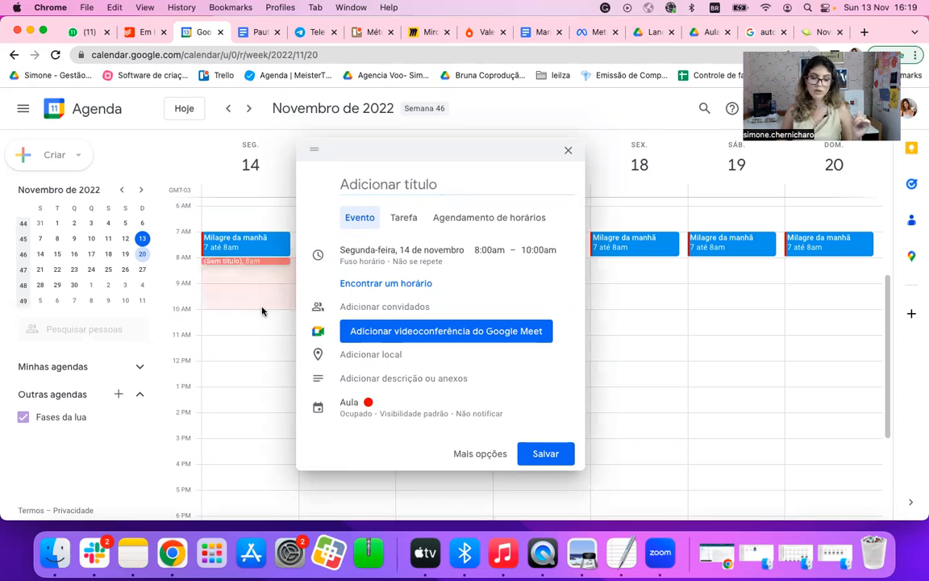
left_click(356, 171)
type("Grac")
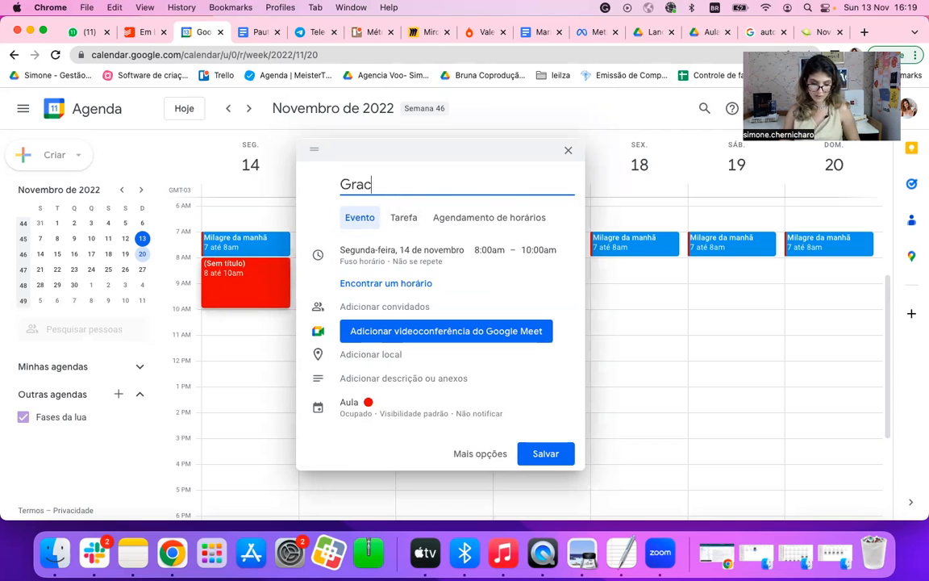
key("BackSpace")
type("vç")
type("~")
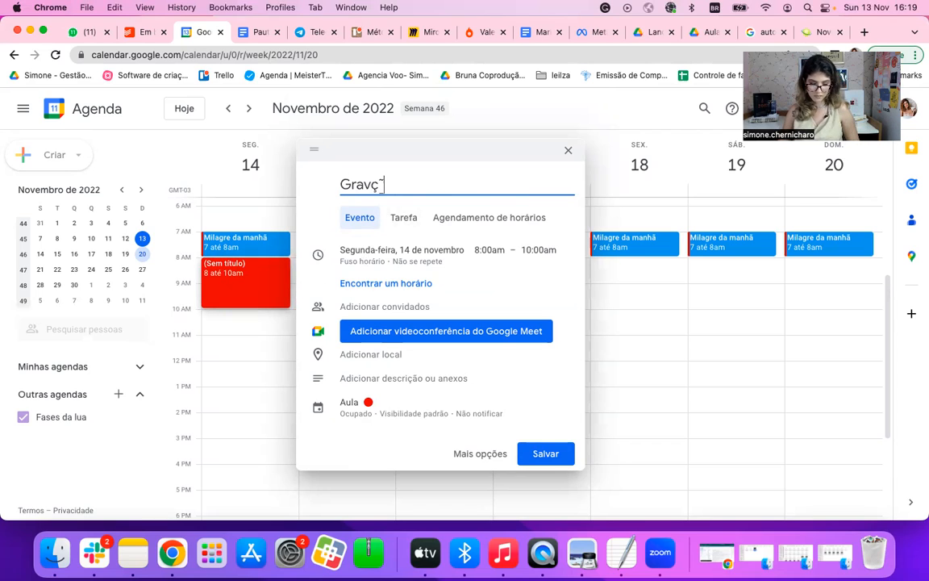
type("ões")
Step: Change the "Gravções" event's colour to yellow and save it
left_click(396, 396)
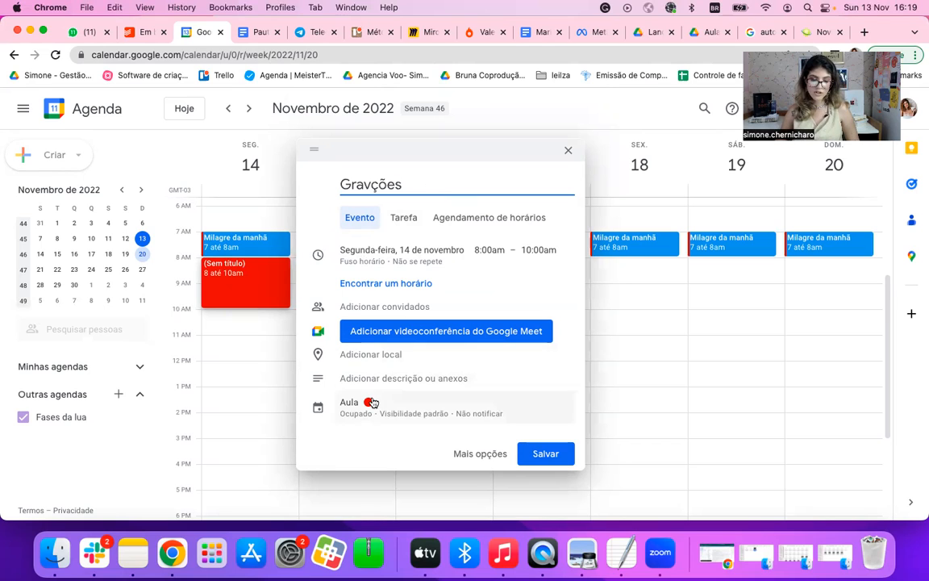
left_click(396, 380)
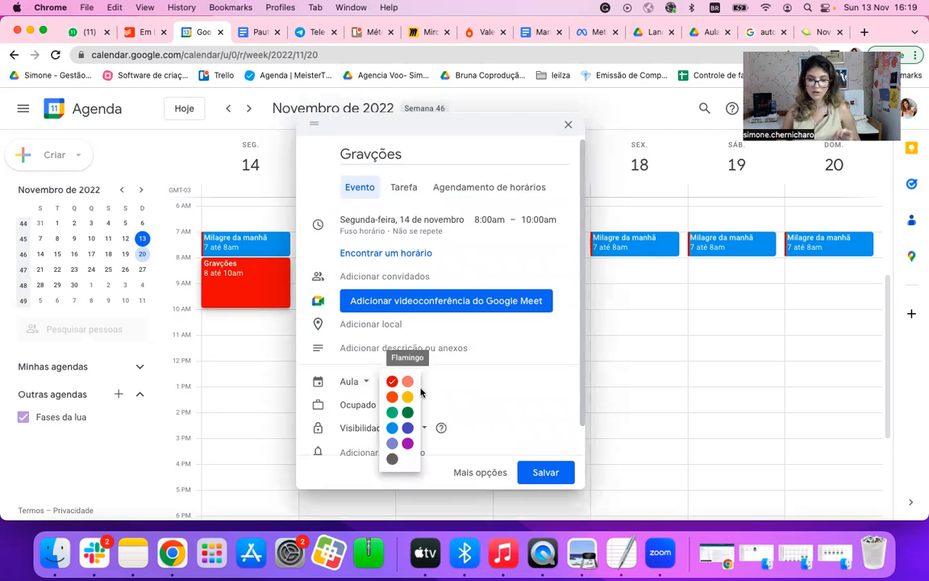
left_click(408, 401)
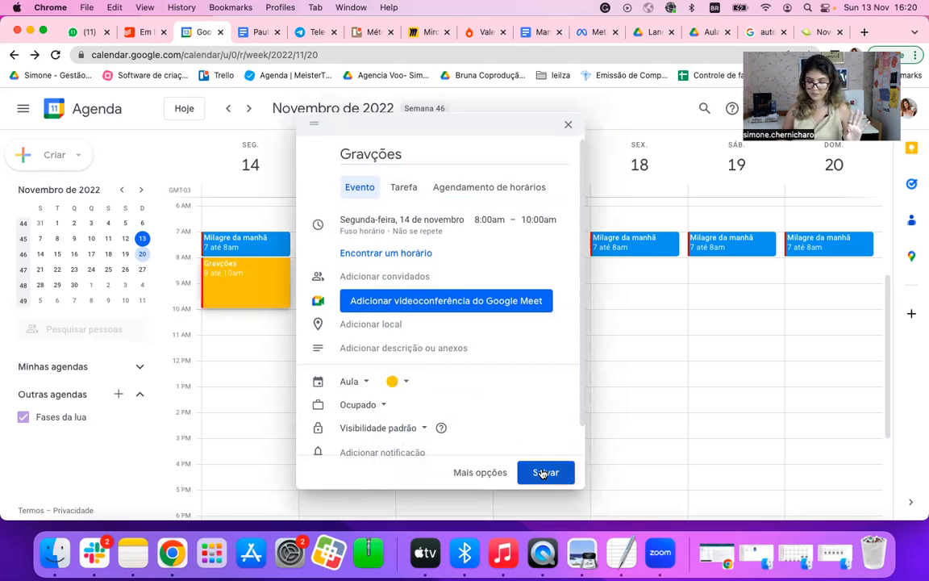
left_click(544, 473)
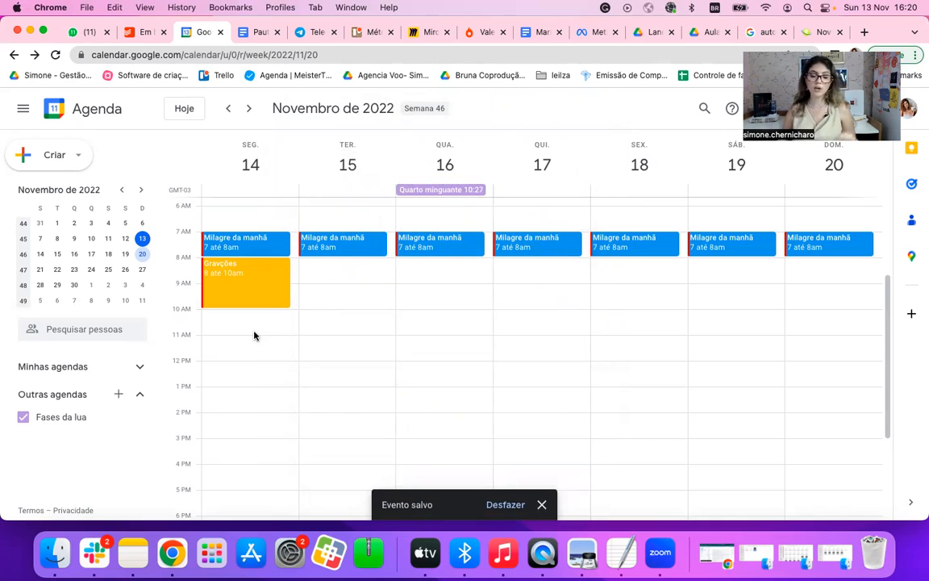
Step: Draft an event titled "Reunião equipe" on Wednesday, 16 November, from 10:00am to 11:00am
left_click(452, 316)
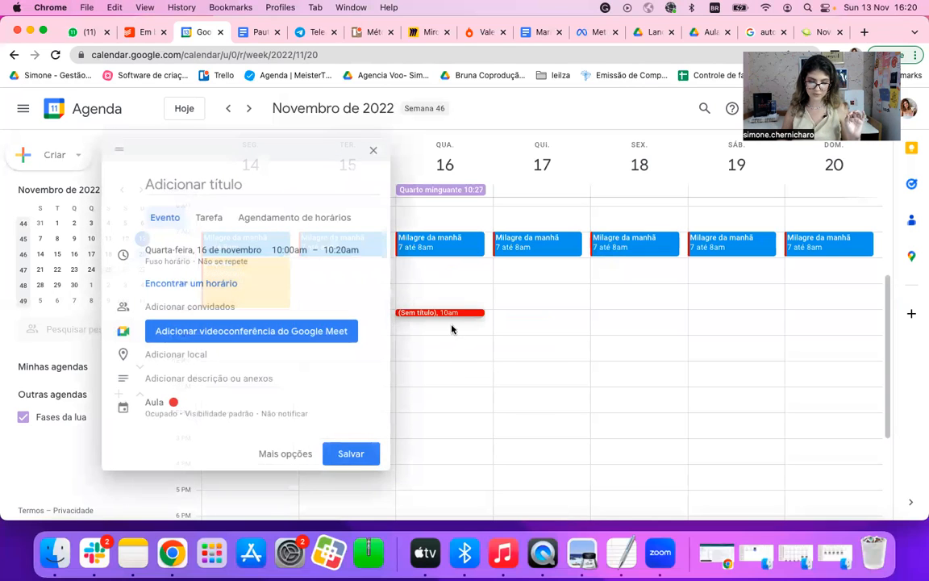
left_click_drag(451, 332, 452, 333)
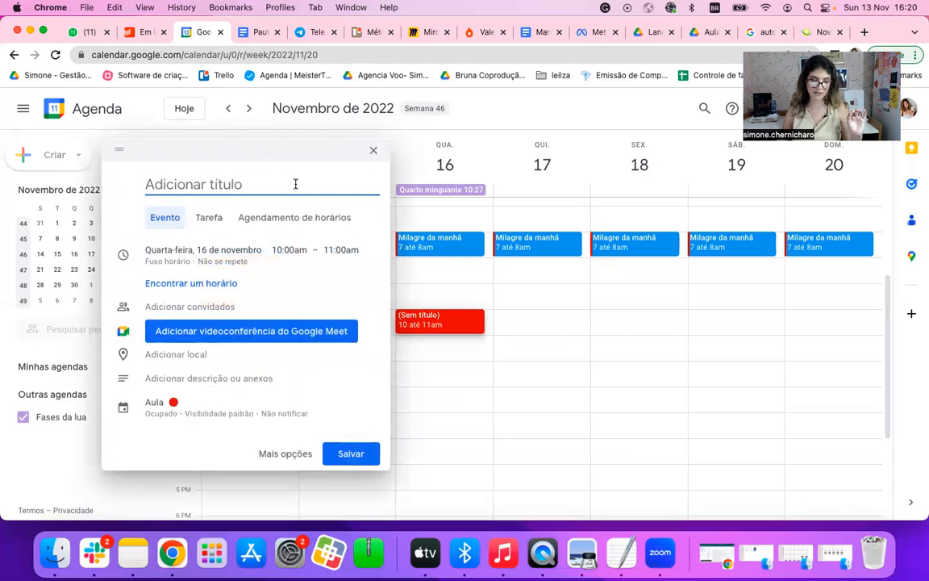
type("Reunião equ")
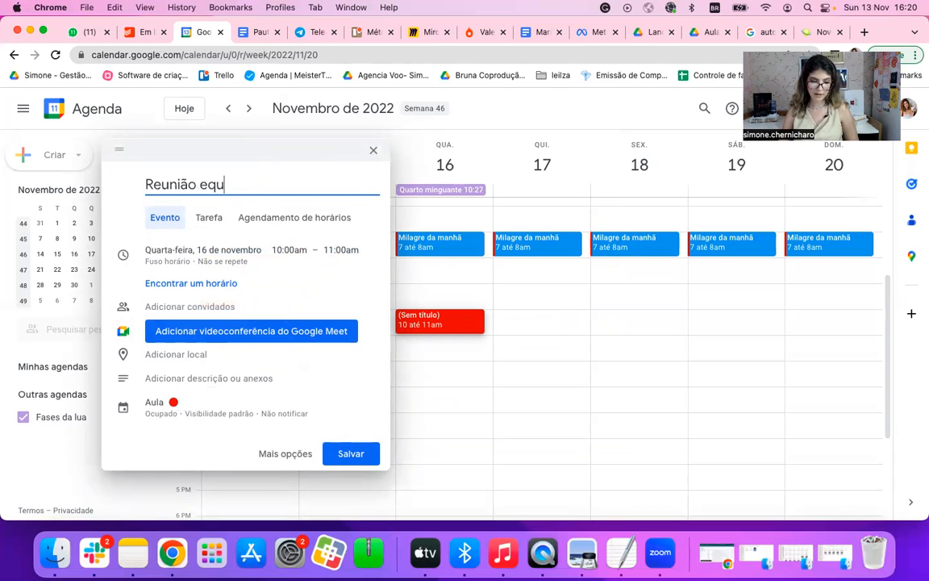
type("ipe")
Step: Change the "Reunião equipe" event's colour to blue and save it
left_click(197, 404)
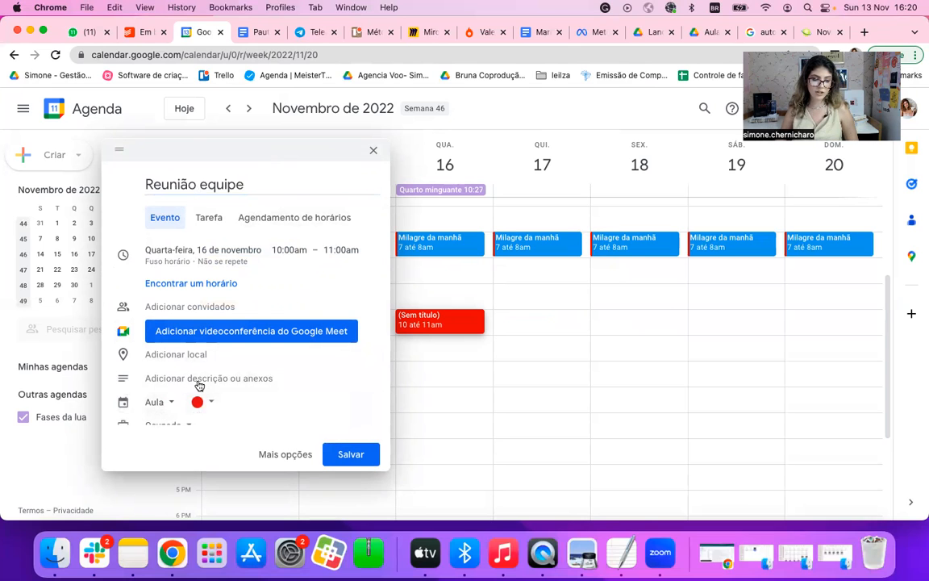
left_click(202, 382)
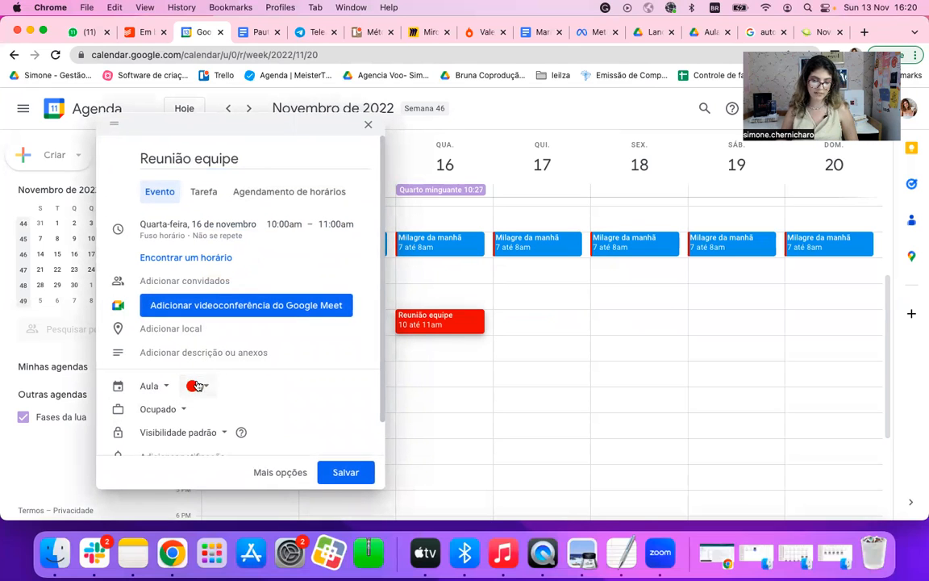
left_click(190, 433)
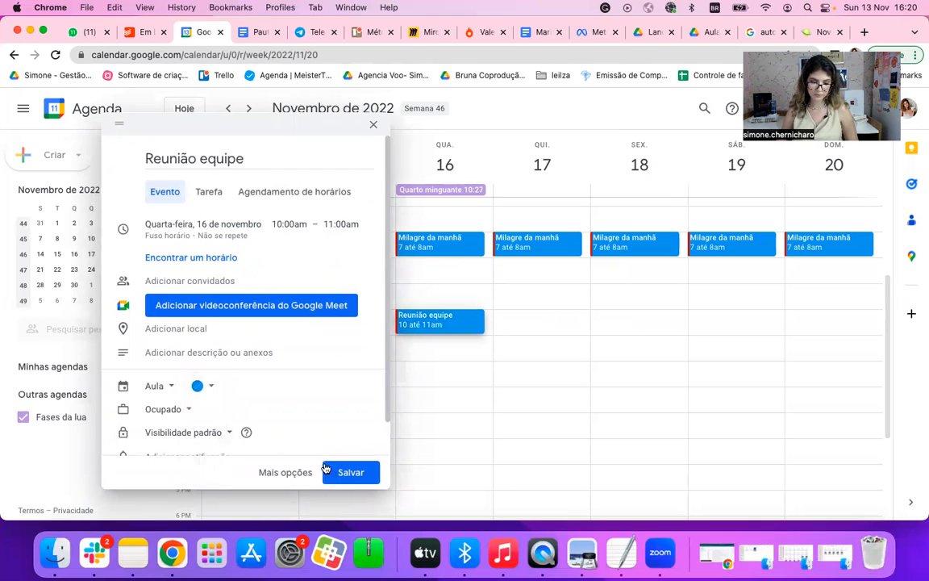
left_click(337, 474)
Step: Recolour the recurring "Milagre da manhã" event light purple and save the change for "Todos os eventos"
left_click(466, 242)
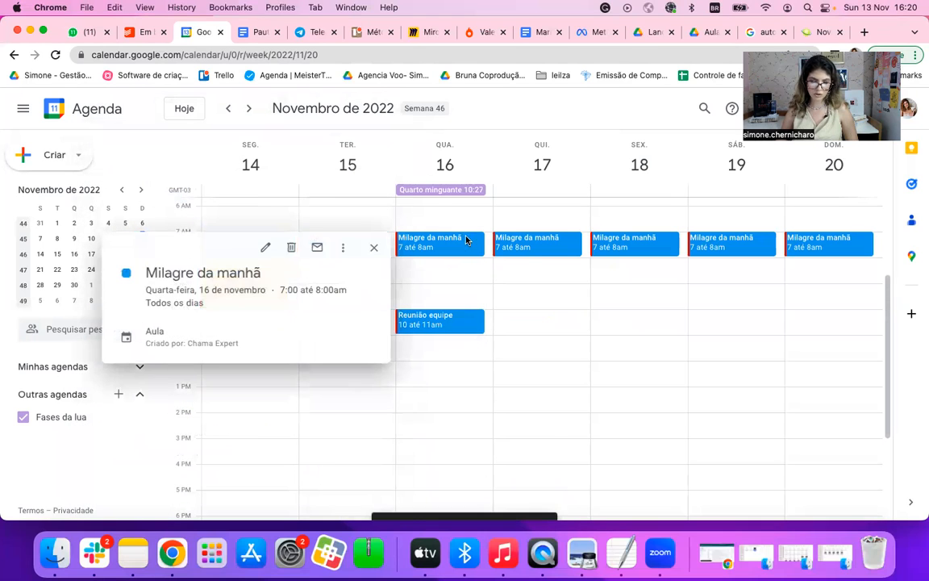
left_click(264, 248)
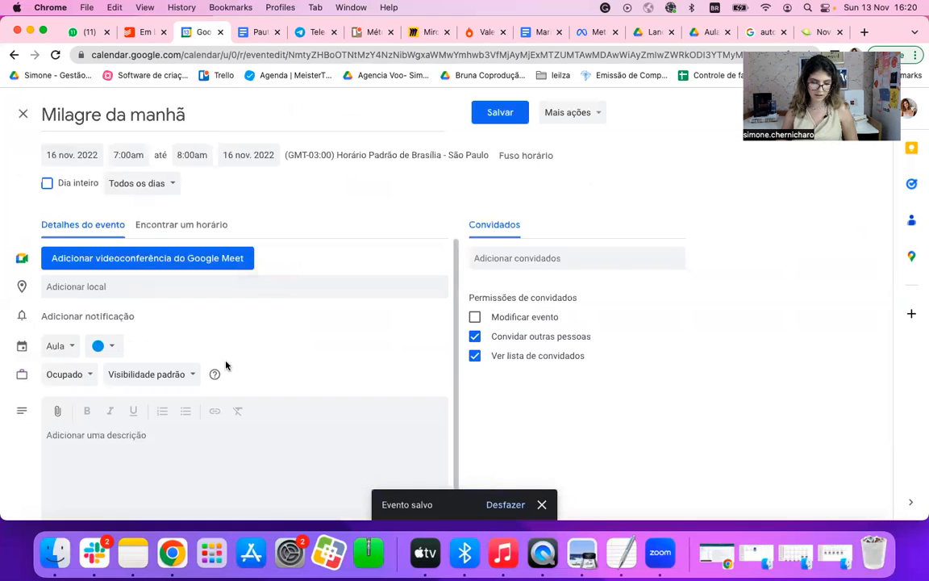
left_click(104, 345)
left_click(100, 370)
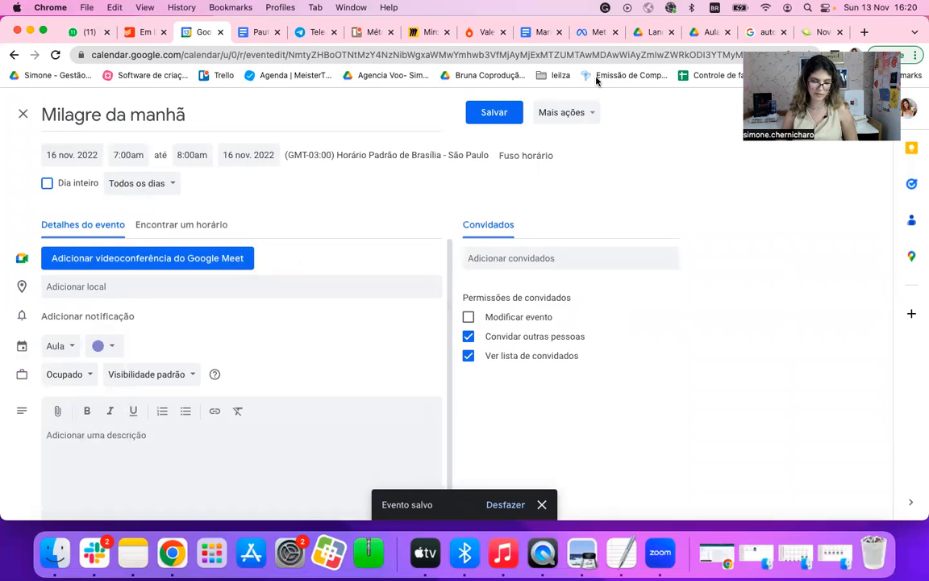
left_click(488, 112)
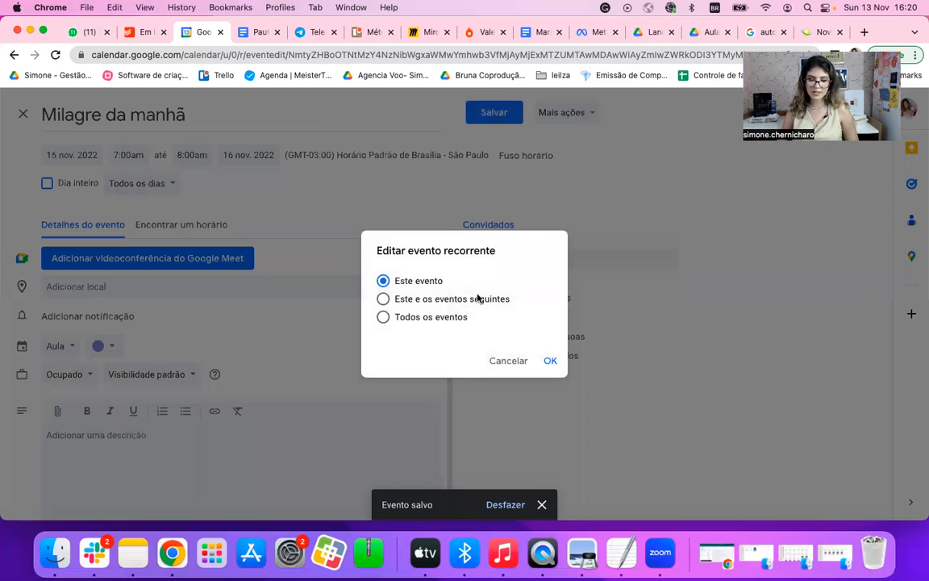
left_click(481, 300)
left_click(431, 317)
left_click(549, 361)
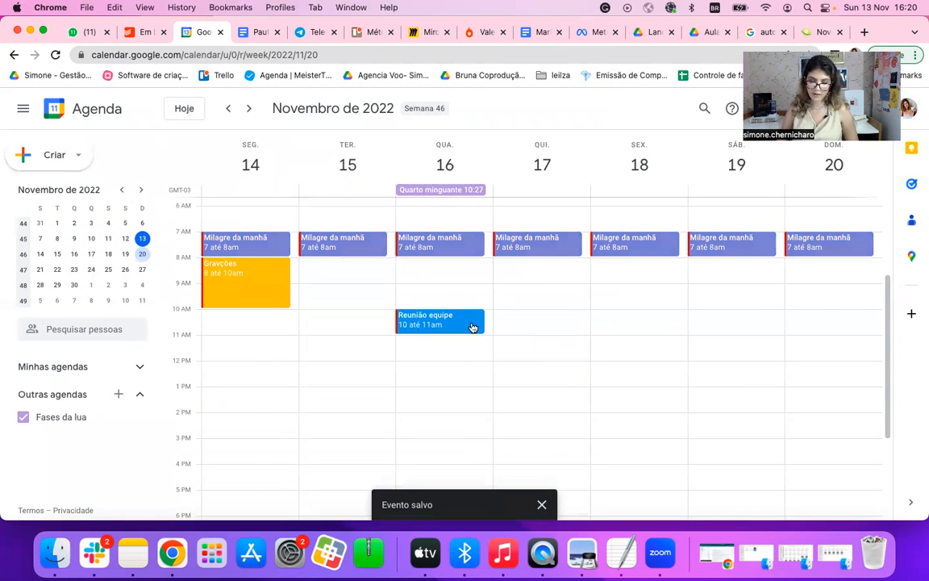
Step: Draft an event titled "Médico" on Friday, 18 November, from 1:00pm to 2:00pm
left_click(634, 397)
left_click_drag(635, 408, 634, 412)
type("Médico")
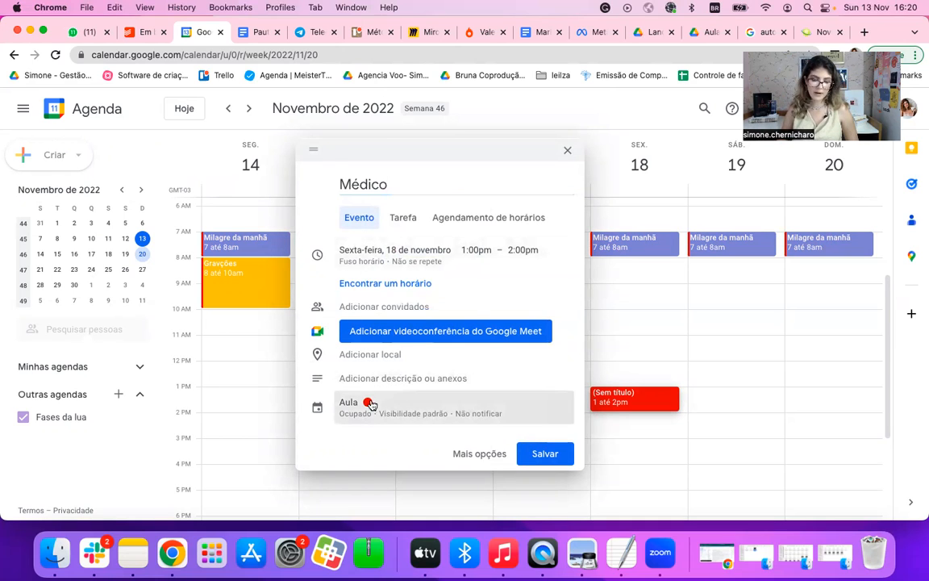
Step: Change the "Médico" event's colour to light purple and save it
left_click(342, 409)
left_click(392, 368)
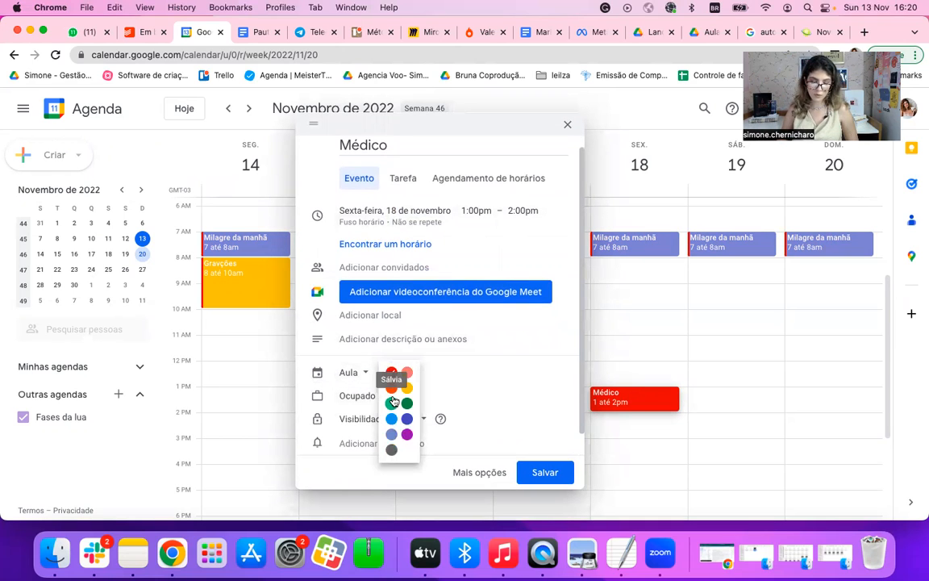
left_click(393, 435)
left_click(537, 476)
Step: Draft an event titled "Live" on Wednesday, 16 November, from 8:00pm to 9:00pm
scroll(712, 446, "down", 3)
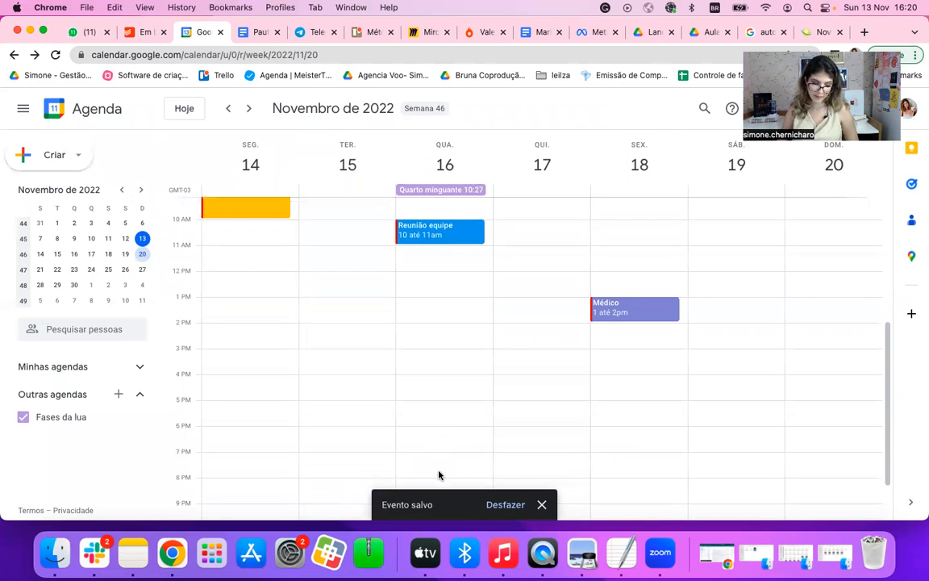
scroll(439, 475, "down", 2)
left_click(449, 415)
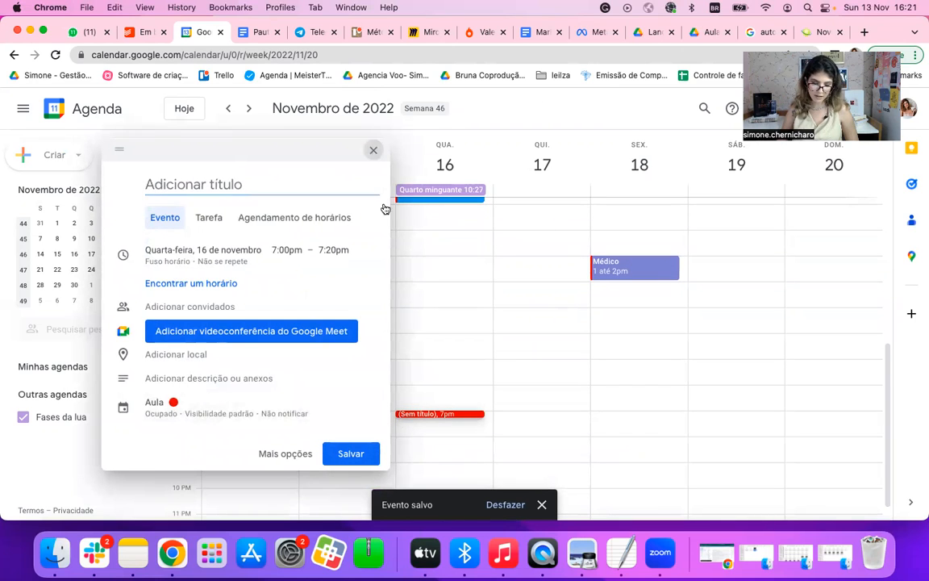
left_click(370, 152)
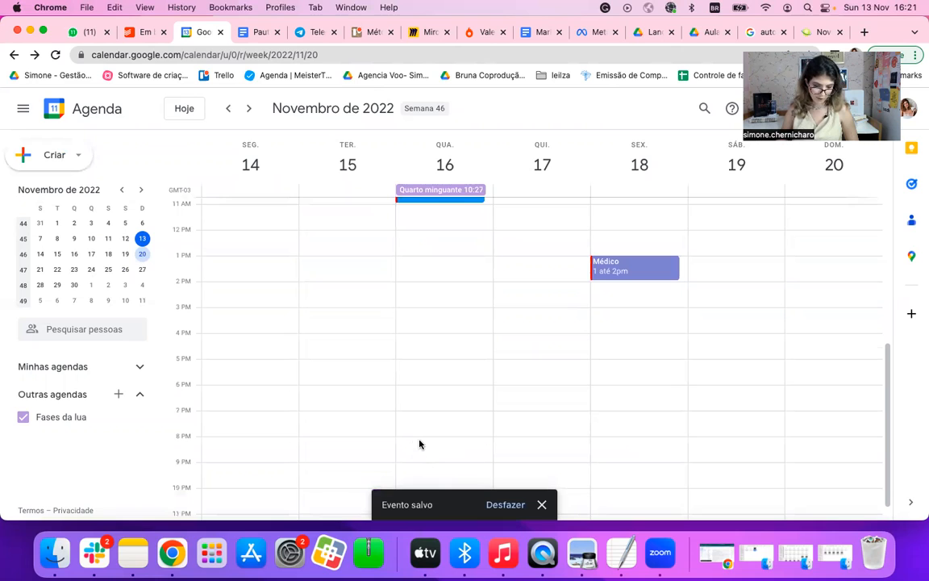
left_click(420, 442)
left_click_drag(419, 444, 421, 460)
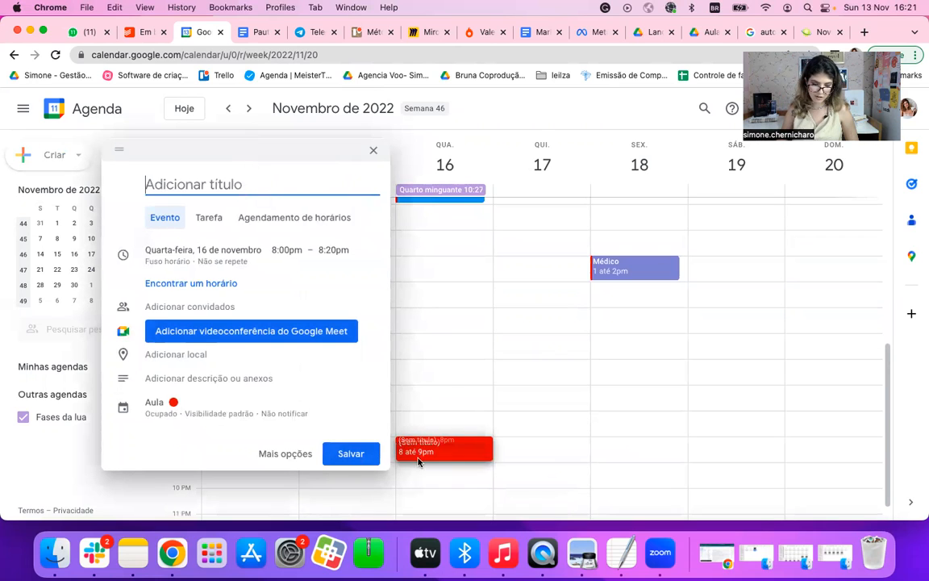
type("Live")
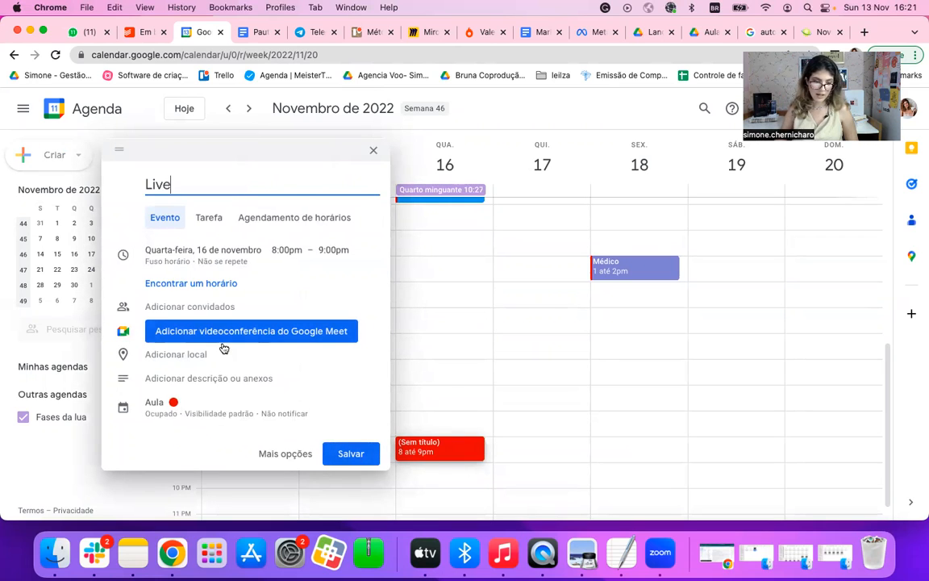
Step: Change the "Live" event's colour to yellow
left_click(176, 403)
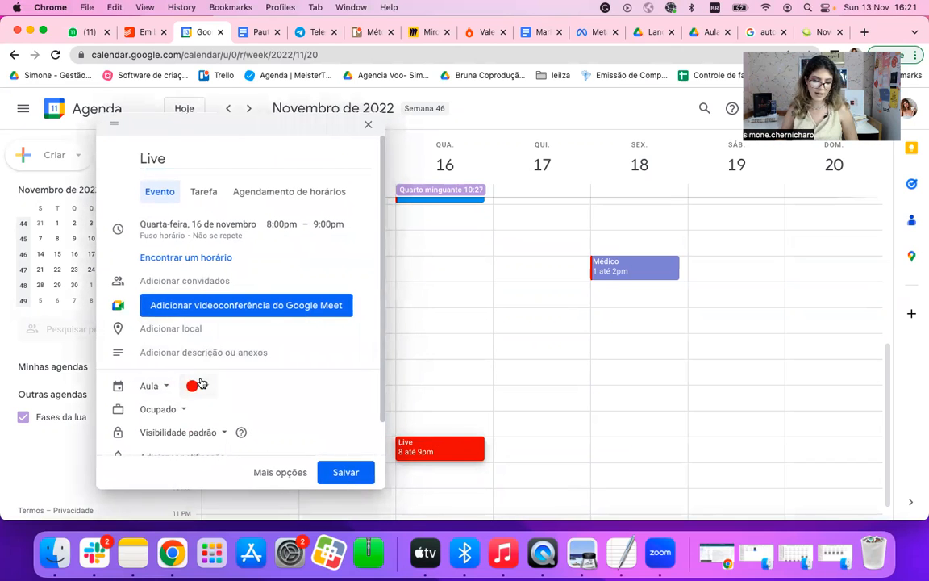
left_click(197, 386)
left_click(207, 407)
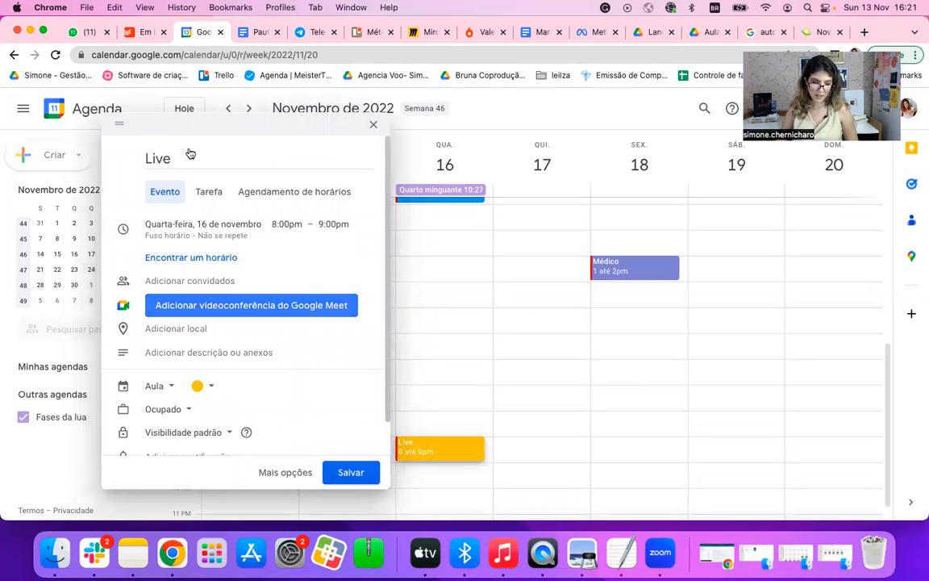
Step: Set the "Live" event's repetition to "Semanal: cada quarta-feira" and save it
left_click(200, 240)
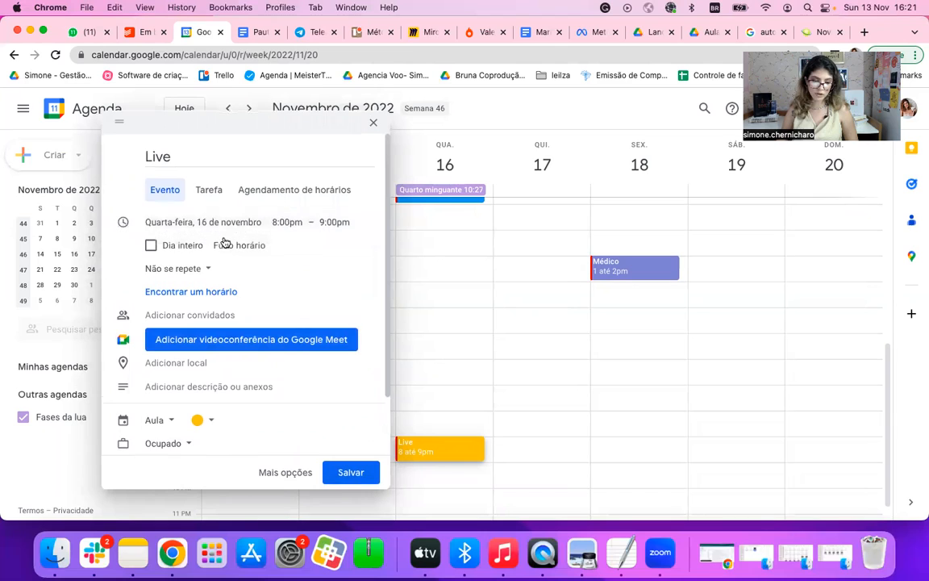
left_click(175, 274)
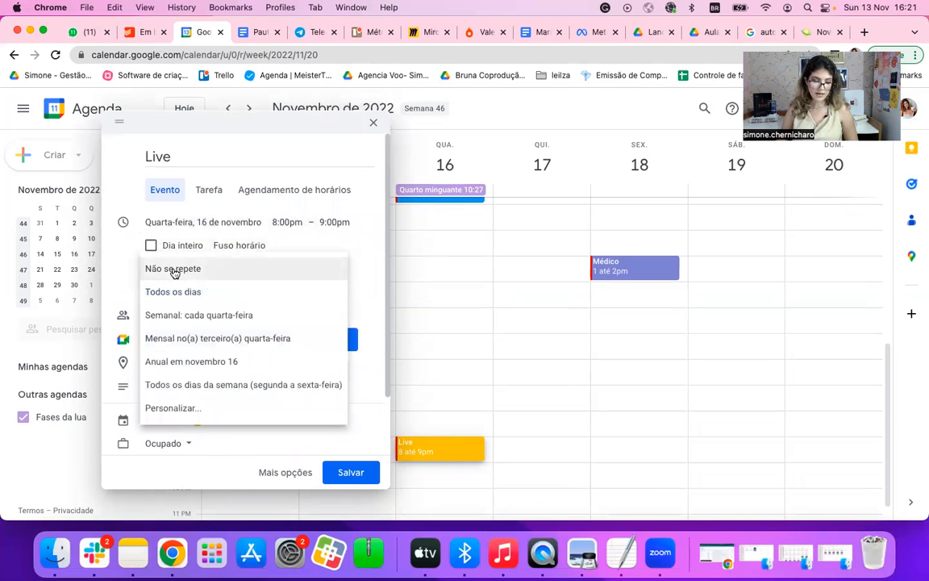
left_click(192, 314)
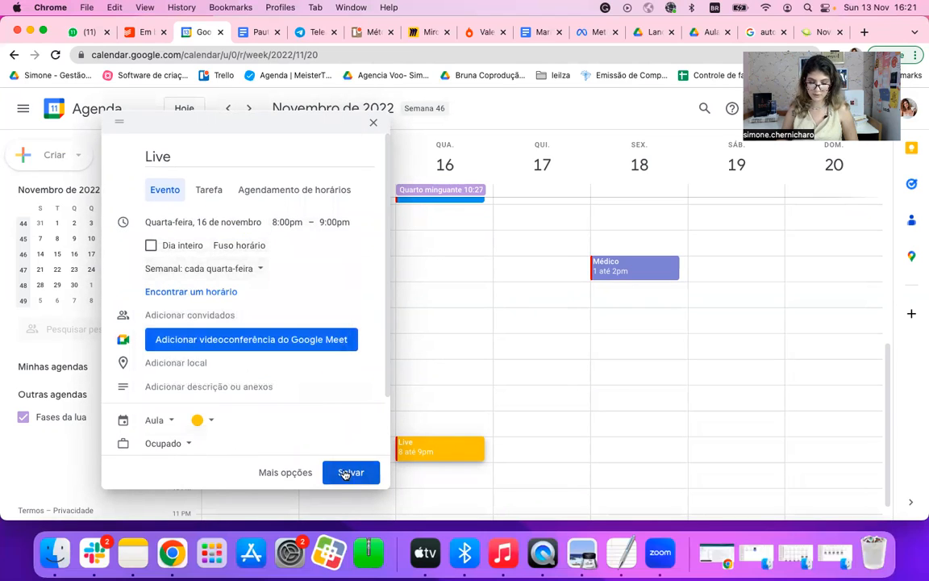
left_click(351, 472)
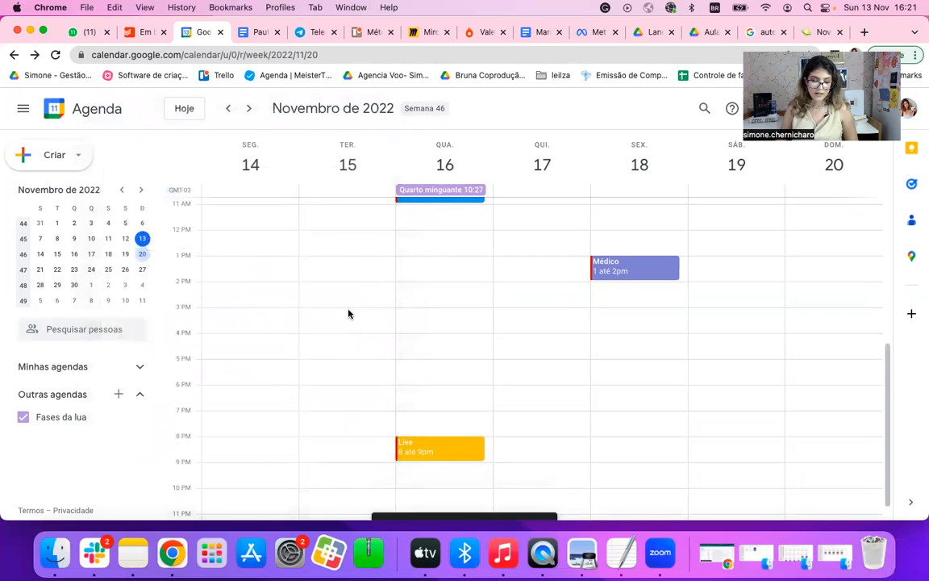
scroll(349, 314, "up", 2)
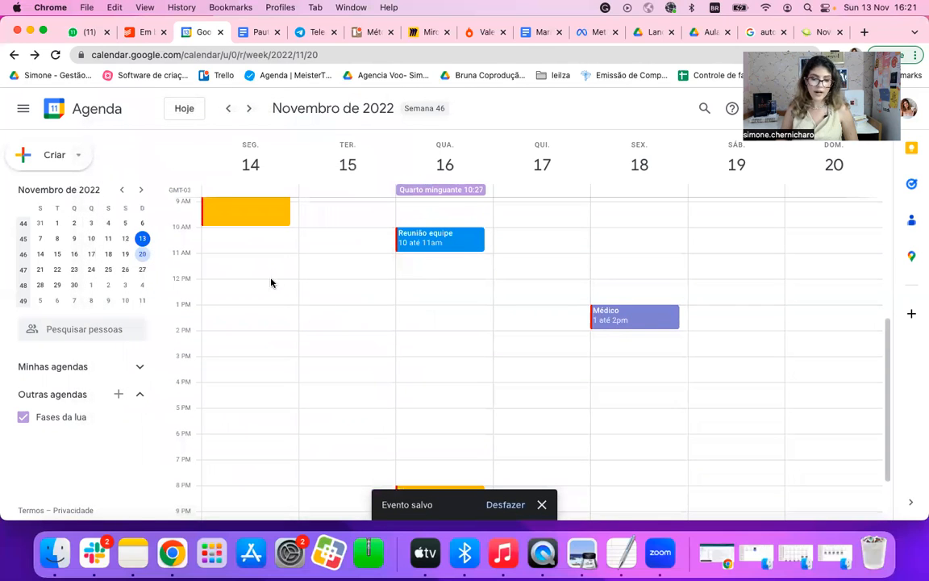
left_click(276, 285)
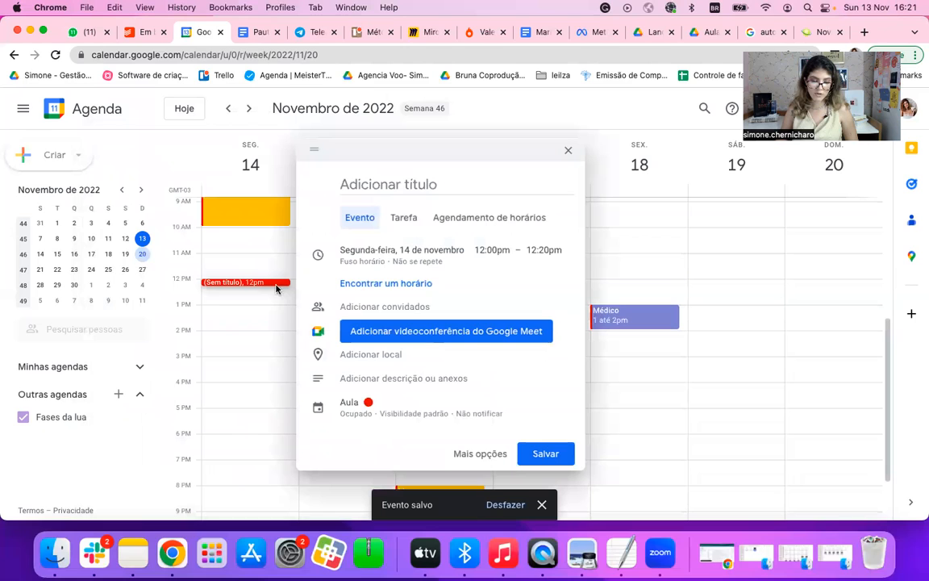
left_click(273, 288)
left_click(271, 291)
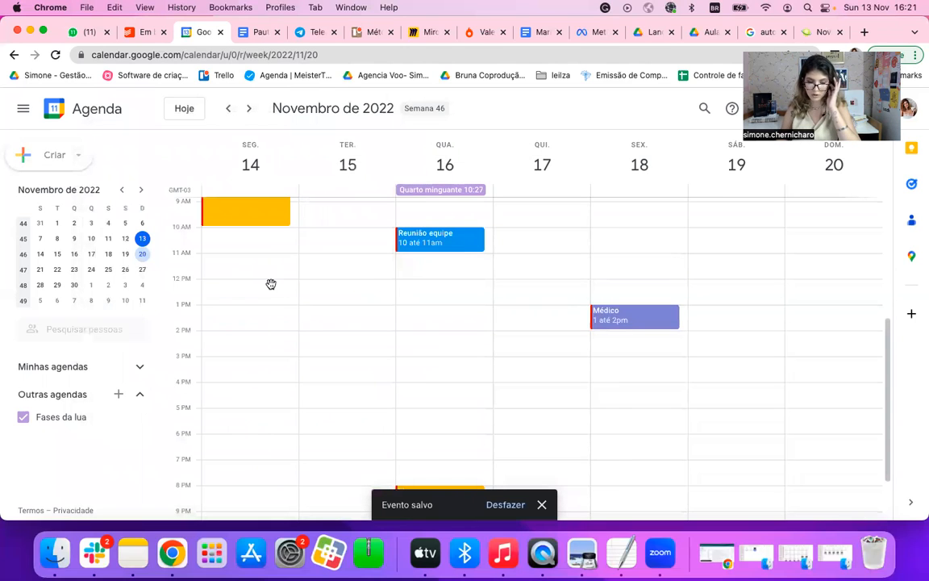
Step: Draft an event titled "Almoço" on Monday, 14 November, from 12:00pm to 1:00pm
left_click(271, 286)
left_click_drag(272, 285, 272, 303)
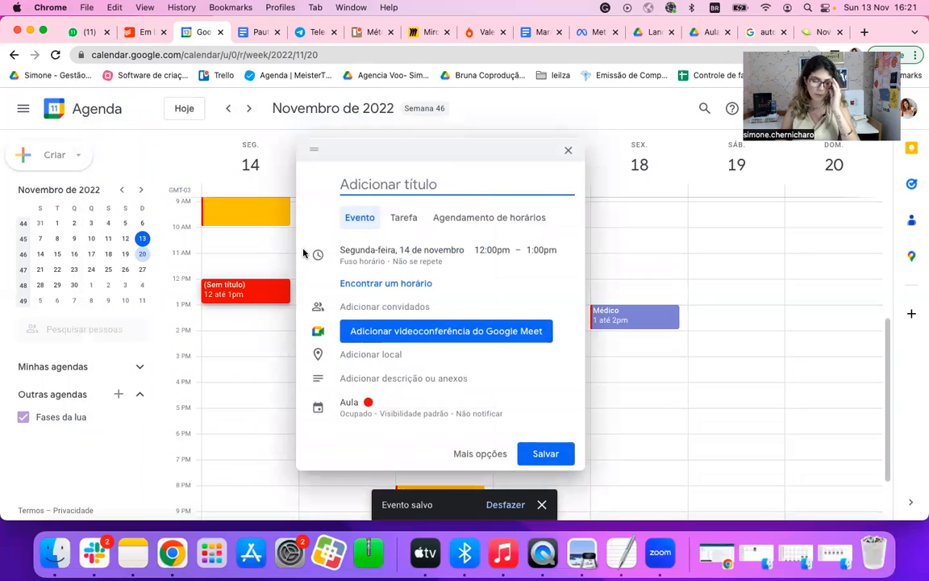
type("Almoço")
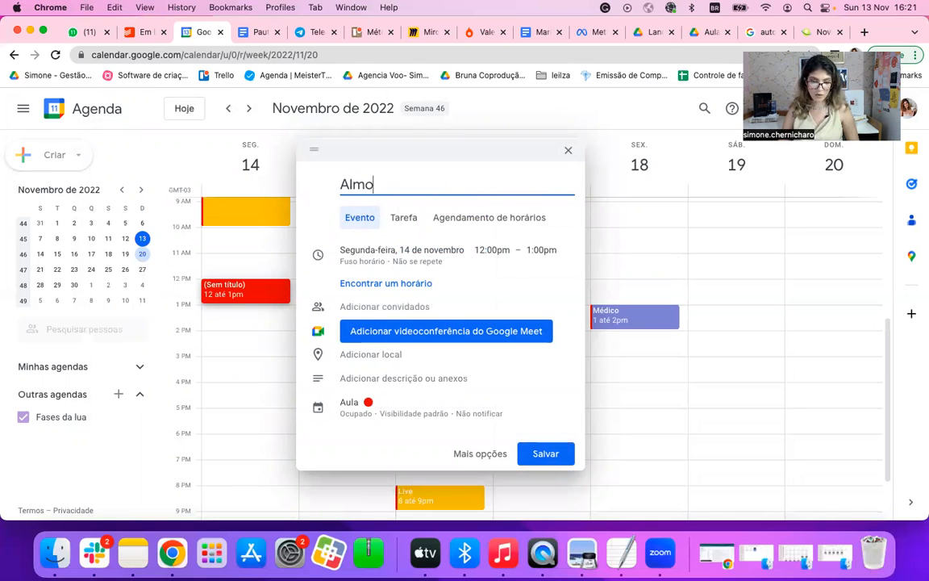
Step: Change the "Almoço" event's colour to dark grey
left_click(346, 403)
left_click(390, 372)
left_click(393, 440)
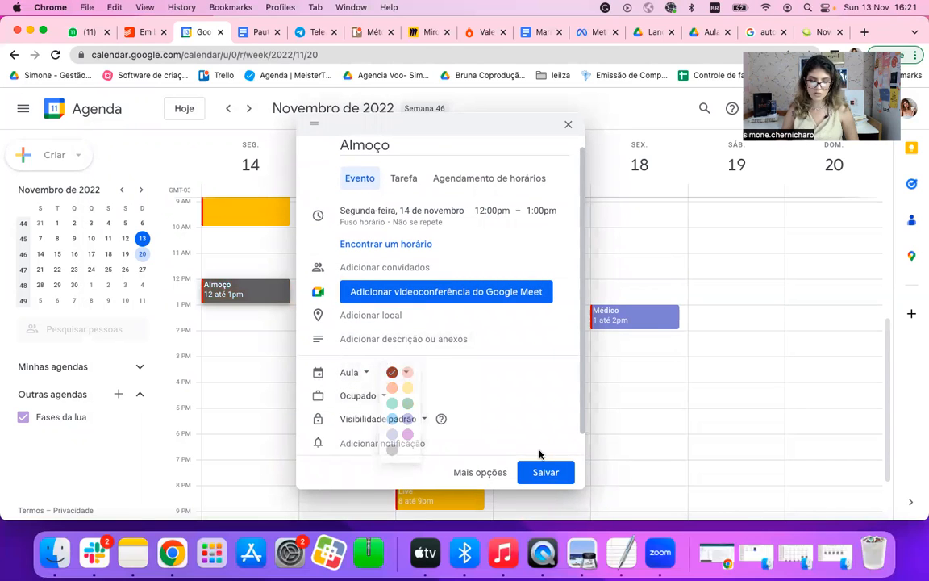
Step: Set the "Almoço" event's repetition to "Todos os dias" and save it
left_click(416, 218)
left_click(390, 254)
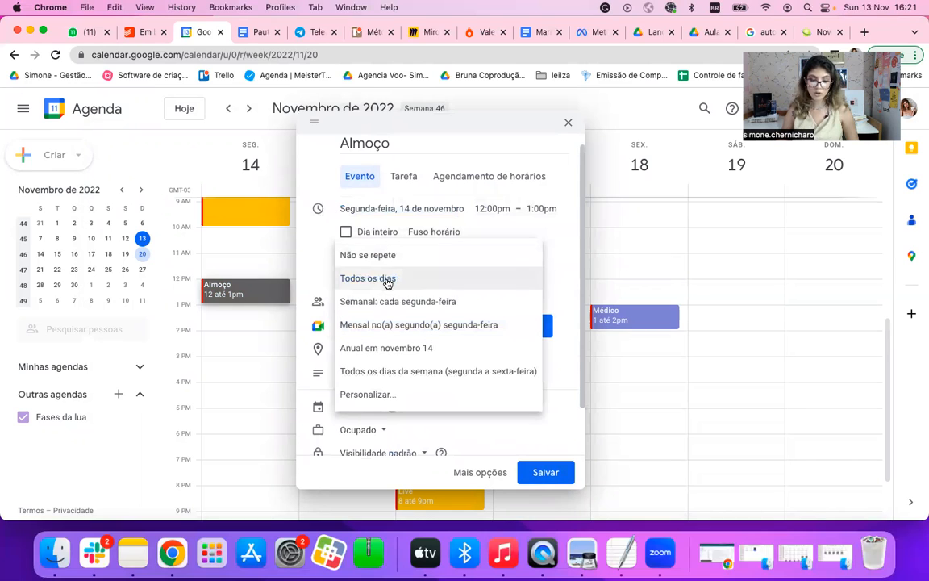
left_click(385, 277)
left_click(539, 472)
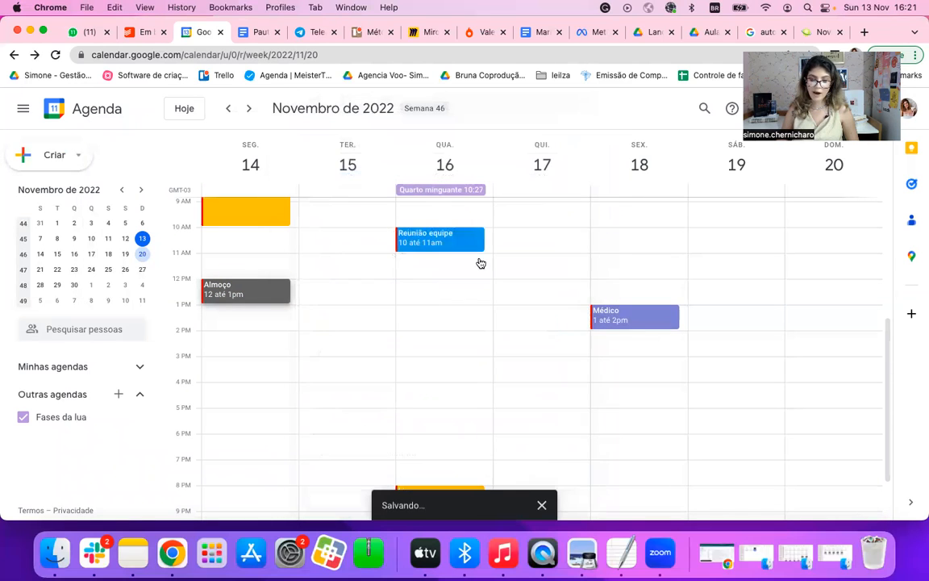
Step: Draft an event titled "Rotina noturna" on Monday, 14 November, from 10:00pm to 11:00pm
scroll(687, 309, "up", 3)
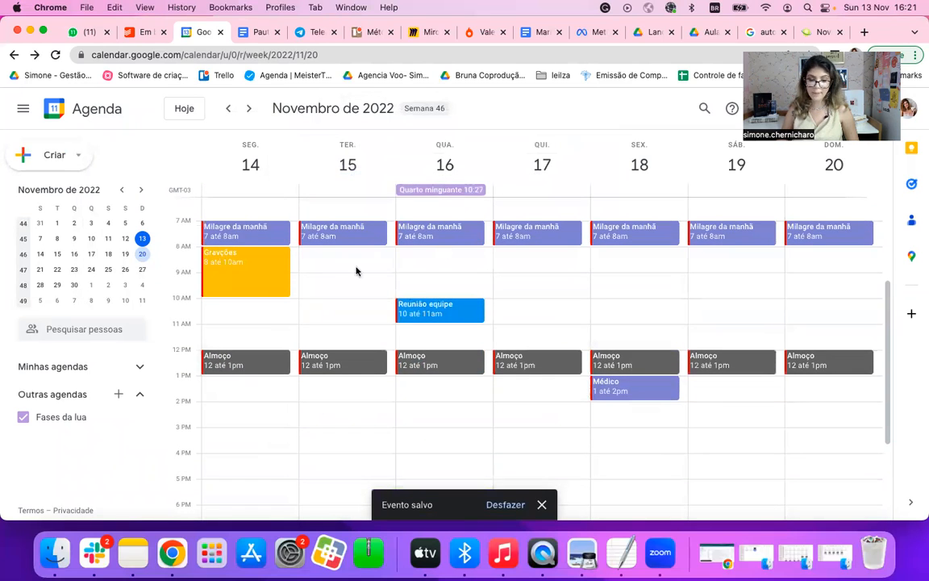
scroll(400, 419, "down", 6)
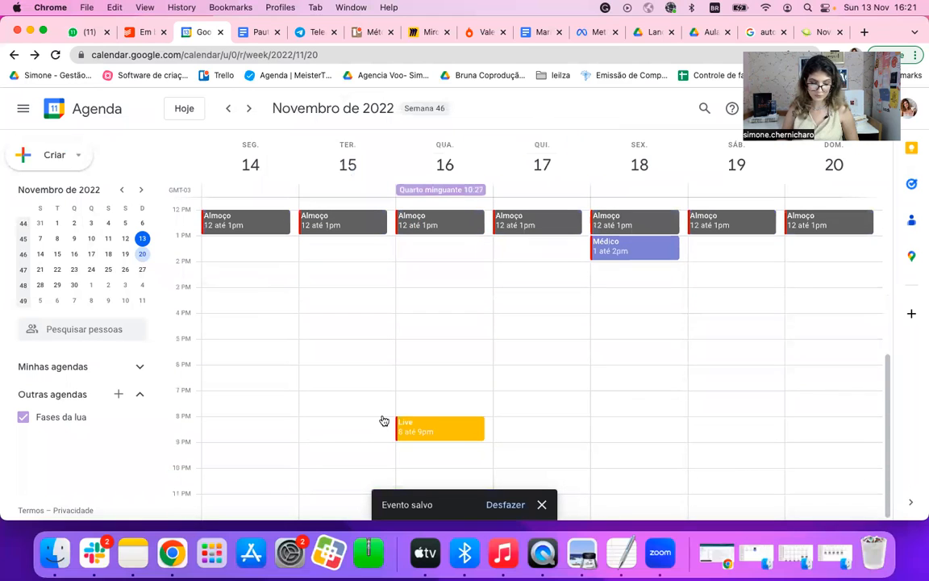
left_click(266, 475)
left_click_drag(266, 477, 267, 490)
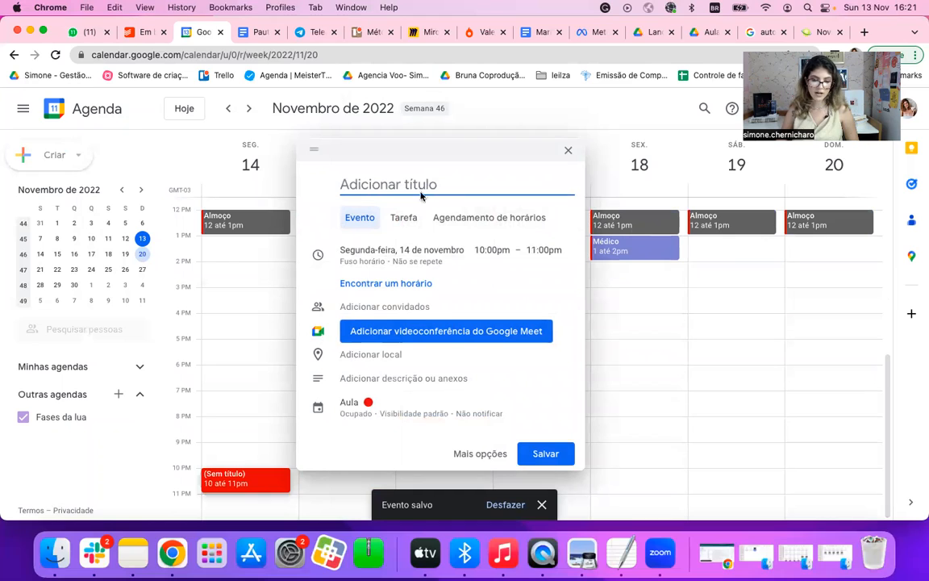
type("Ron")
type("ina ")
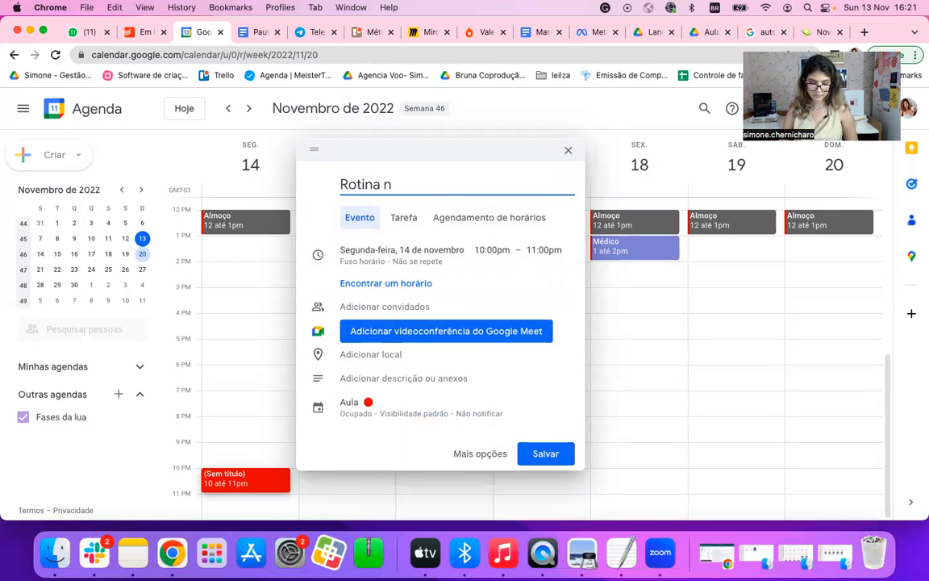
type("nortr")
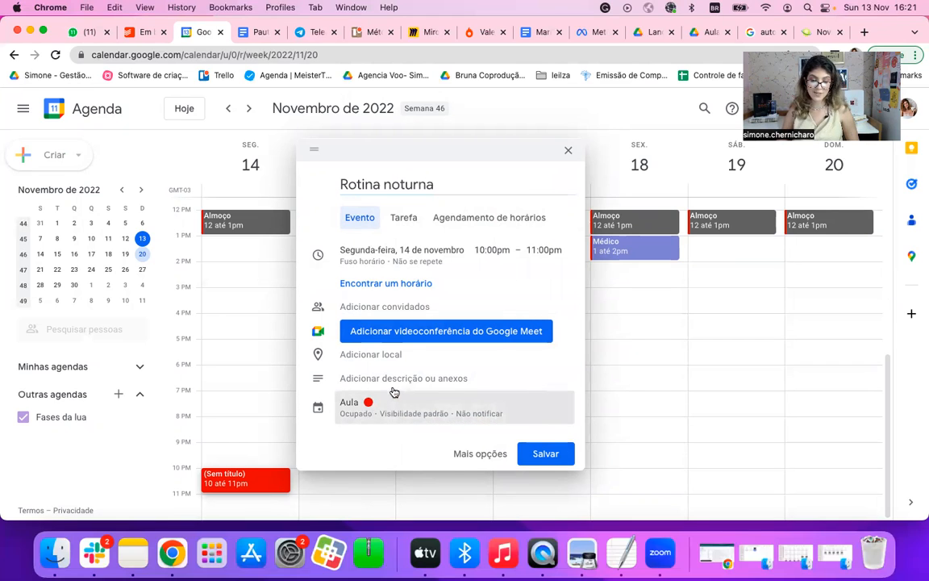
Step: Change the "Rotina noturna" event's colour to the light purple used for "Milagre da manhã"
left_click(371, 406)
left_click(397, 385)
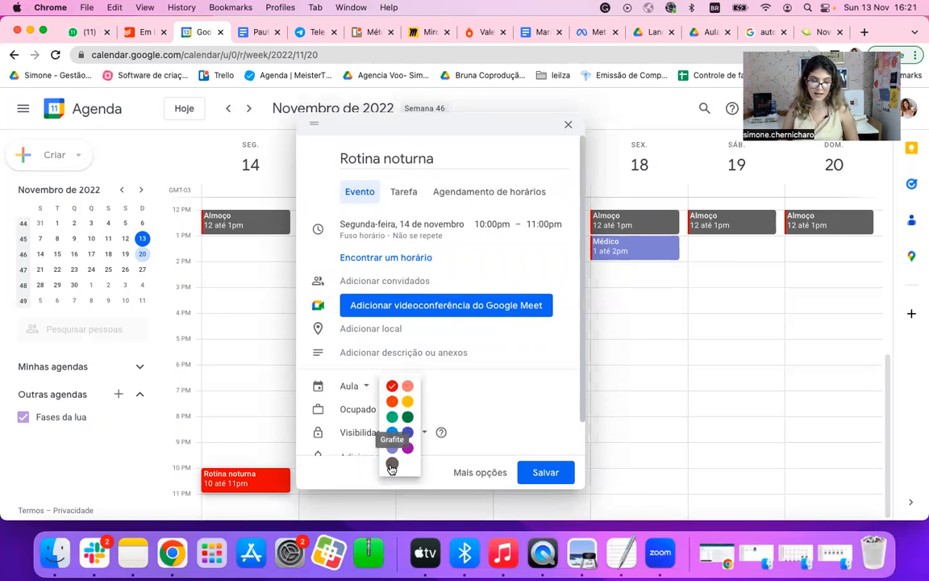
left_click(391, 445)
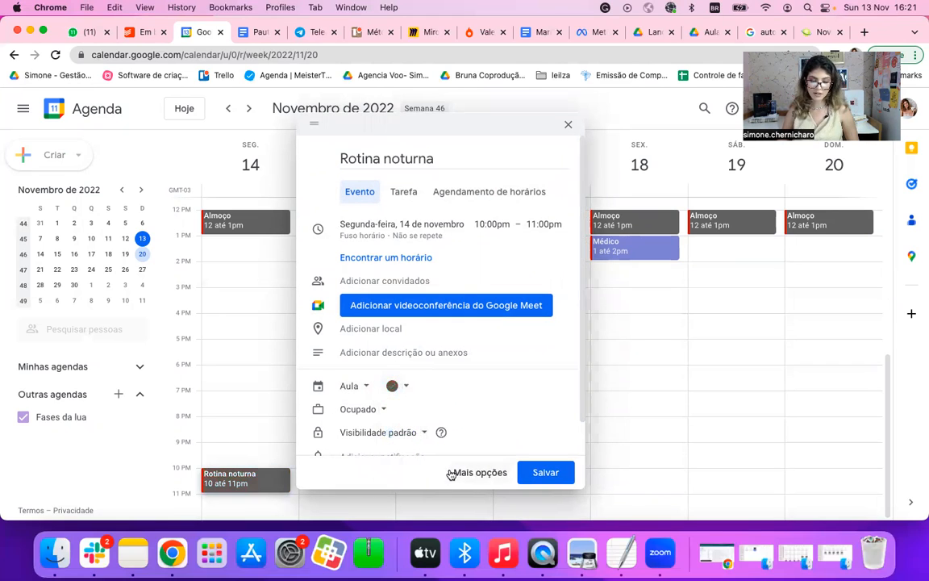
left_click(407, 388)
left_click(391, 440)
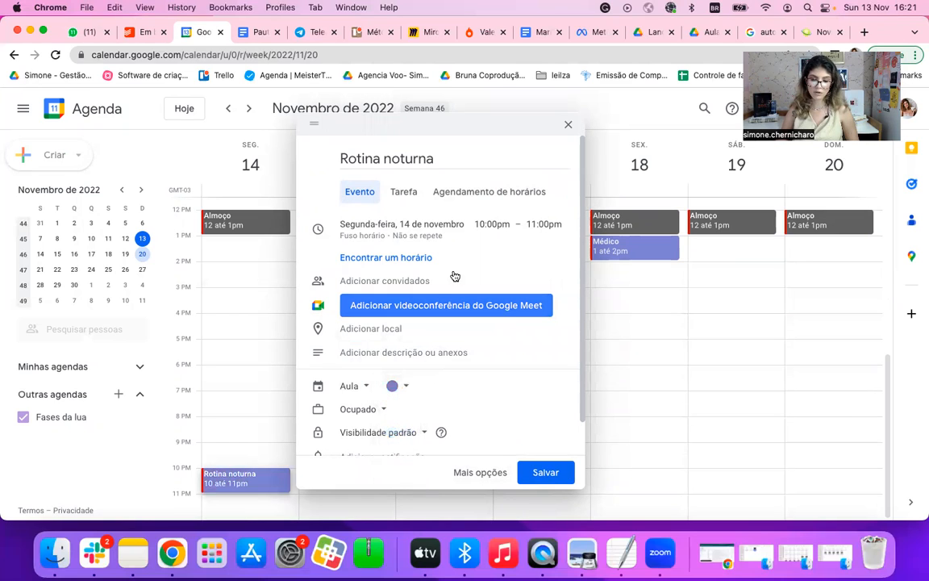
Step: Set the "Rotina noturna" event's repetition to "Todos os dias" and save it
left_click(436, 242)
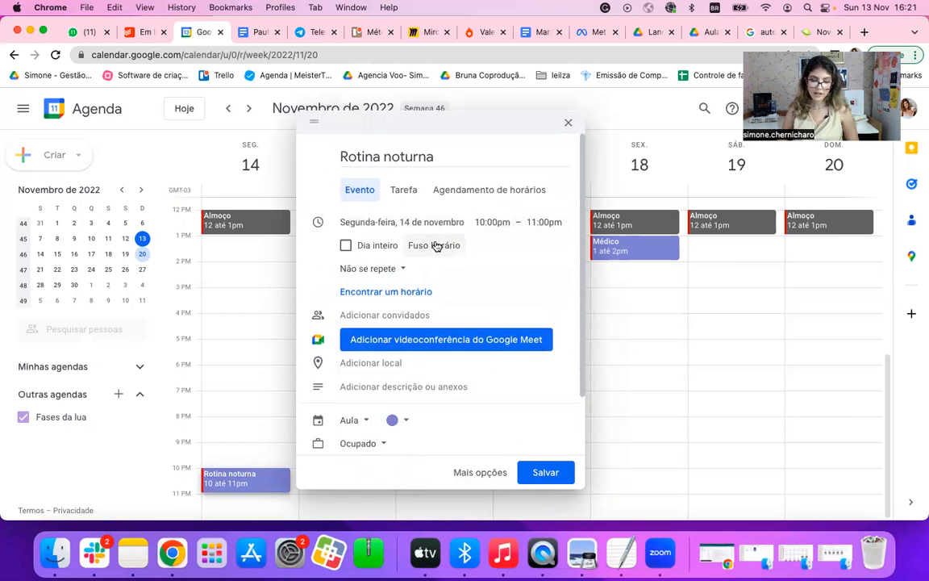
left_click(393, 268)
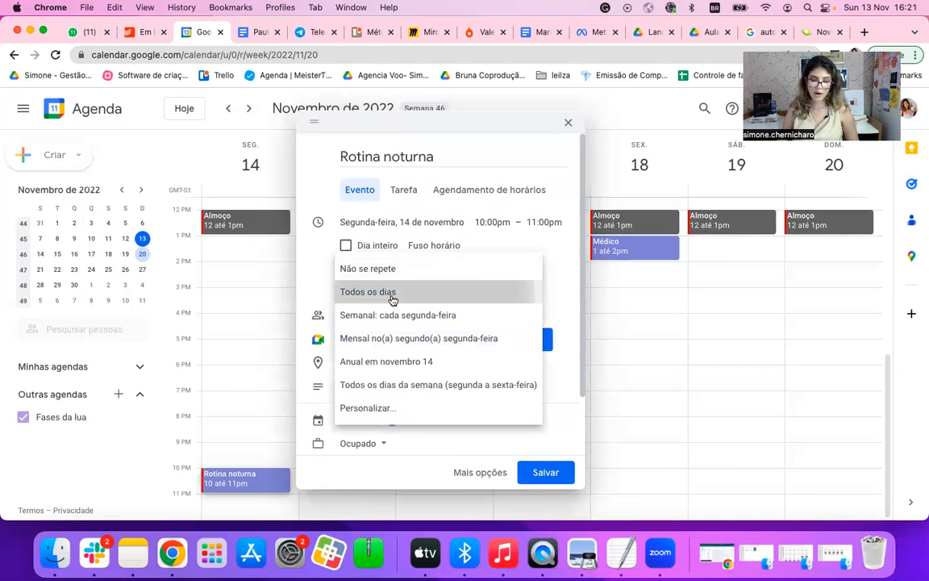
left_click(392, 300)
left_click(553, 474)
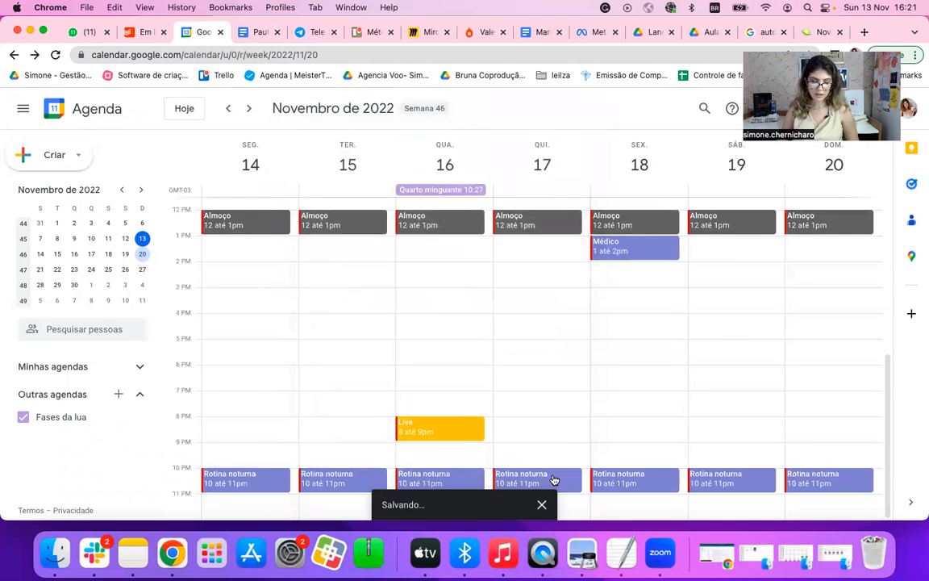
Step: Draft an event titled "Ingles" on Tuesday, 15 November, from 8:00pm to 9:00pm
scroll(660, 430, "up", 3)
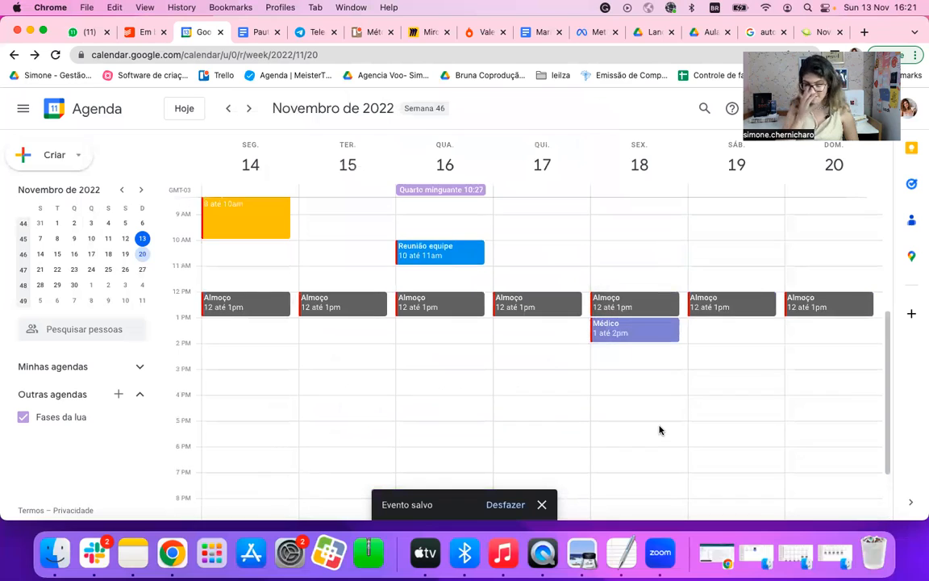
scroll(659, 430, "down", 3)
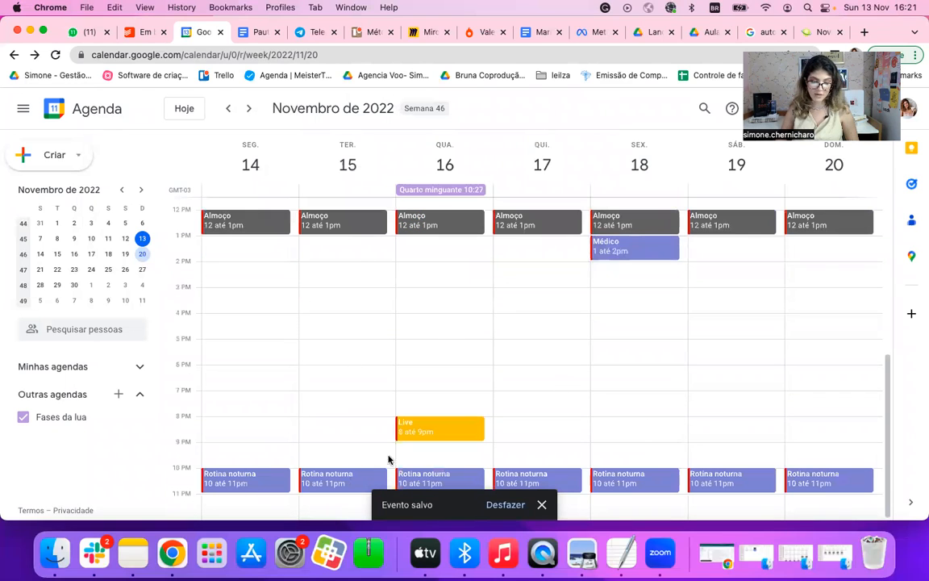
scroll(603, 359, "up", 3)
scroll(603, 359, "down", 3)
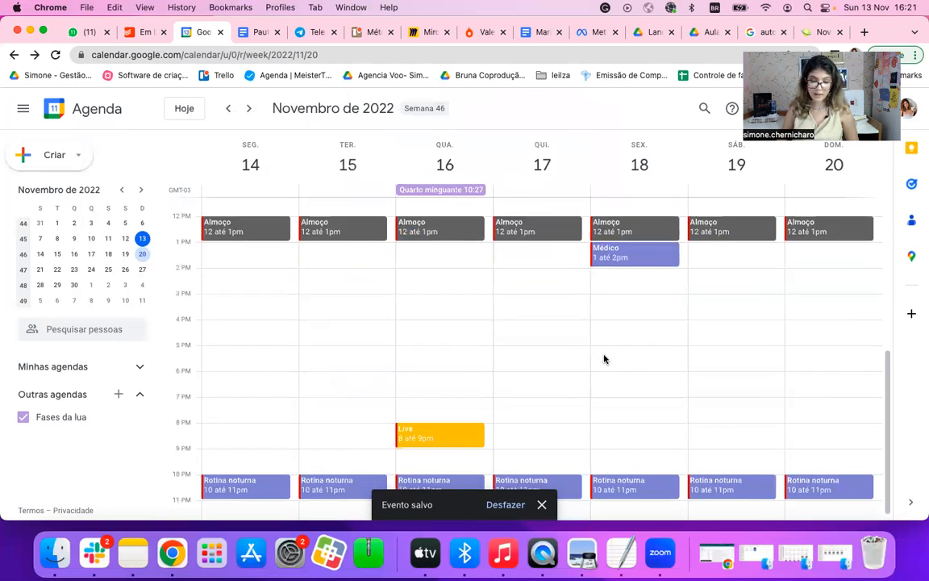
left_click(362, 427)
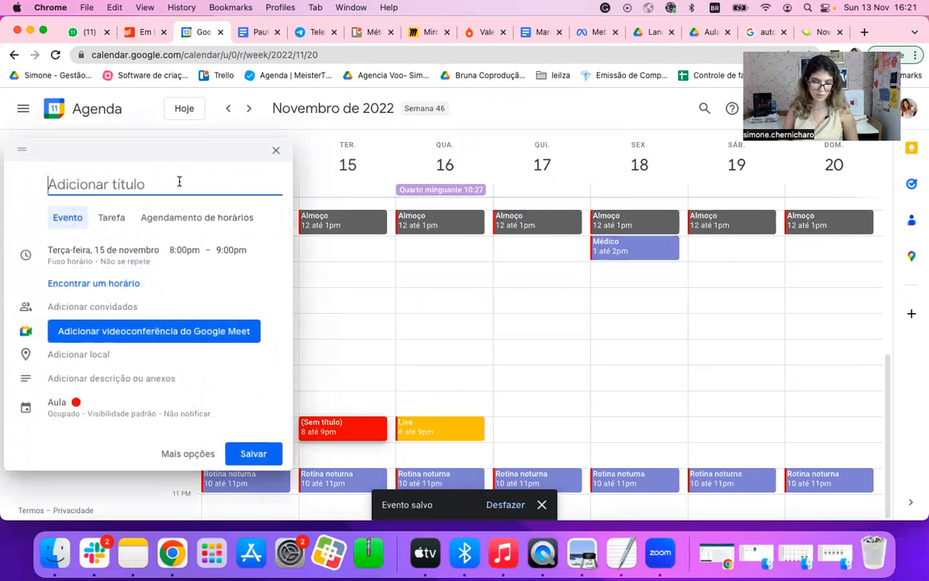
type("Ingles")
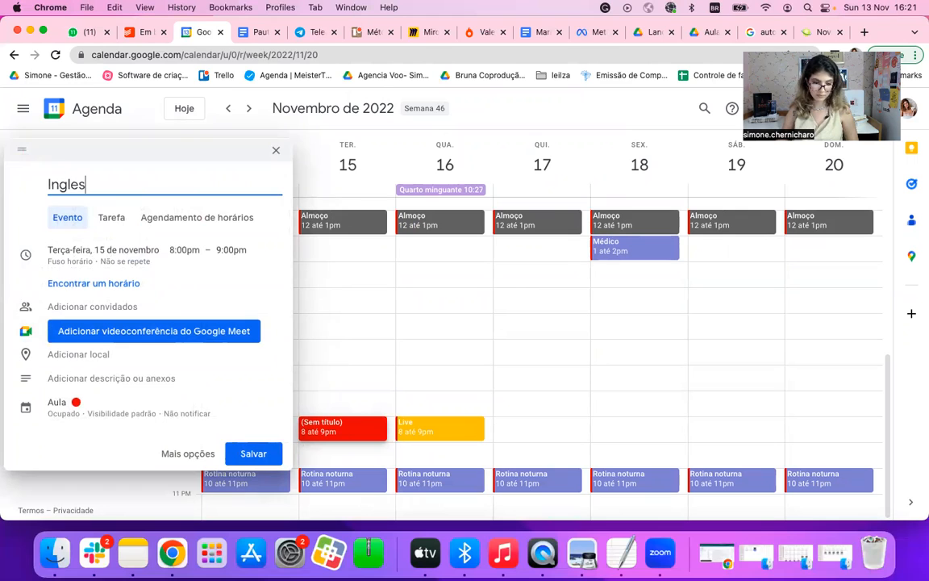
Step: Change the drafted "Ingles" event's colour to the lighter green
left_click(86, 399)
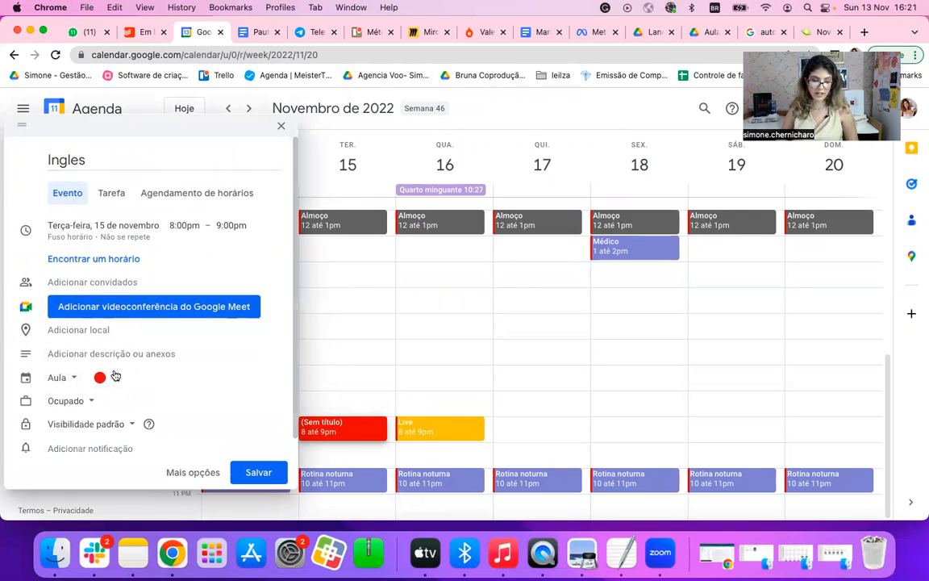
left_click(496, 386)
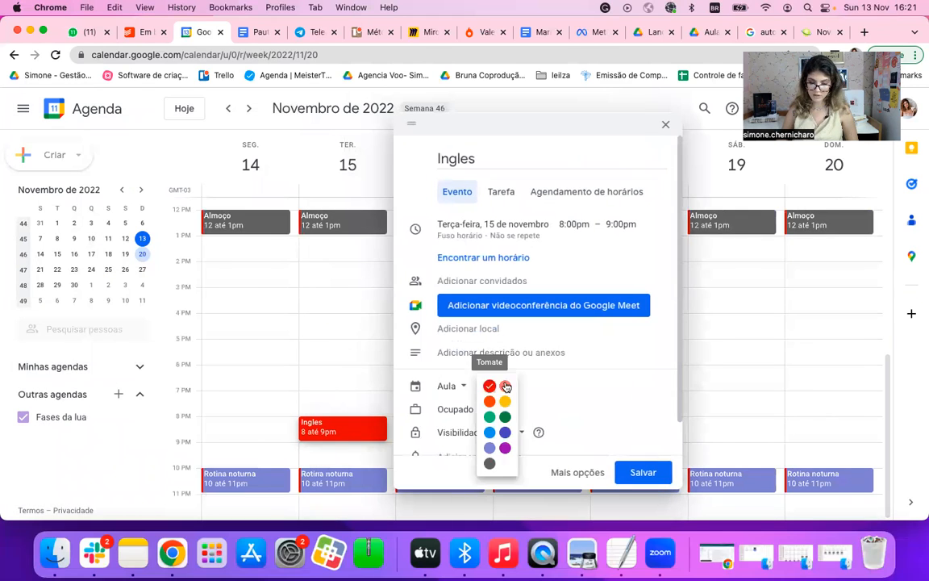
left_click(490, 417)
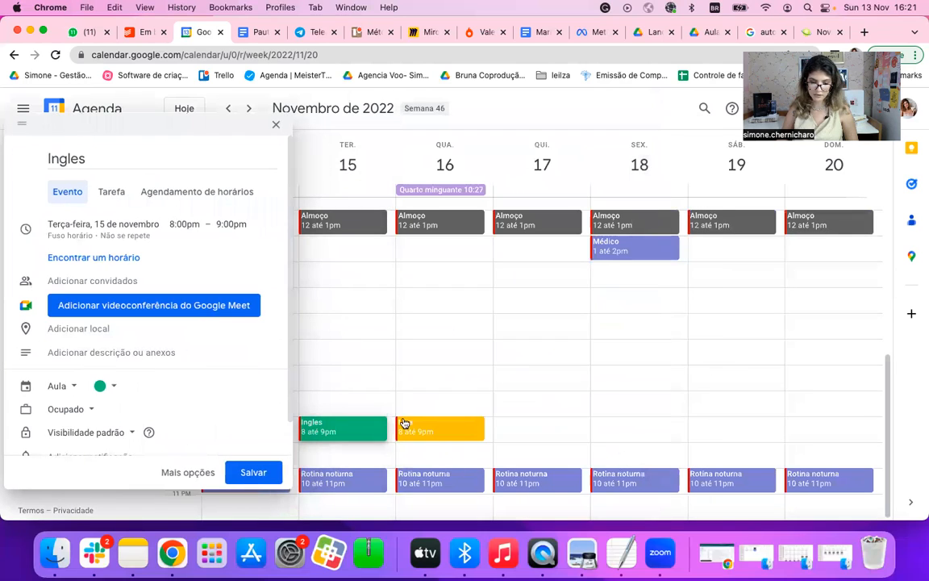
Step: Set the "Ingles" event's repetition to "Todos os dias" and save it
left_click(122, 235)
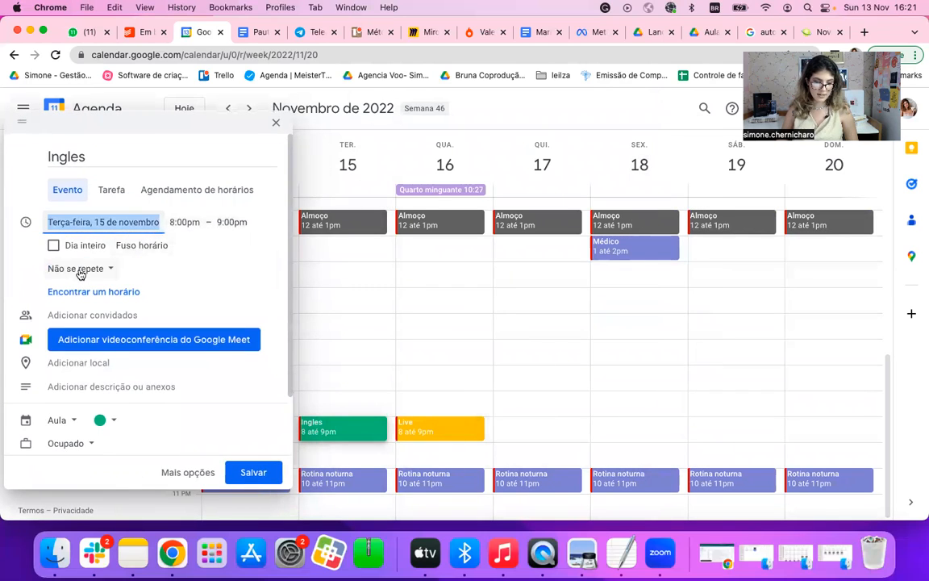
left_click(80, 270)
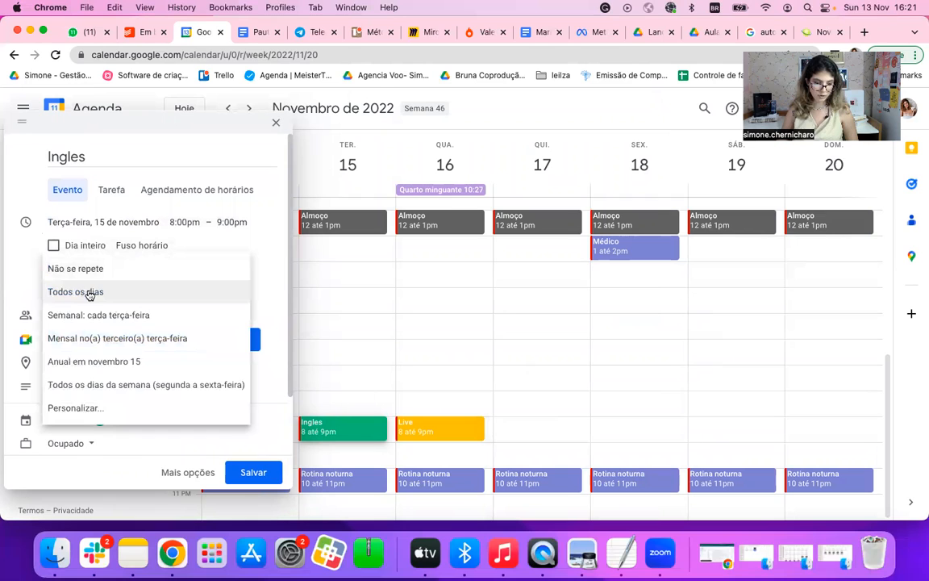
left_click(90, 295)
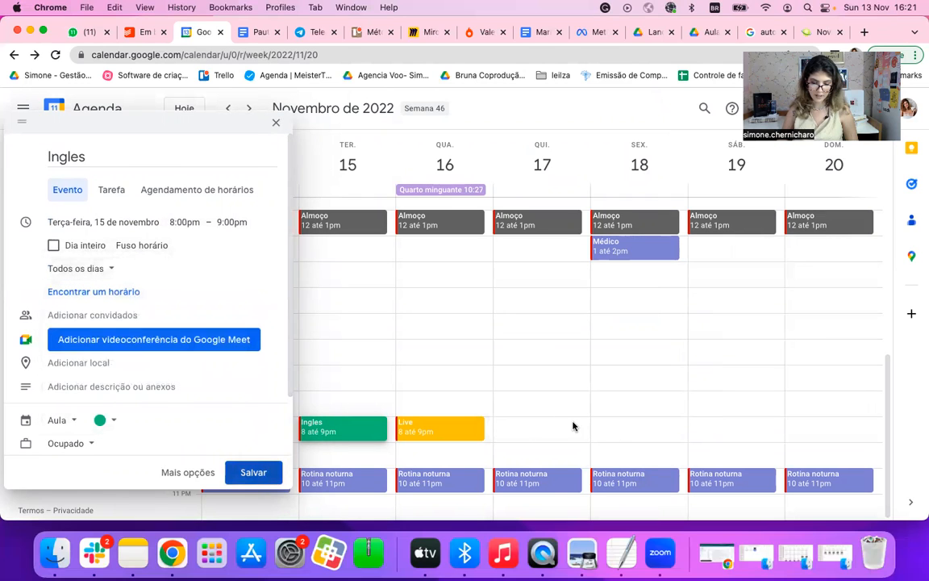
left_click(574, 427)
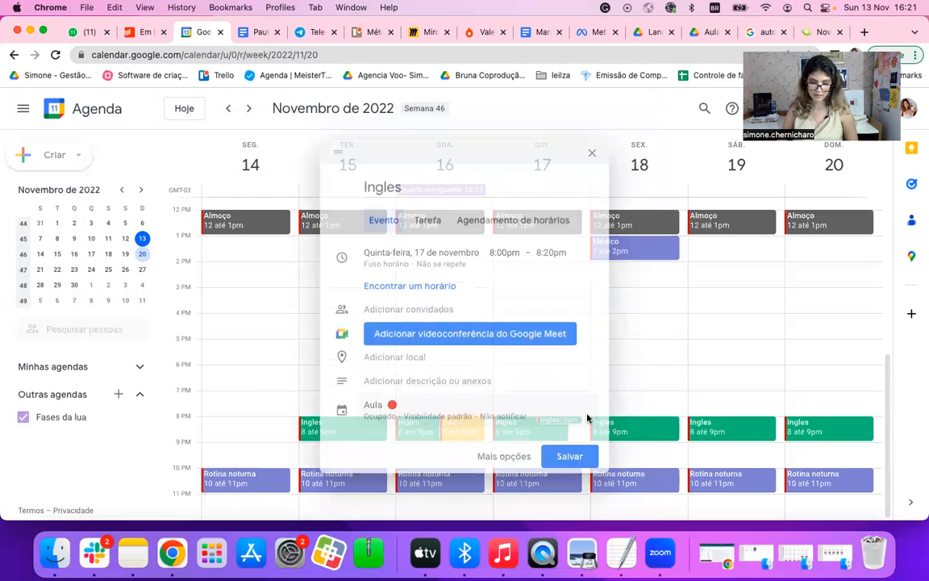
left_click(473, 152)
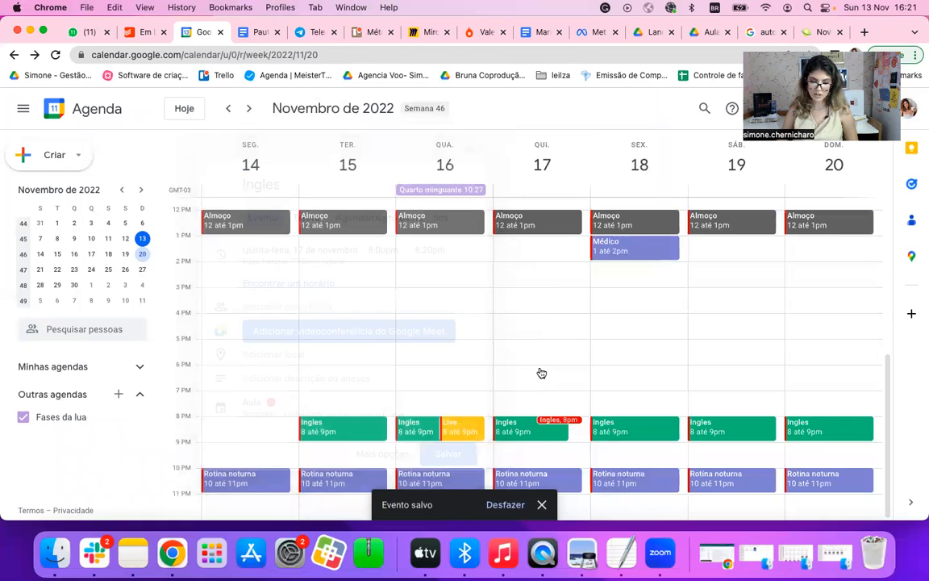
Step: Change Thursday's "Ingles" event to repeat "Semanal: cada quinta-feira" and apply the change to "Todos os eventos"
left_click(523, 433)
left_click(364, 302)
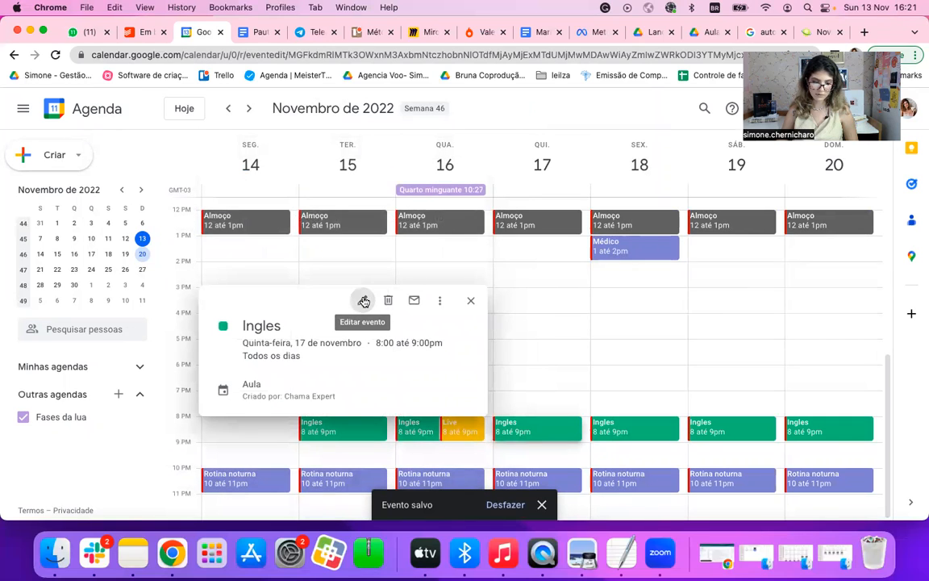
left_click(158, 184)
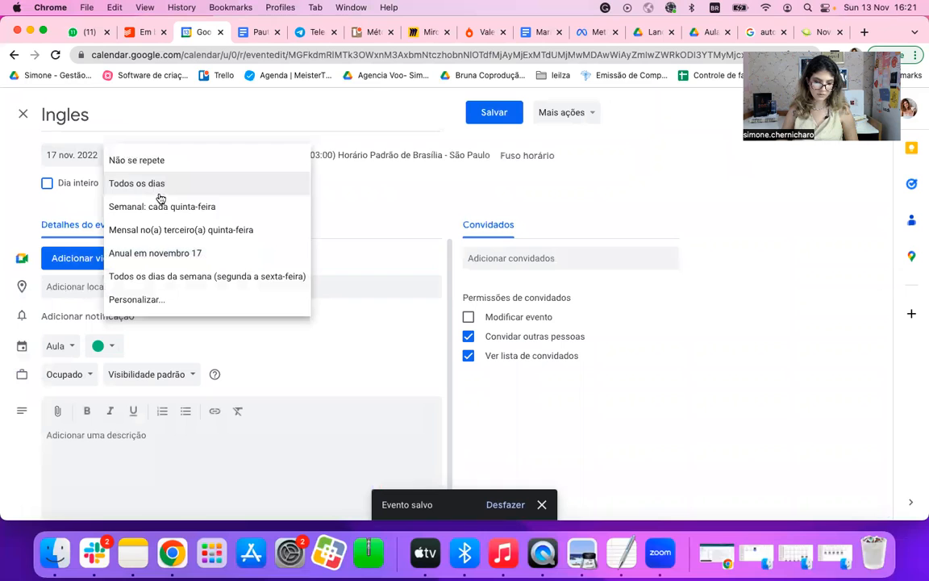
left_click(161, 206)
left_click(494, 112)
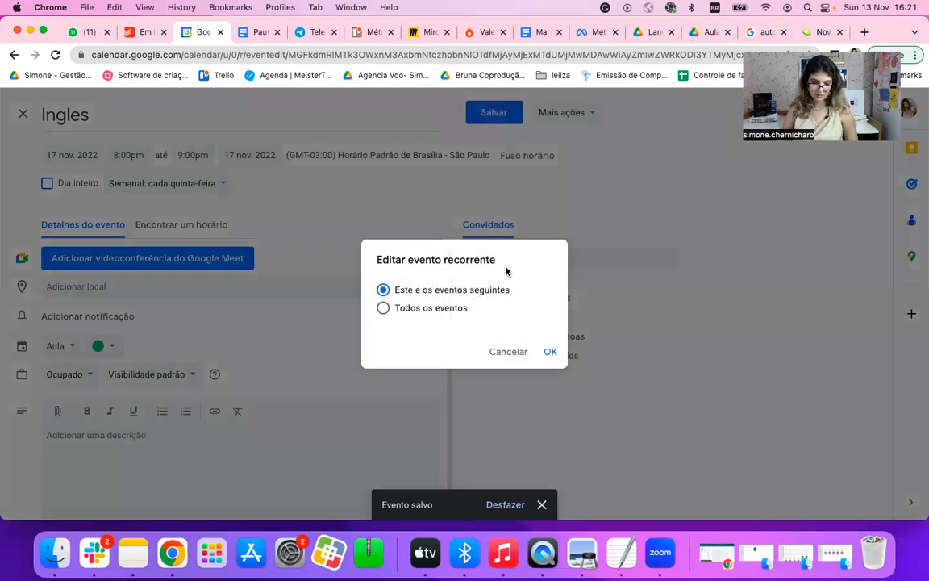
left_click(396, 309)
left_click(551, 352)
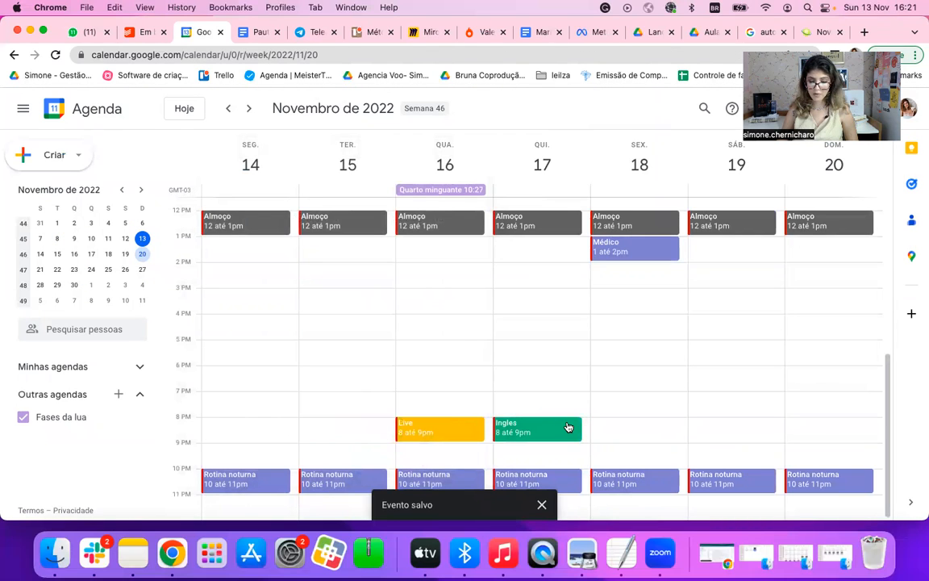
Step: Create and save a lighter-green "Ingles" event on Tuesday, 15 November, from 8:00pm to 9:00pm
left_click(362, 420)
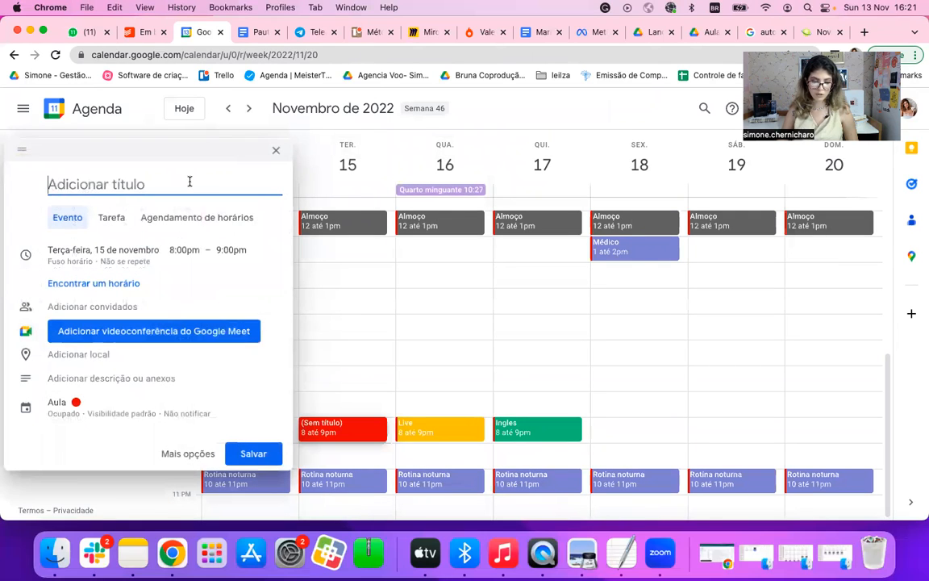
type("Ig")
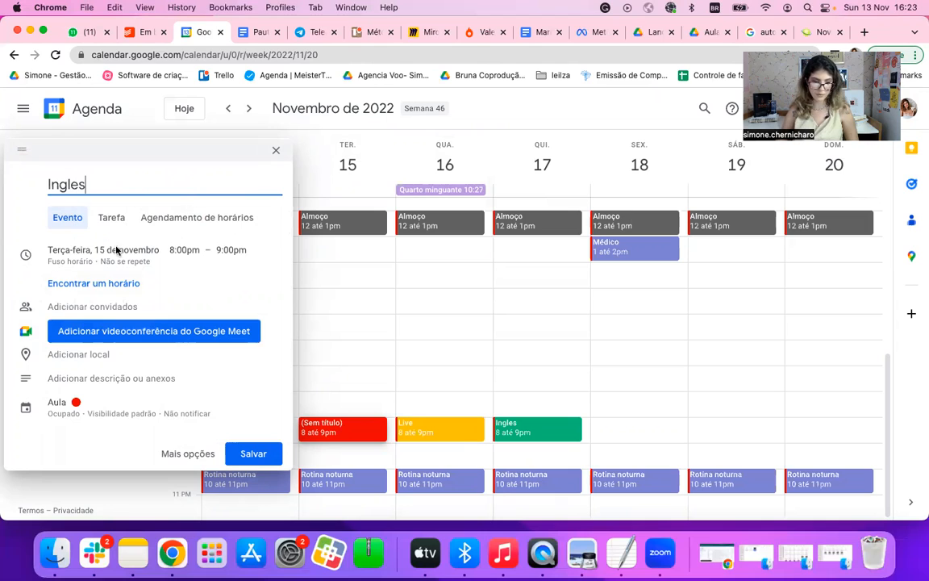
left_click(80, 409)
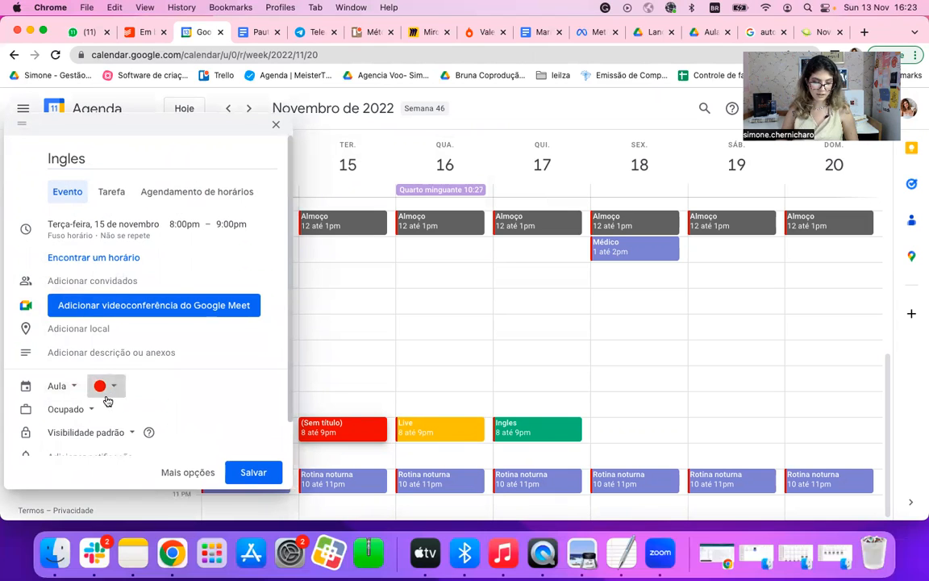
left_click(106, 387)
left_click(99, 416)
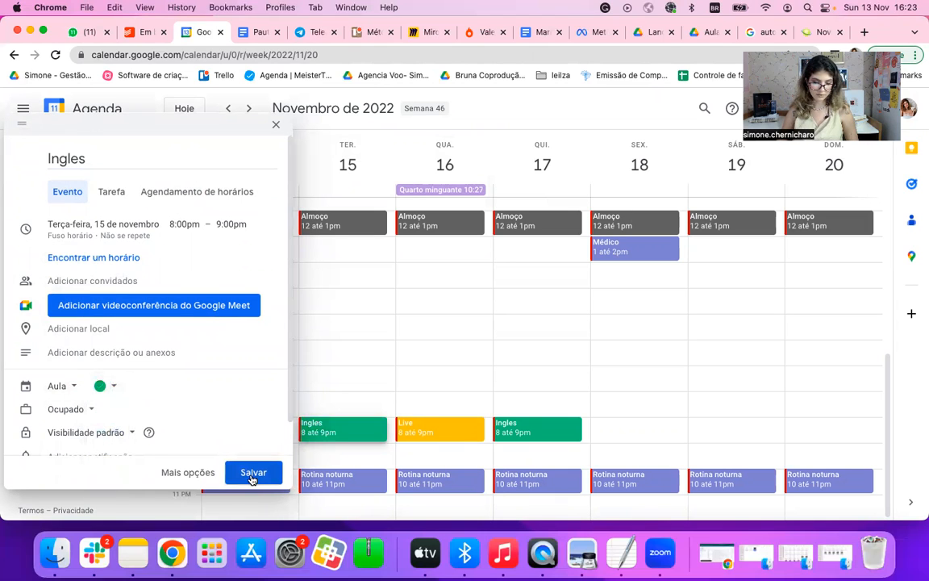
left_click(255, 472)
Step: Create and save a "Responder email" event on Monday, 14 November, from 10:00am to 10:20am
scroll(473, 349, "up", 5)
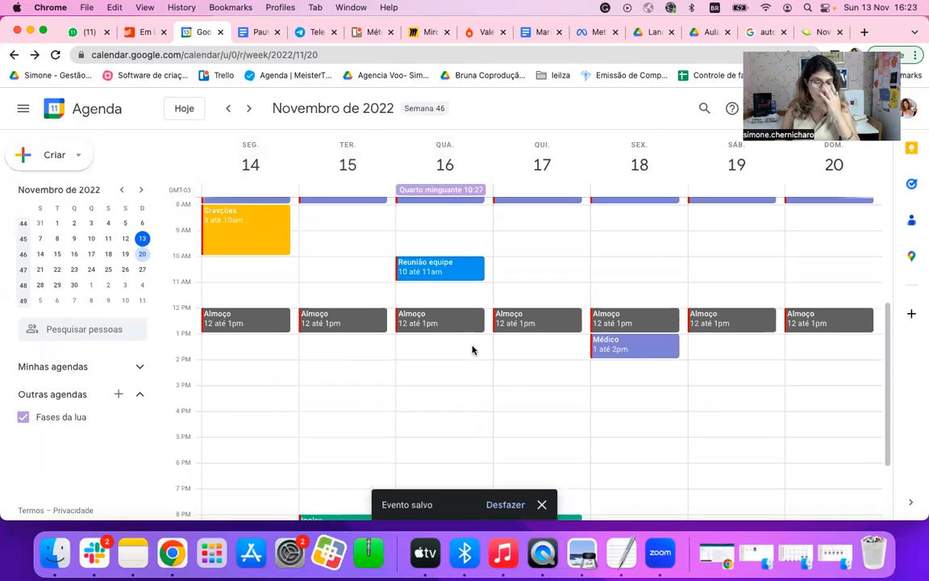
scroll(472, 346, "down", 2)
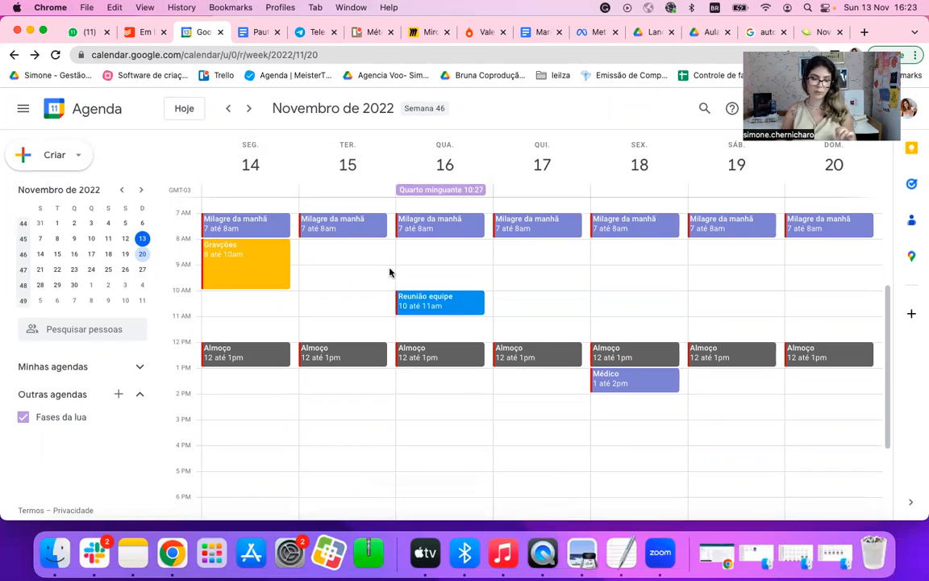
left_click(267, 294)
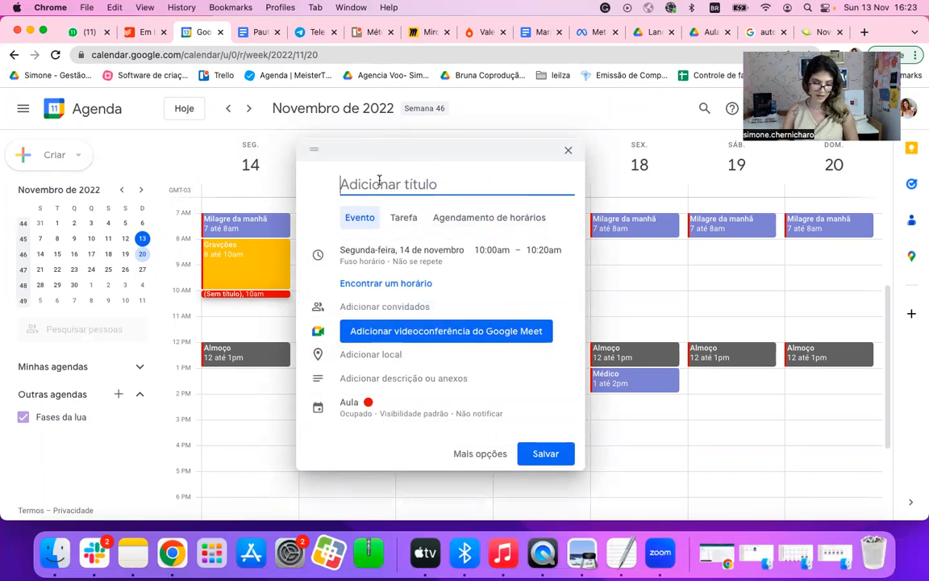
type("Responder email")
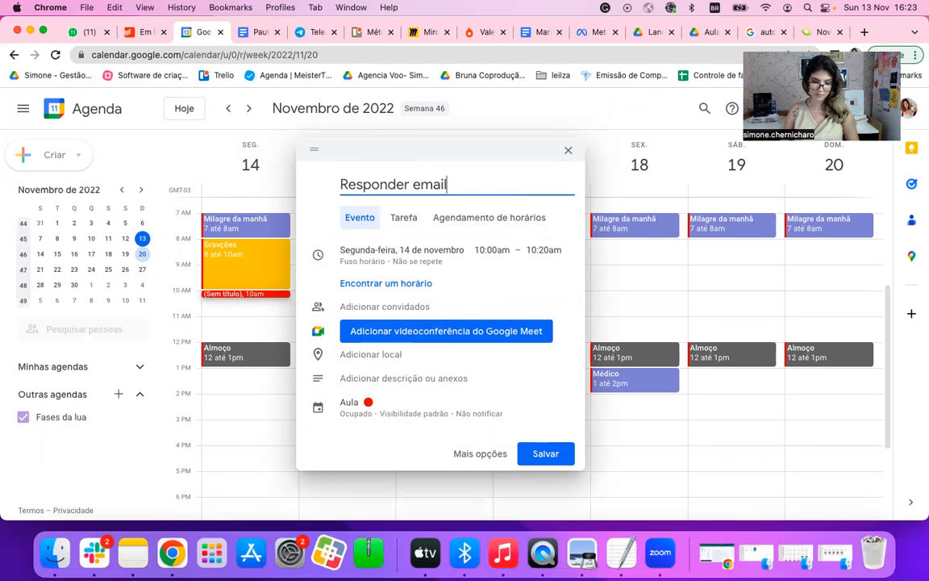
key("Return")
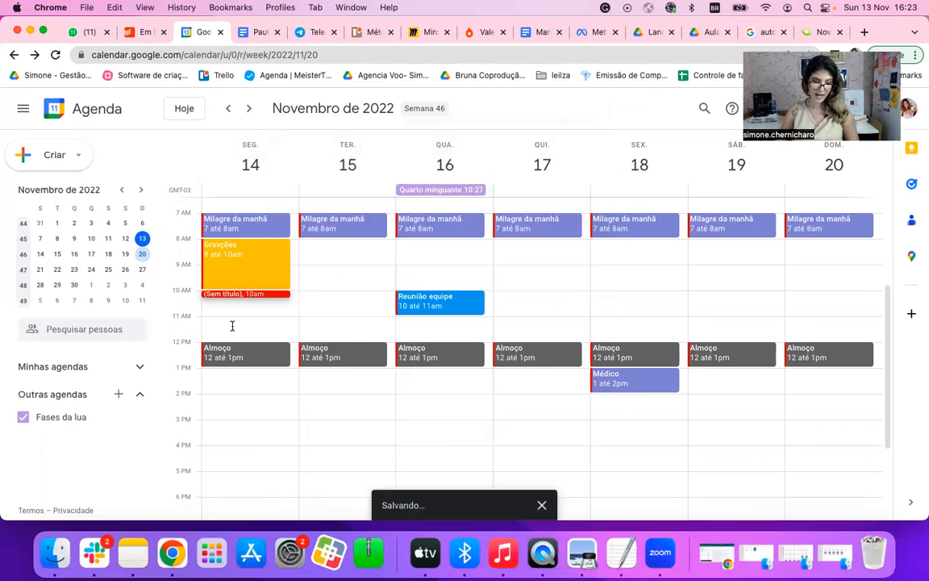
Step: Create and save a "Responder" event on Monday, 14 November, from 3:00pm to 3:20pm
left_click(247, 424)
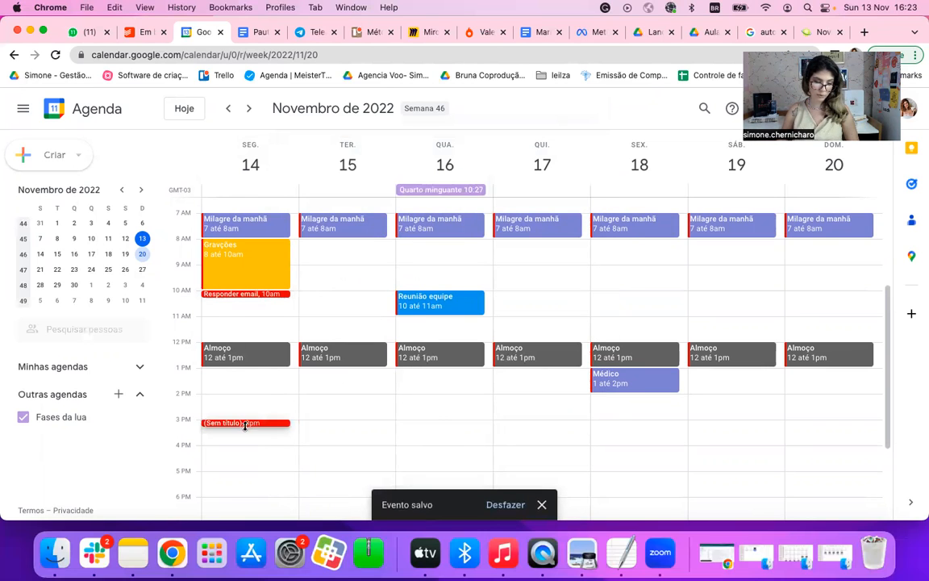
type("Respo")
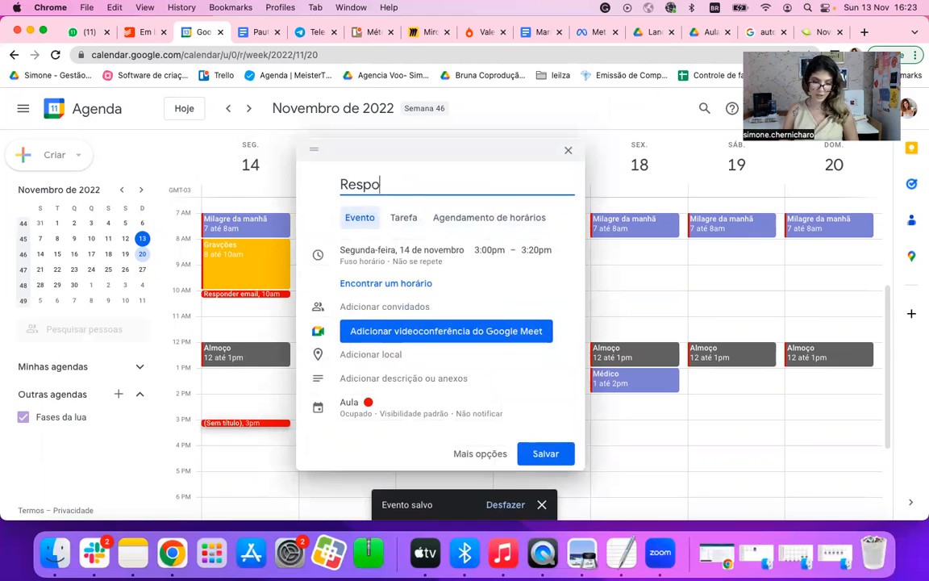
type("nder")
key("Return")
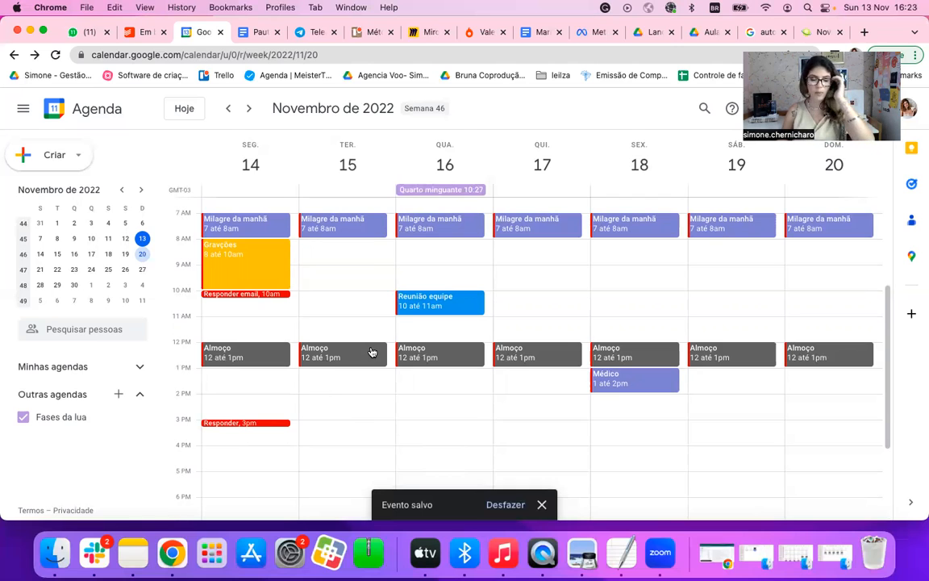
Step: Draft a "Folga" event on Saturday, 19 November, from 8:00am to 10:00pm
scroll(371, 353, "down", 2)
scroll(361, 418, "down", 2)
scroll(361, 418, "up", 3)
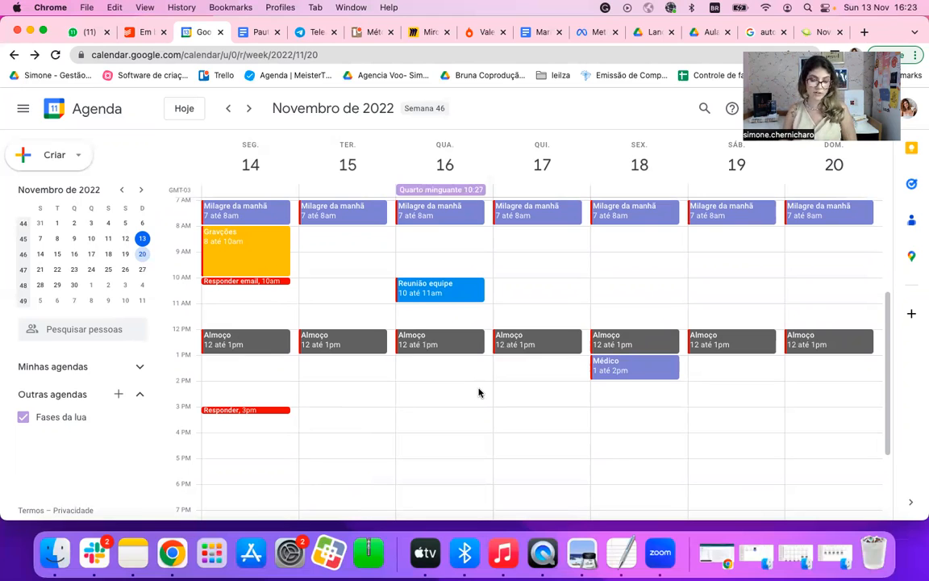
left_click(731, 231)
left_click_drag(734, 234, 747, 474)
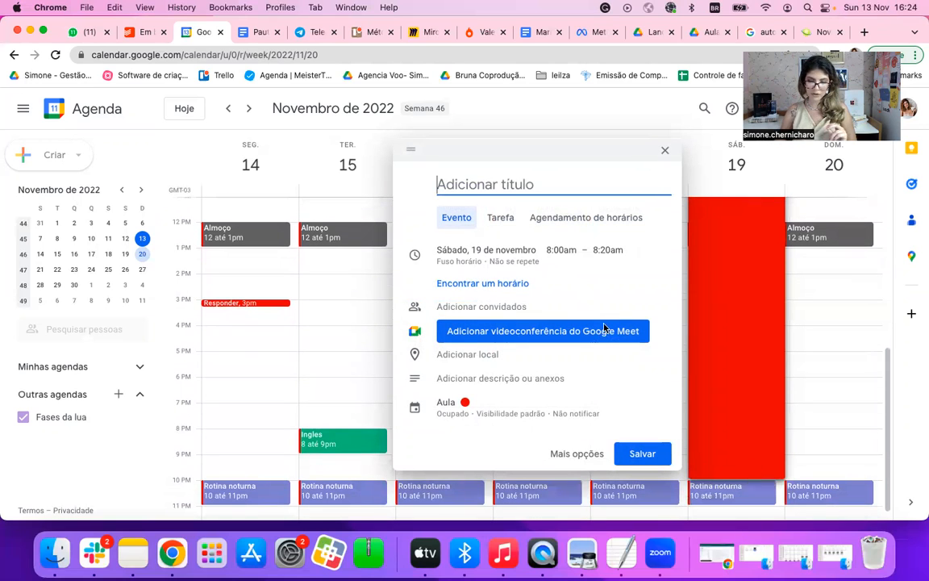
type("Fogla")
key("BackSpace")
type("lf")
key("BackSpace")
type("ga")
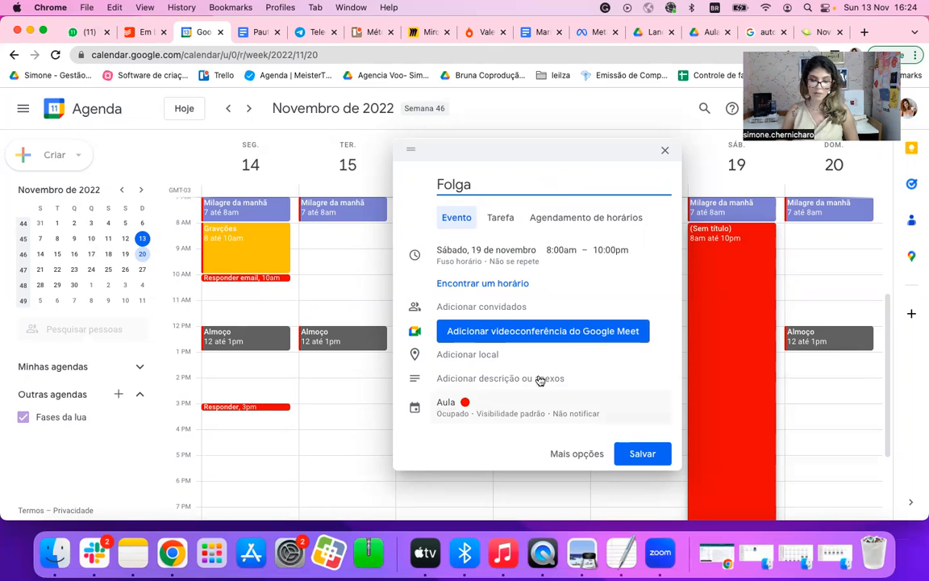
Step: Change the drafted "Folga" event's colour to dark grey and save it
left_click(466, 405)
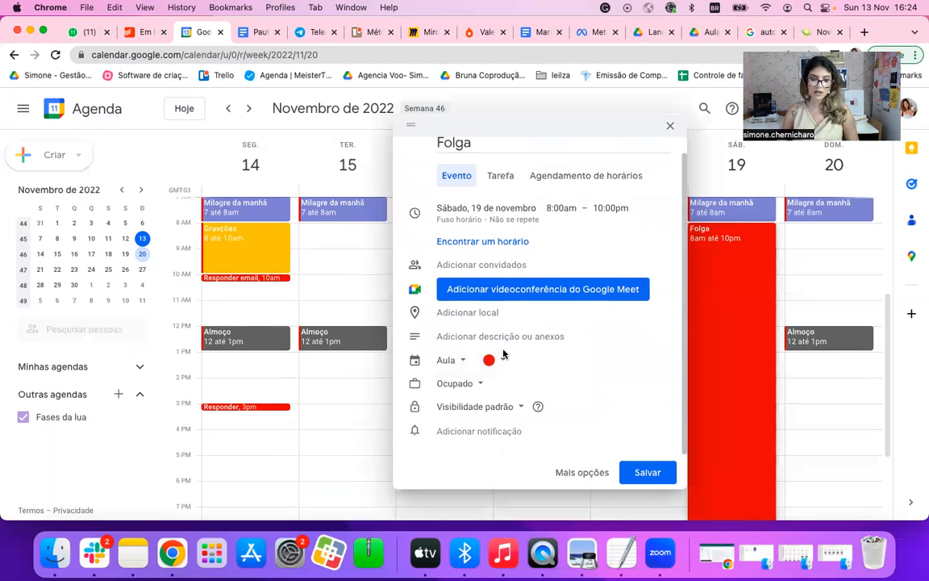
left_click(502, 368)
left_click(489, 447)
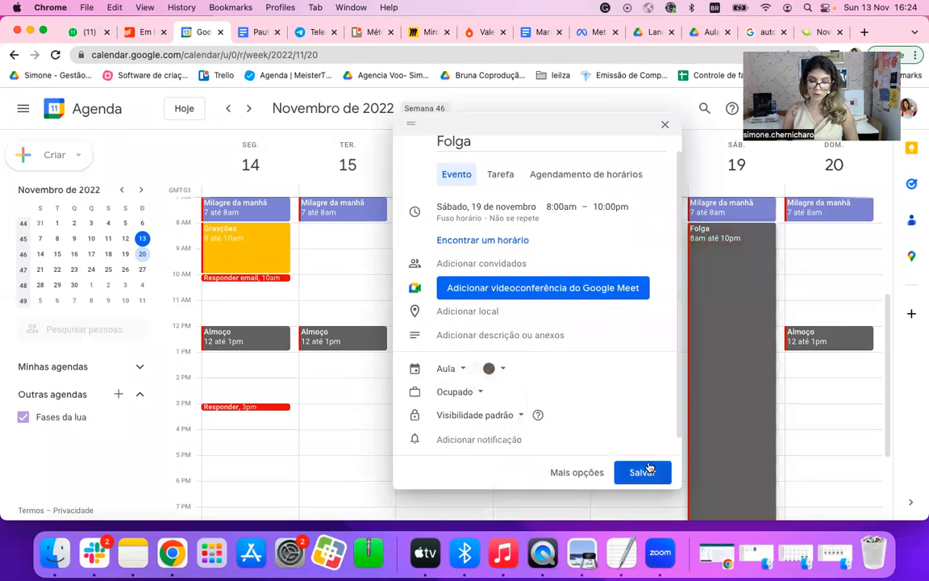
left_click(643, 472)
Step: Try to show another person's calendar by entering their e-mail address, and remove that person again
left_click(108, 330)
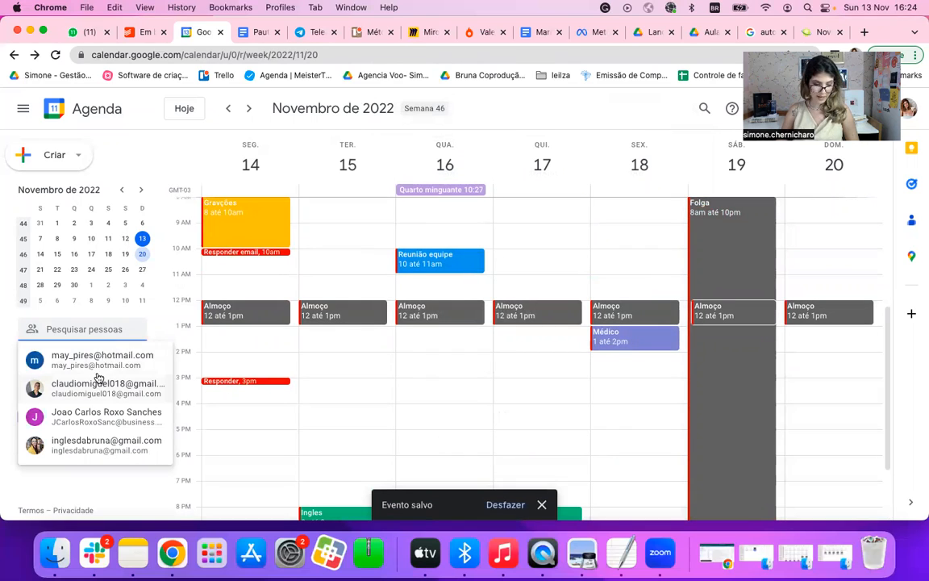
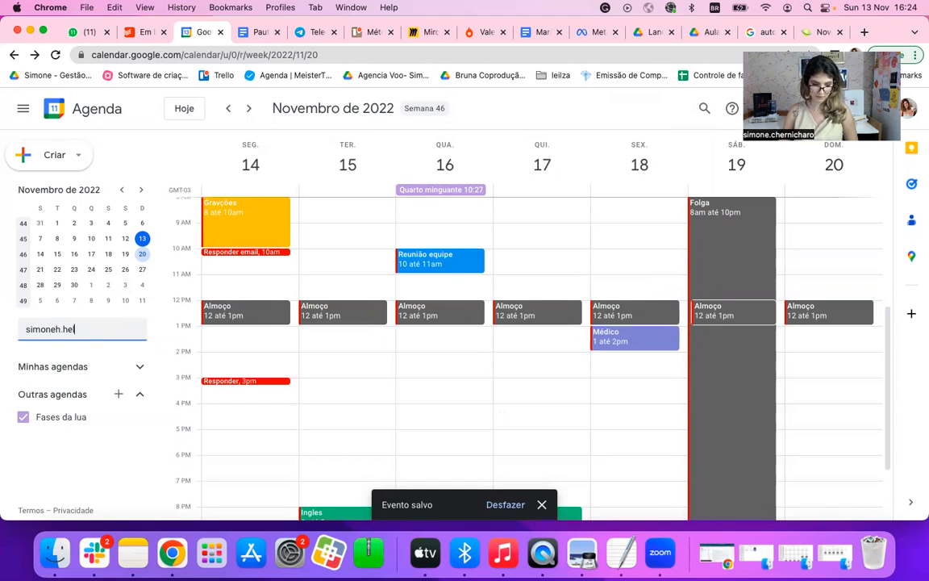
key("Return")
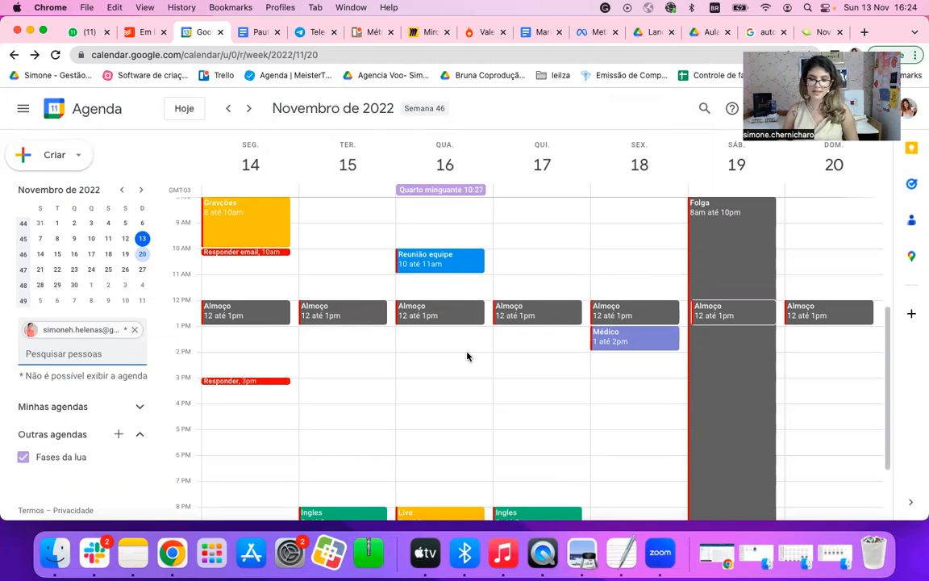
left_click(137, 331)
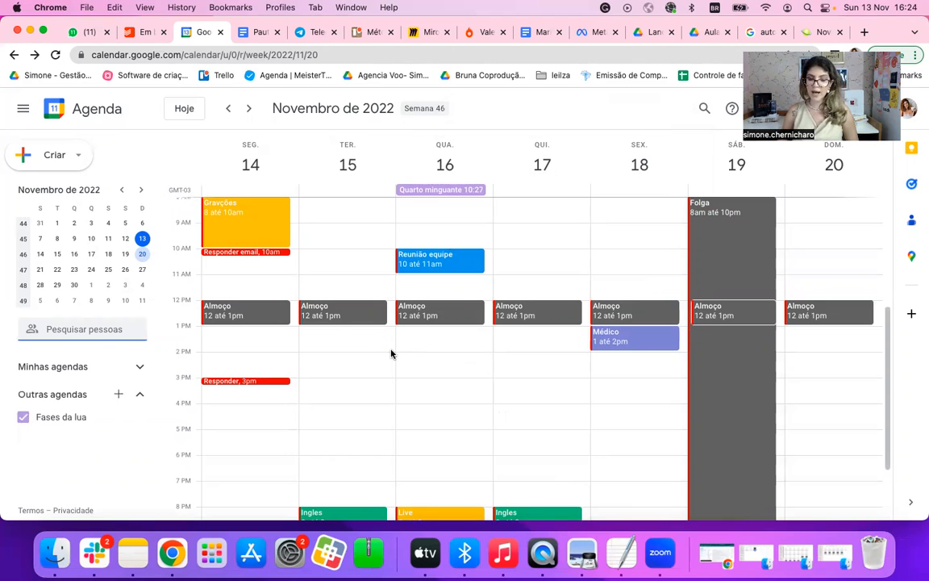
scroll(391, 354, "up", 1)
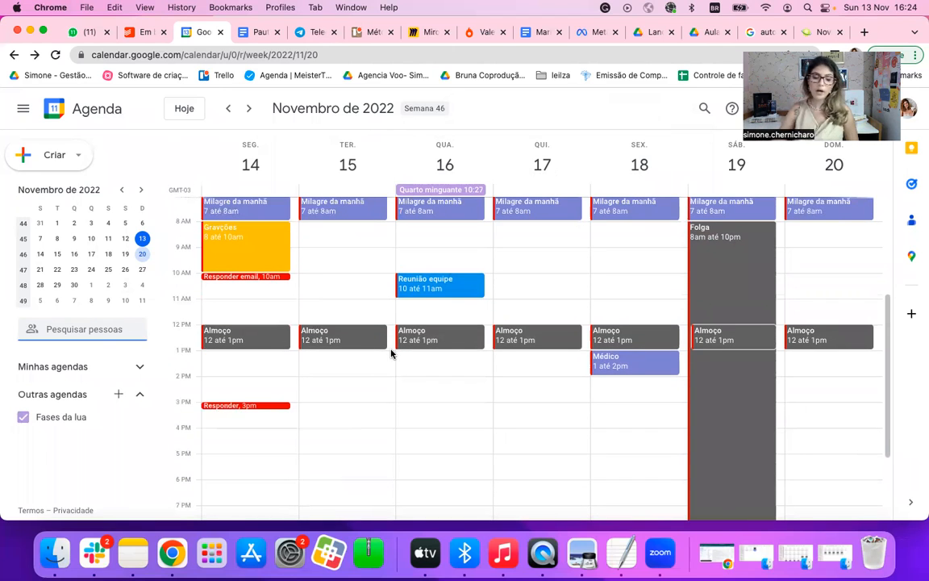
left_click(106, 329)
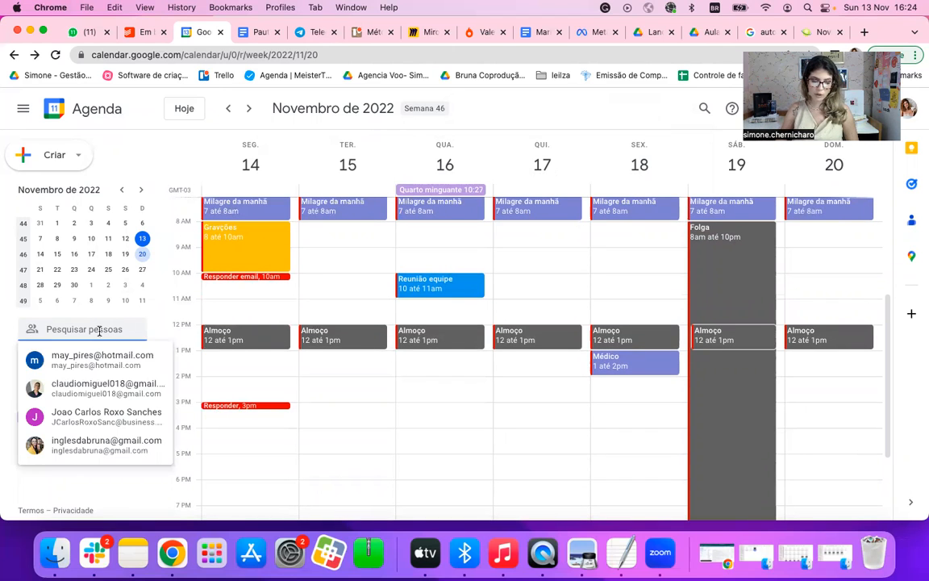
left_click(203, 367)
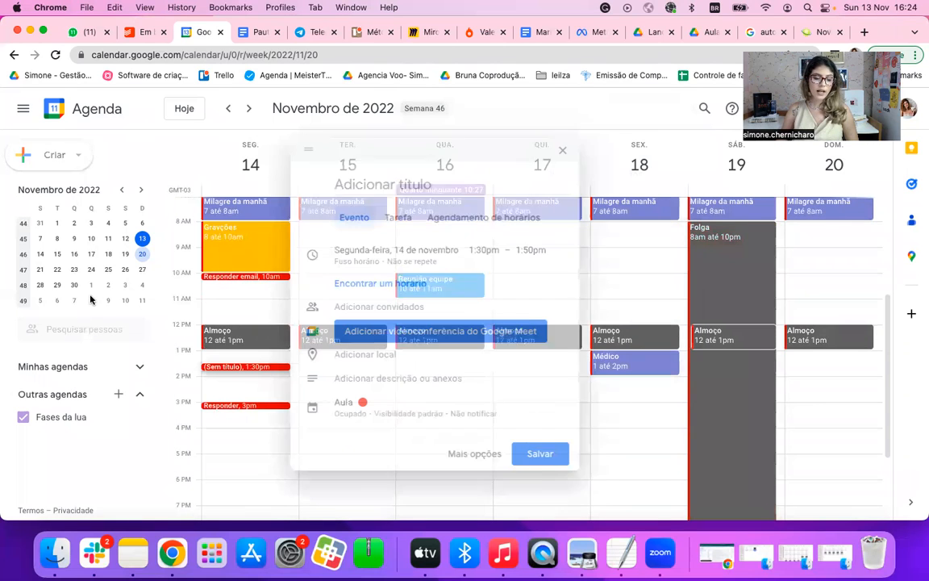
left_click(569, 151)
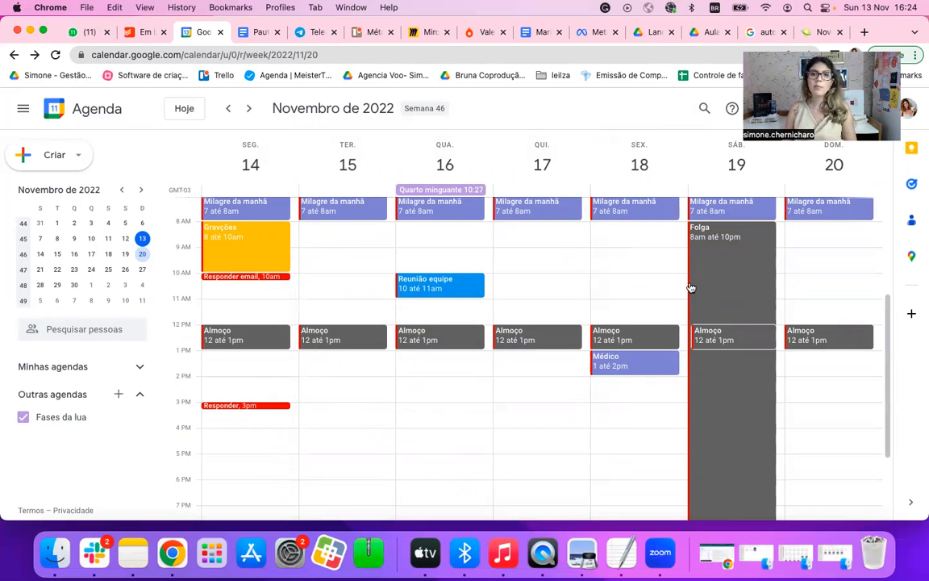
Step: Create and save a "Descanso" event on Monday, 14 November, from 6:00pm to 6:20pm
scroll(513, 360, "down", 1)
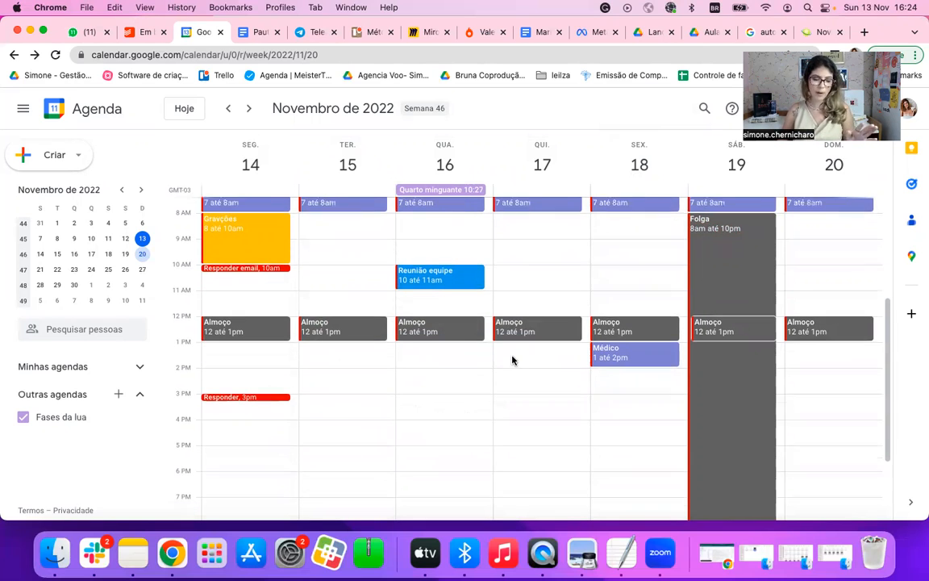
scroll(345, 442, "down", 3)
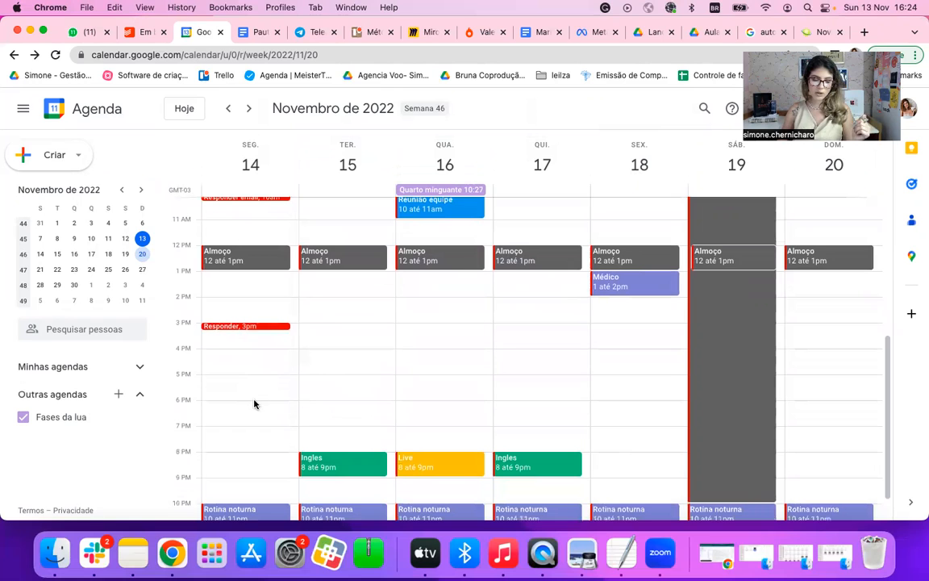
scroll(242, 412, "up", 1)
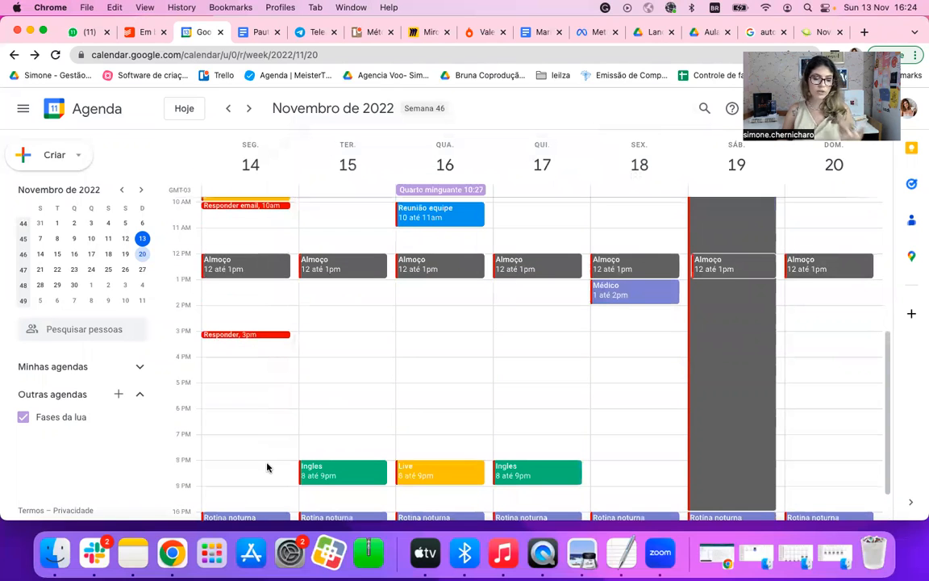
left_click(260, 415)
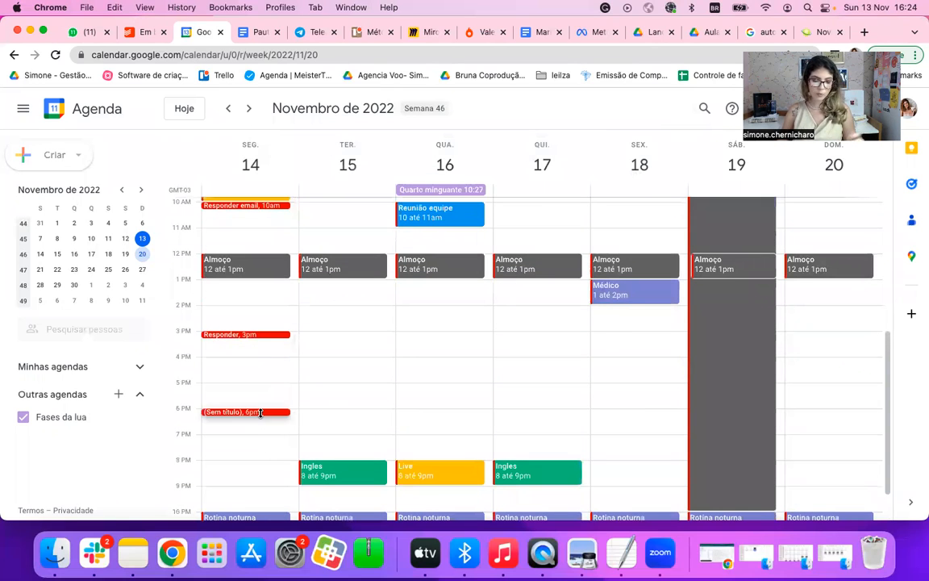
type("Descanso")
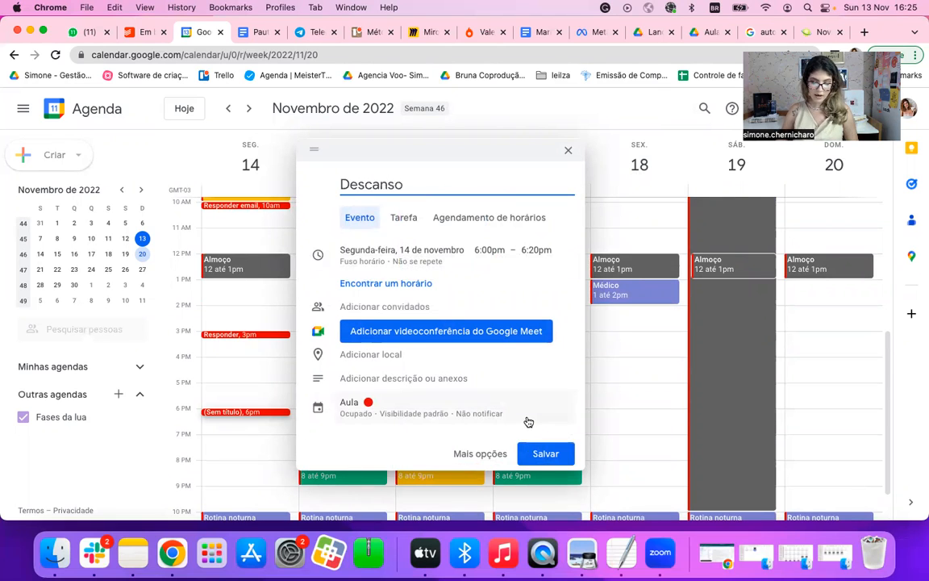
left_click(546, 454)
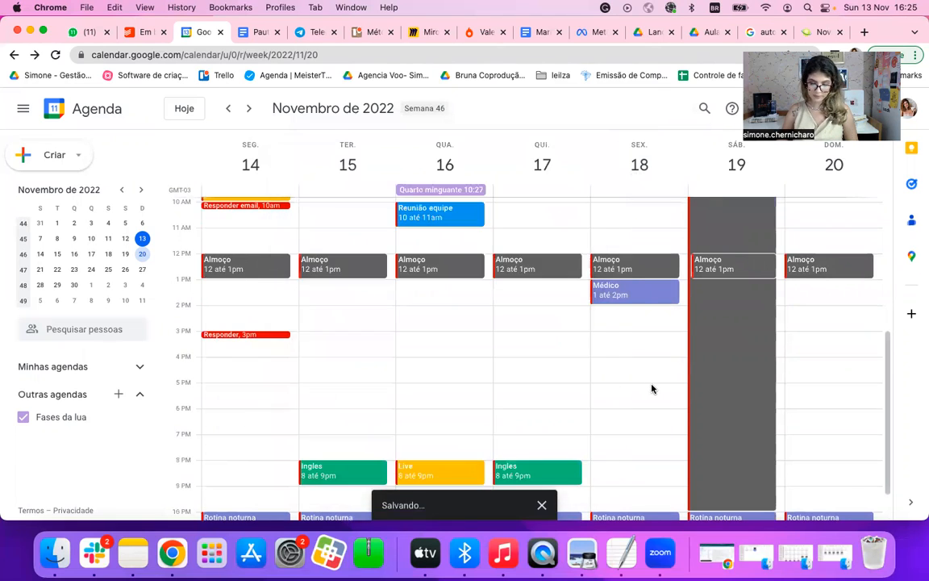
Step: Create and save a "Lanche" event on Friday, 18 November, from 5:00pm to 5:20pm
left_click(652, 386)
type("an")
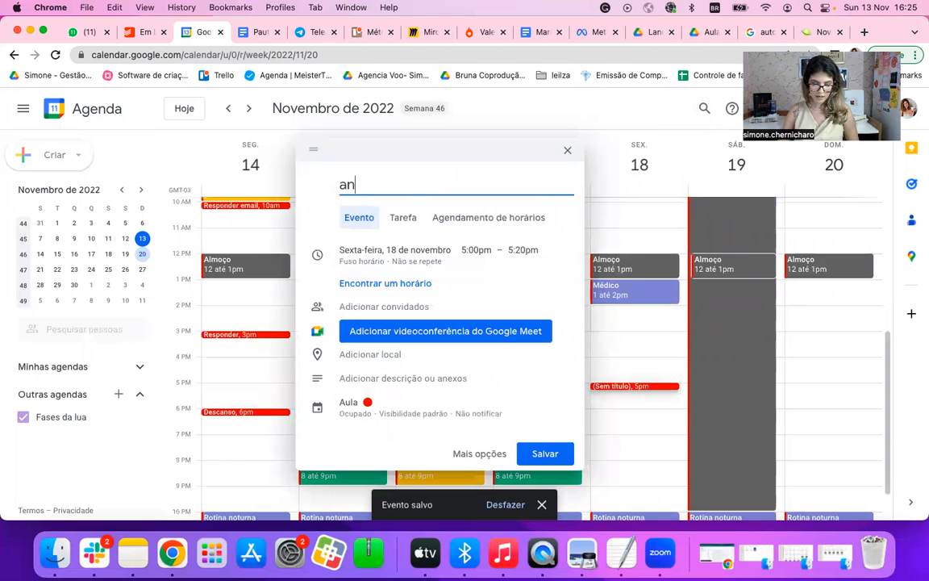
key("BackSpace")
type("L")
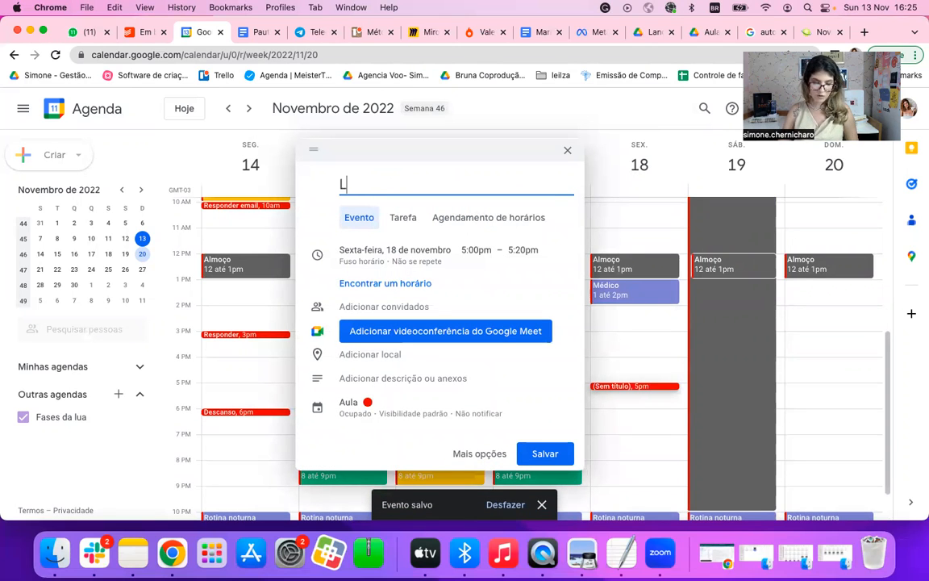
type("anche")
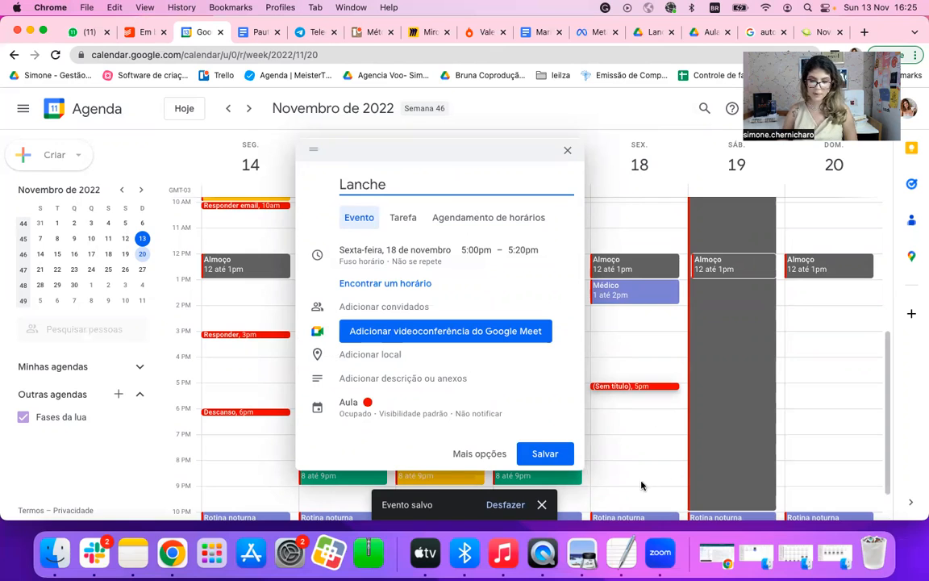
left_click(563, 455)
Step: Create and save an all-day "Lançamentos" event on Tuesday, 15 November
scroll(476, 336, "up", 3)
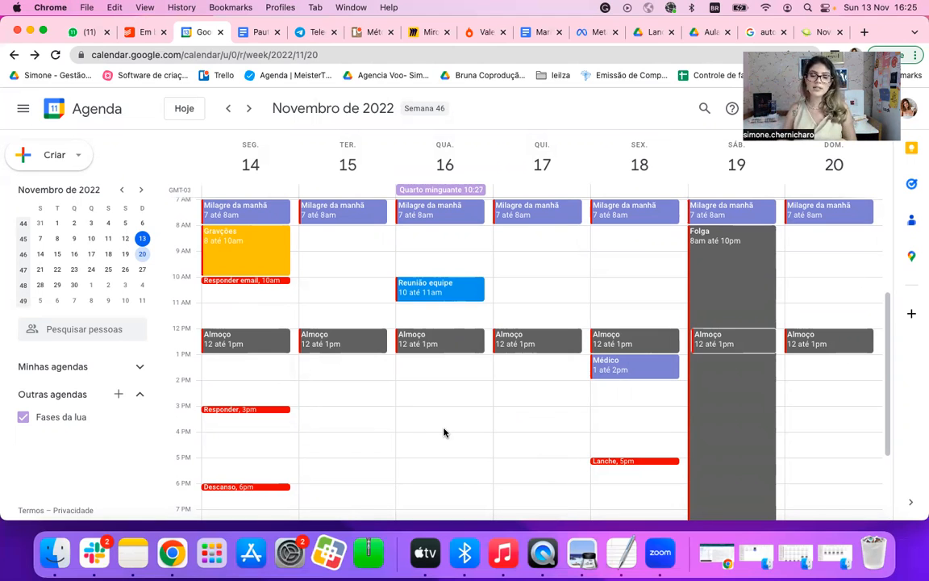
scroll(511, 370, "up", 2)
scroll(512, 370, "down", 2)
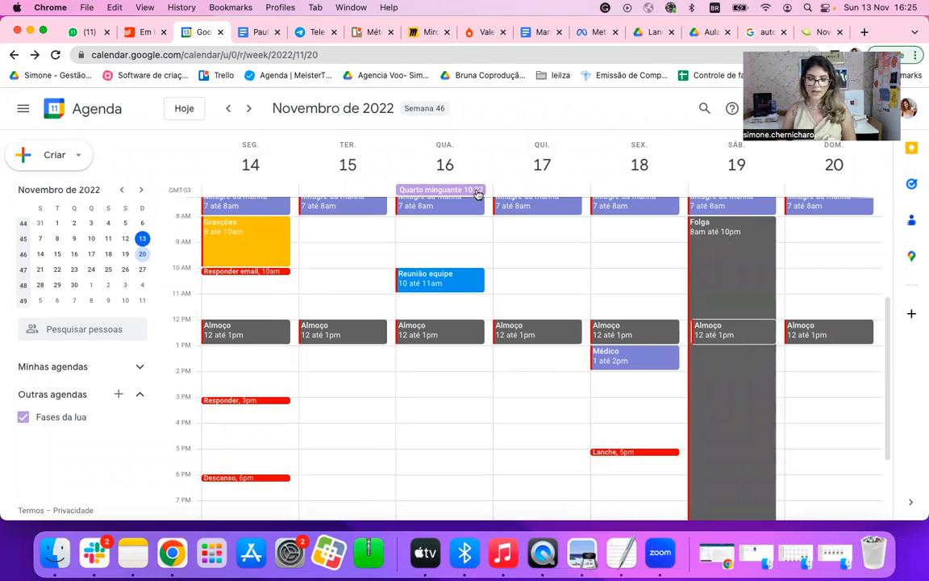
left_click(355, 188)
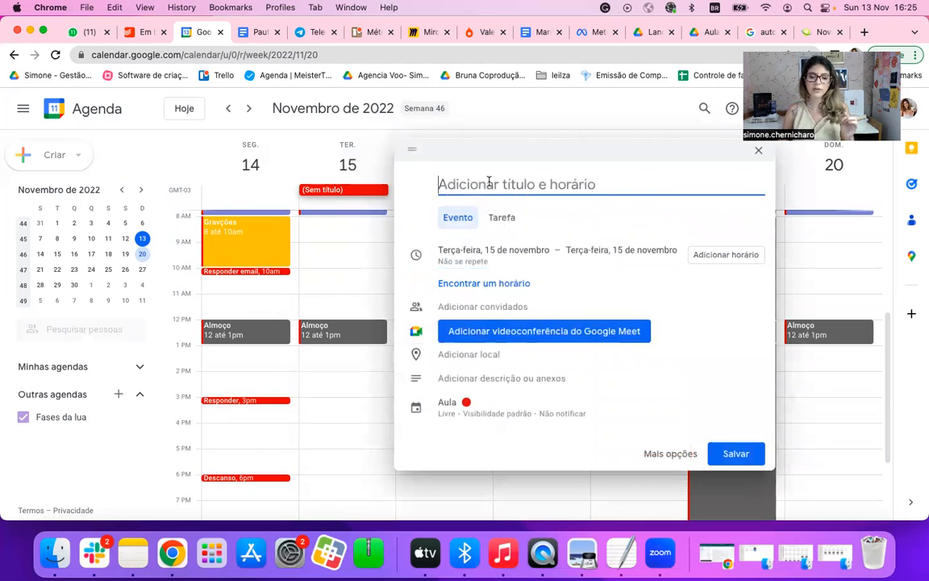
type("L")
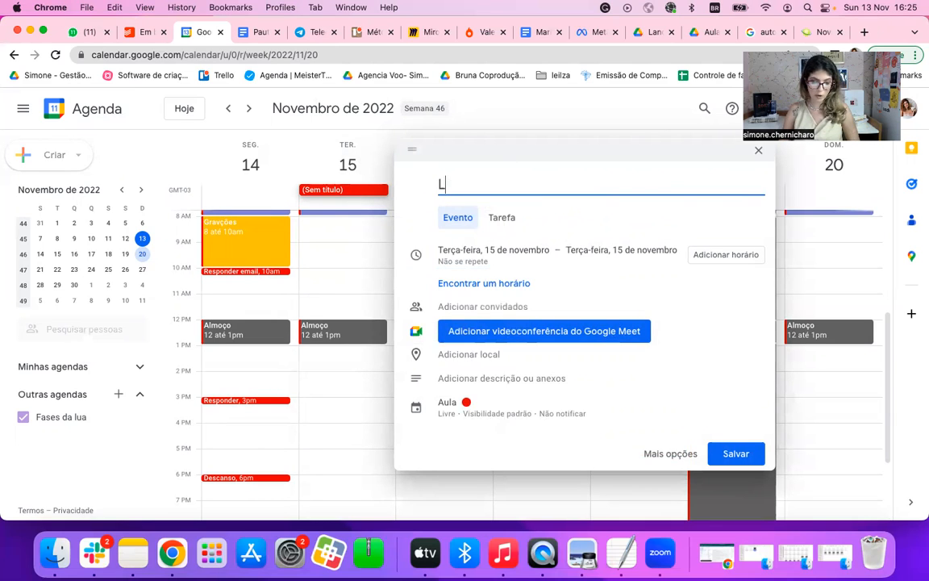
type("ançamentos")
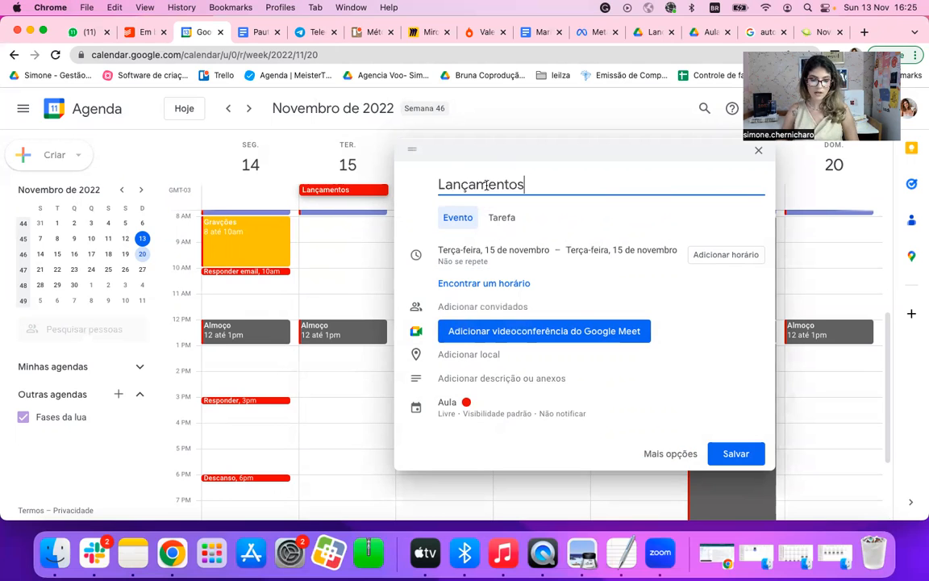
key("Return")
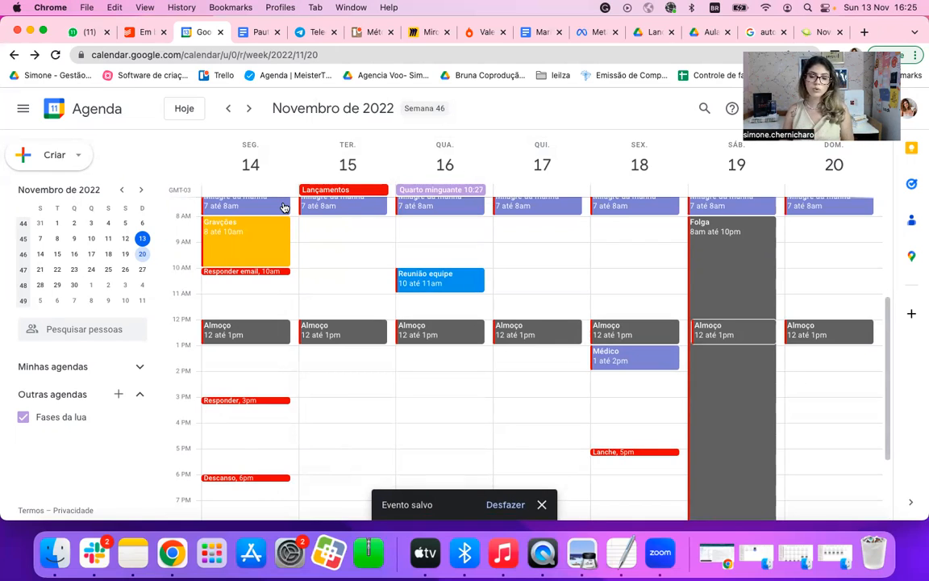
Step: Switch to Todoist and look through the tasks under Em breve, Entrada and Hoje
left_click(139, 32)
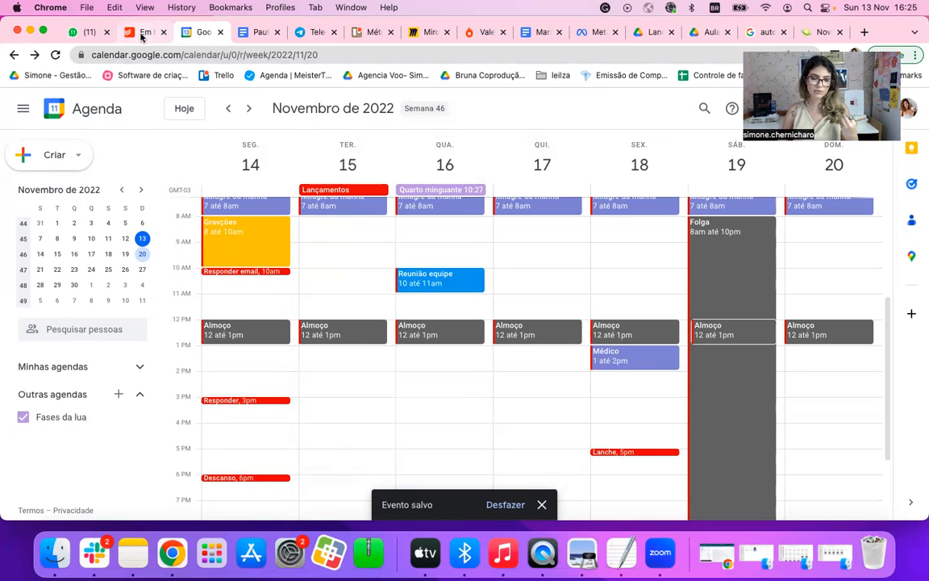
scroll(346, 315, "down", 3)
scroll(346, 315, "up", 6)
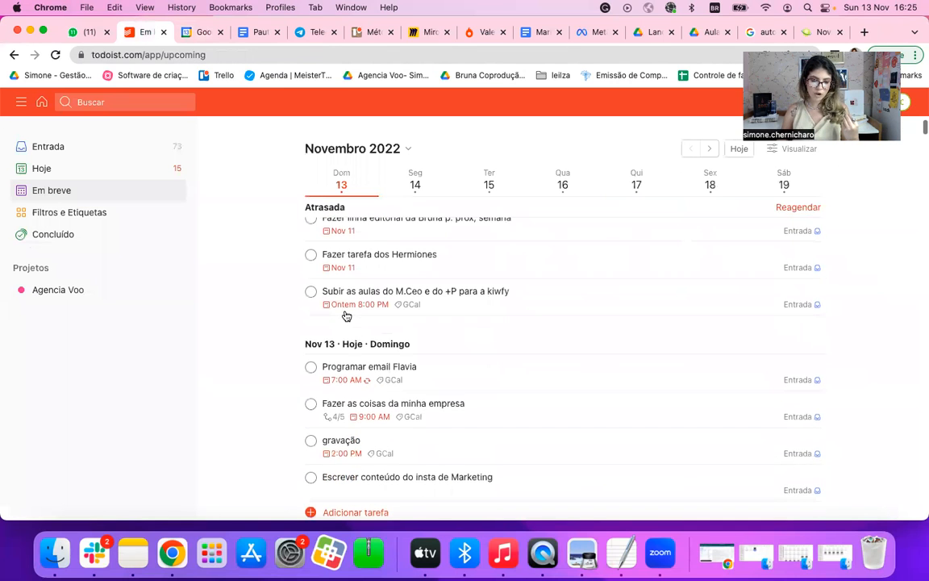
scroll(346, 315, "down", 7)
scroll(346, 315, "down", 5)
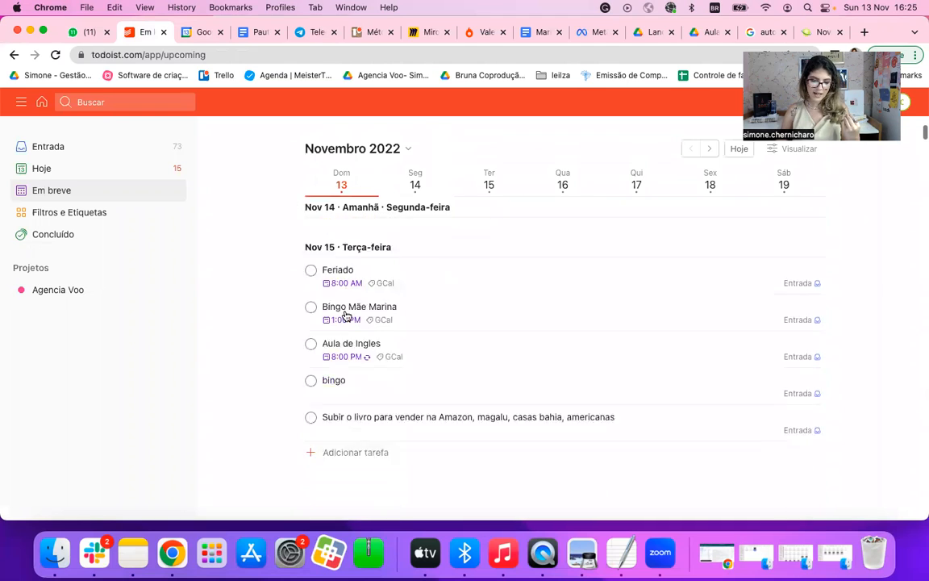
scroll(347, 316, "up", 10)
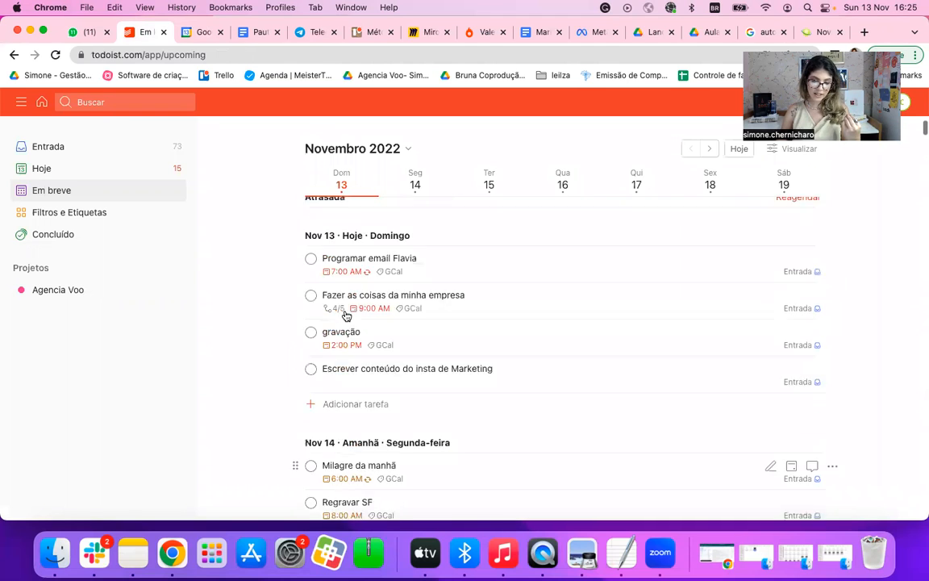
left_click(74, 152)
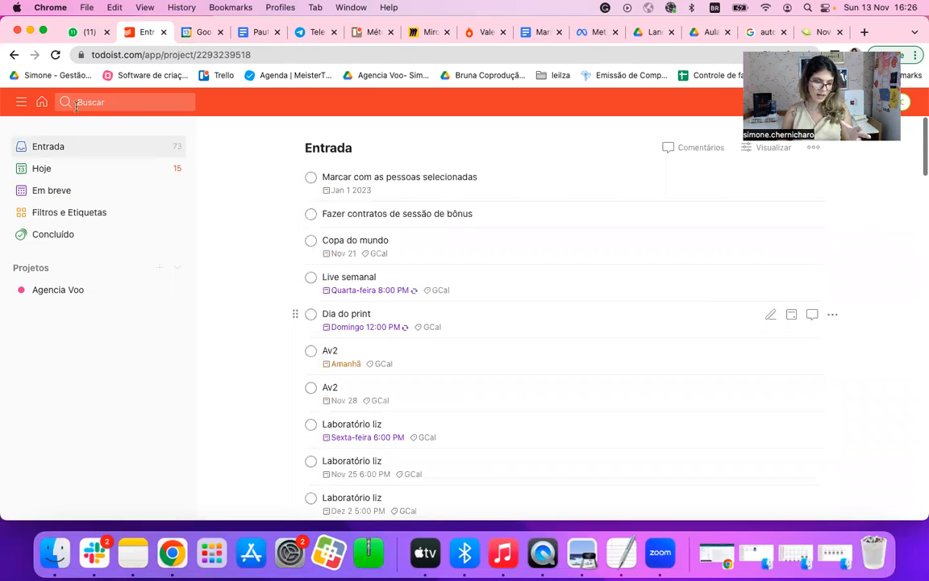
left_click(77, 171)
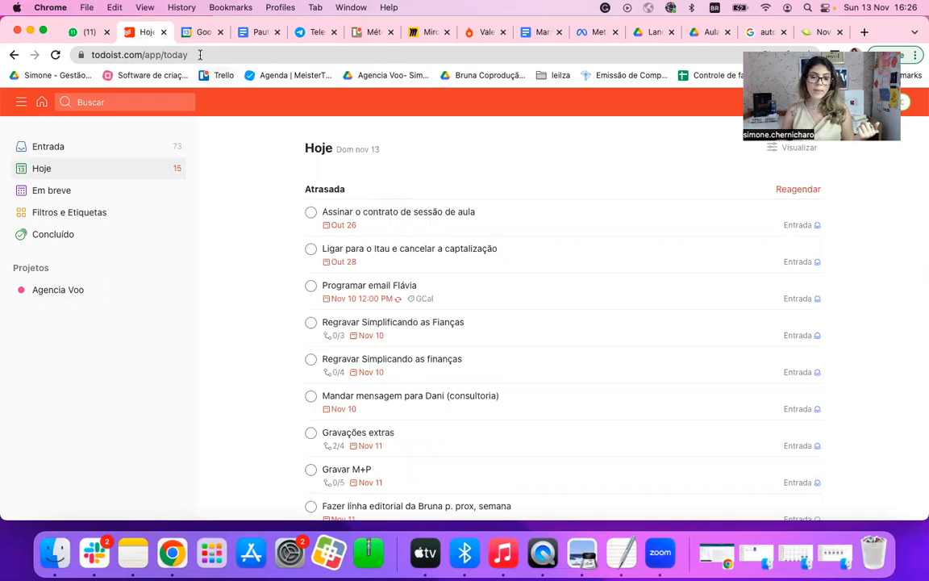
Step: Return to Google Agenda and examine its general settings for region, time zone, events, notifications and viewing options
key("ctrl+Tab")
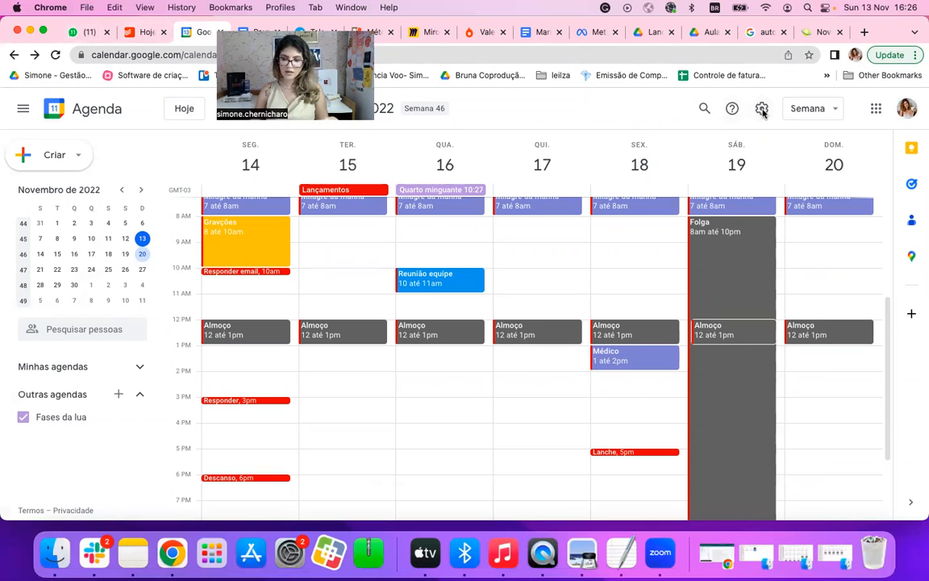
left_click(764, 112)
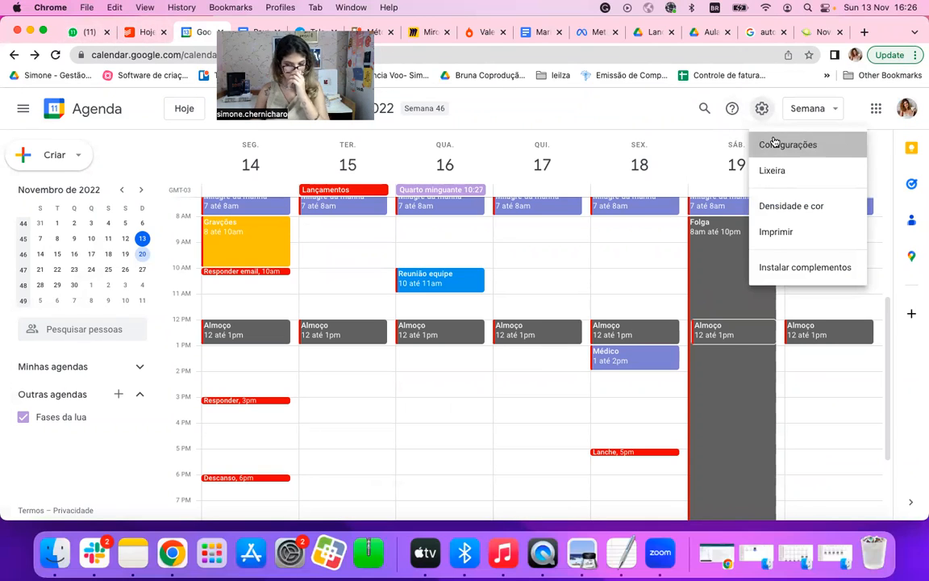
left_click(773, 142)
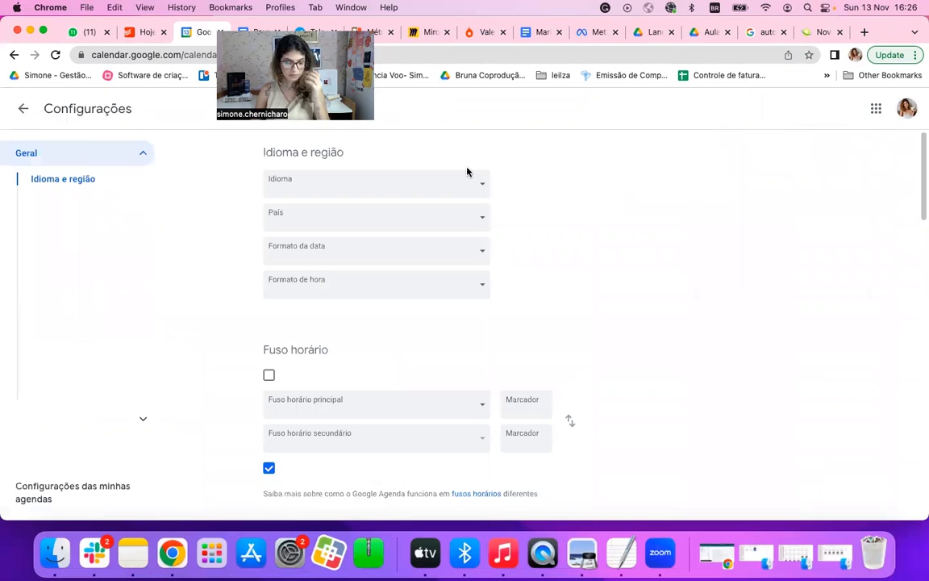
scroll(399, 288, "down", 3)
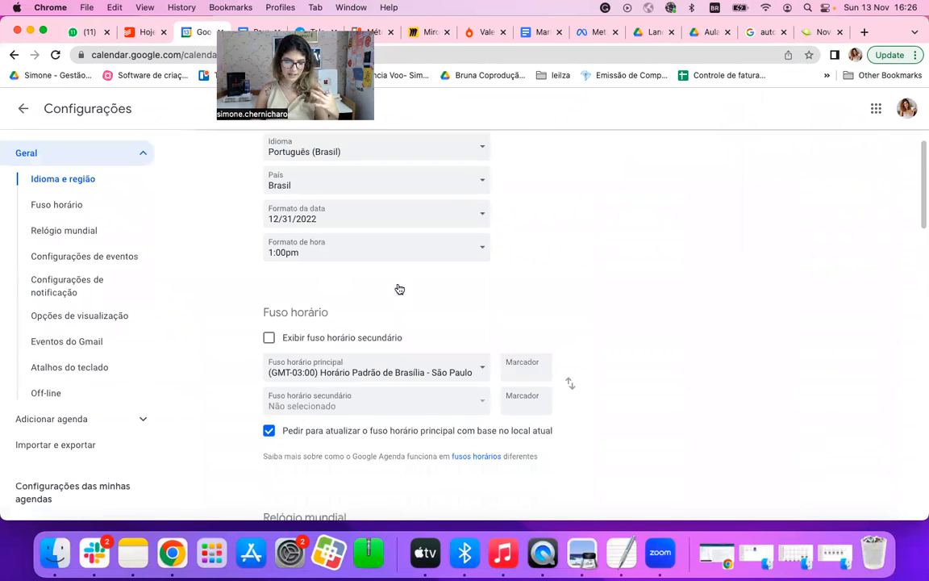
scroll(398, 288, "down", 7)
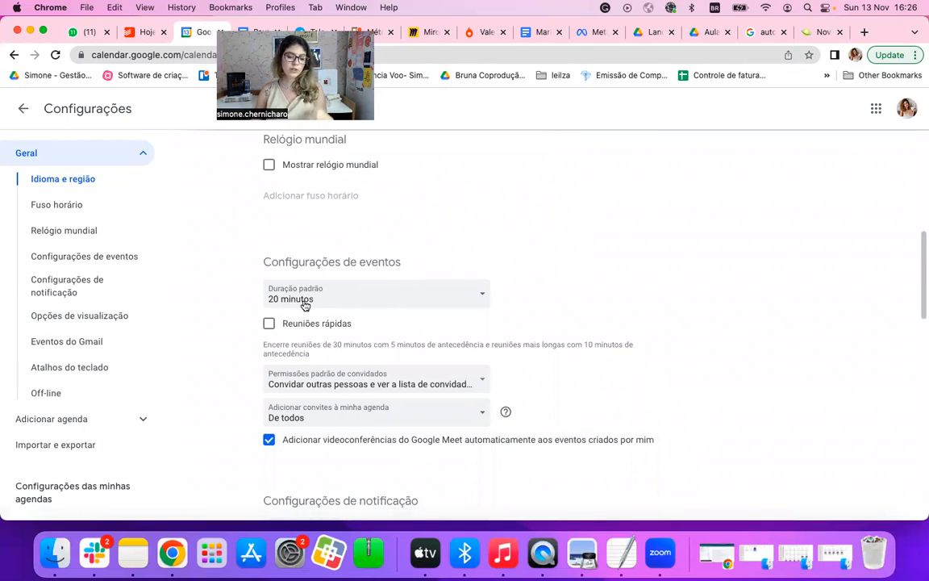
scroll(291, 306, "down", 2)
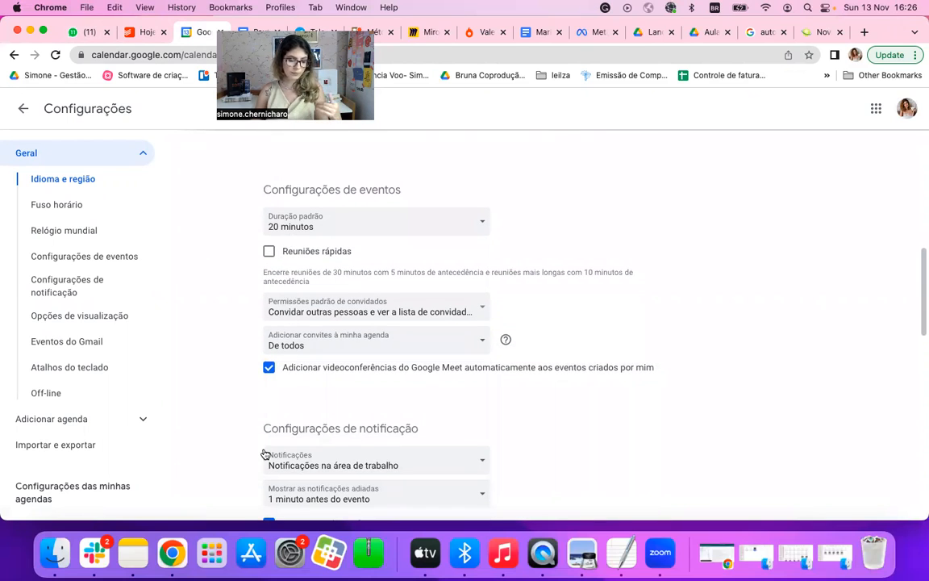
scroll(266, 447, "down", 4)
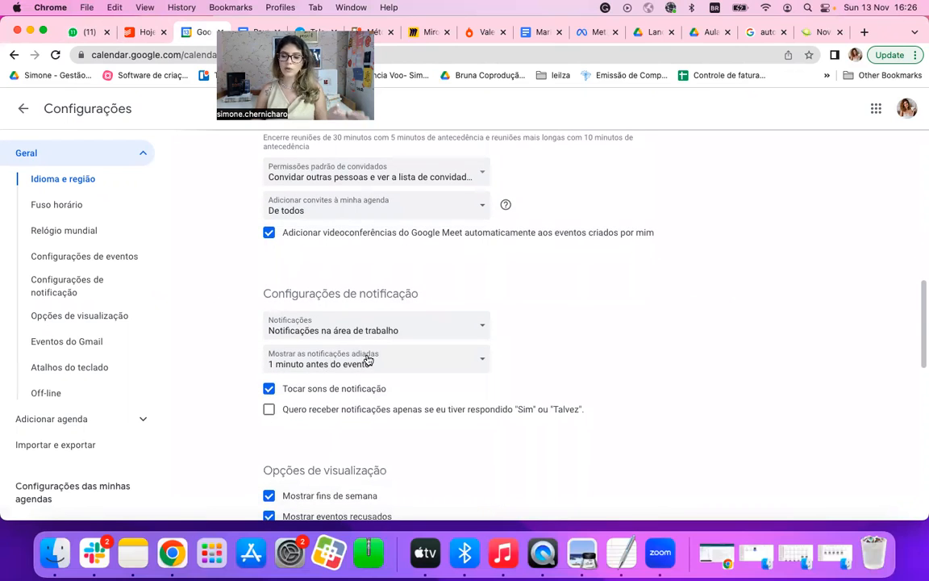
scroll(364, 358, "down", 8)
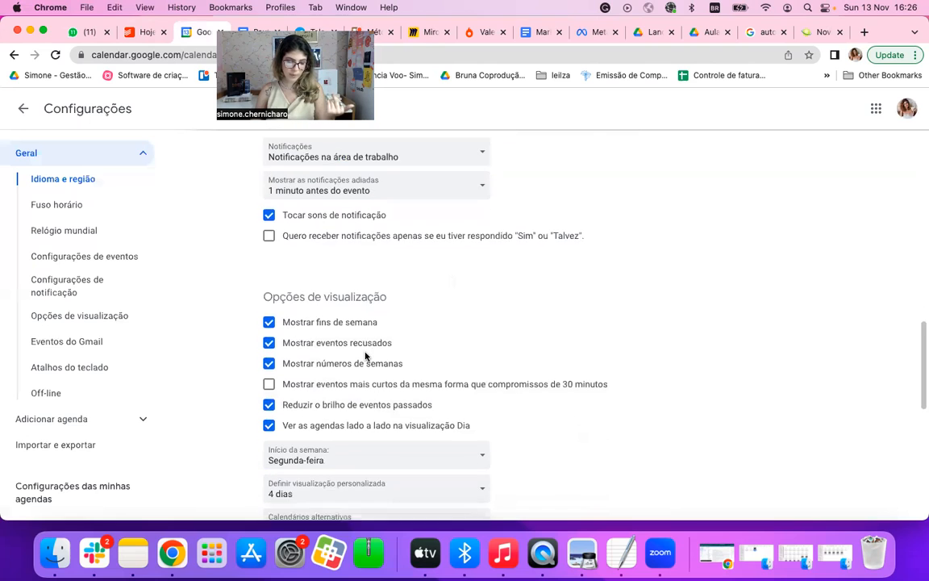
Step: Examine the calendar import and export settings and the options for adding a calendar
left_click(82, 448)
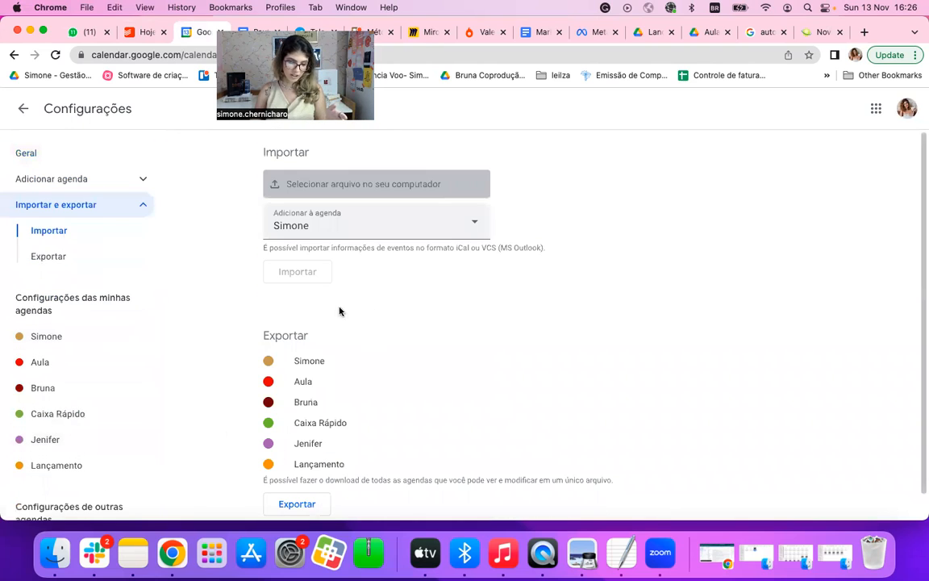
scroll(347, 387, "down", 1)
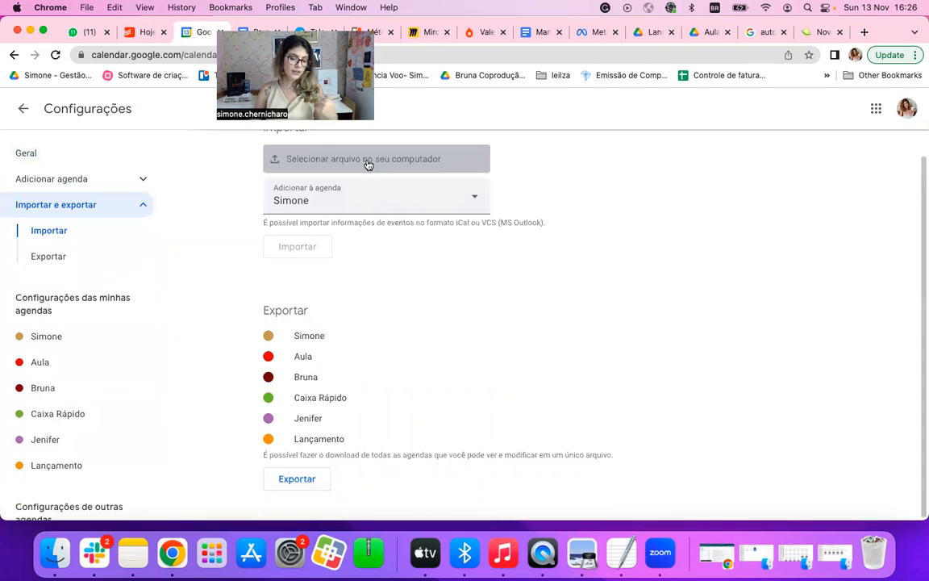
left_click(47, 258)
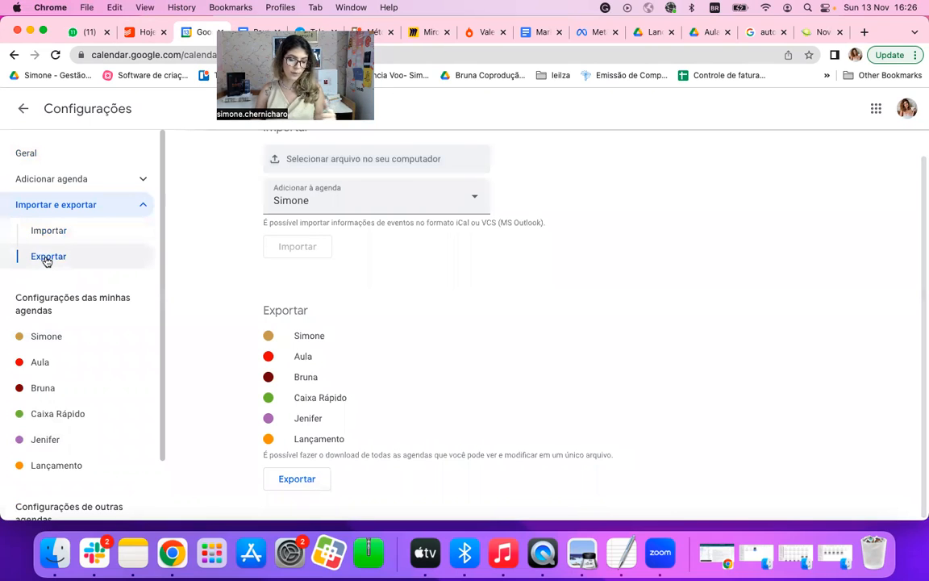
scroll(59, 489, "down", 2)
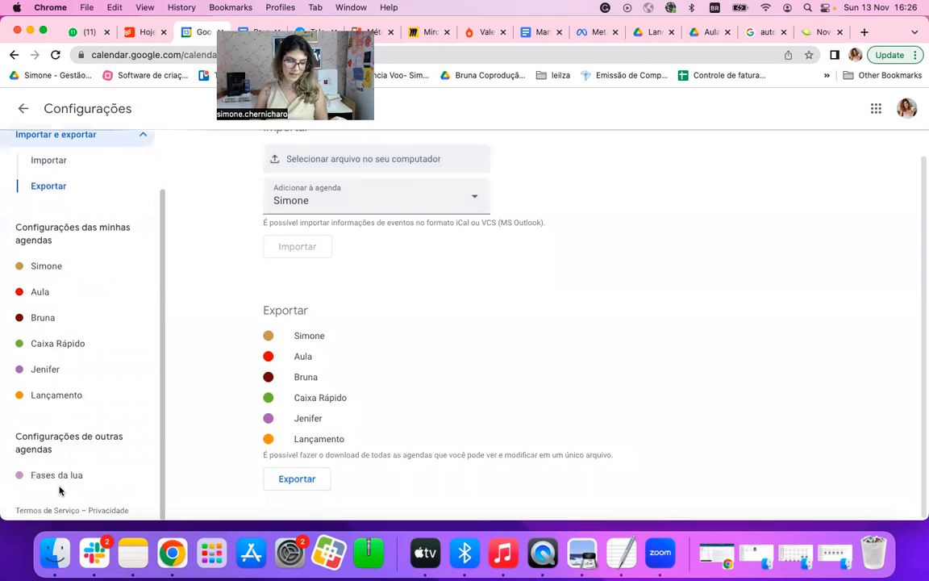
scroll(137, 286, "up", 2)
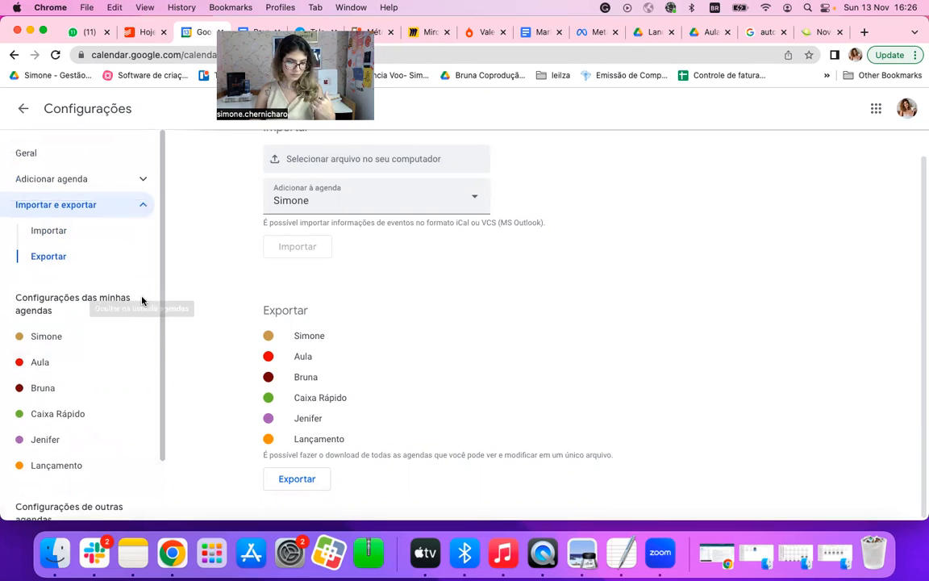
left_click(108, 180)
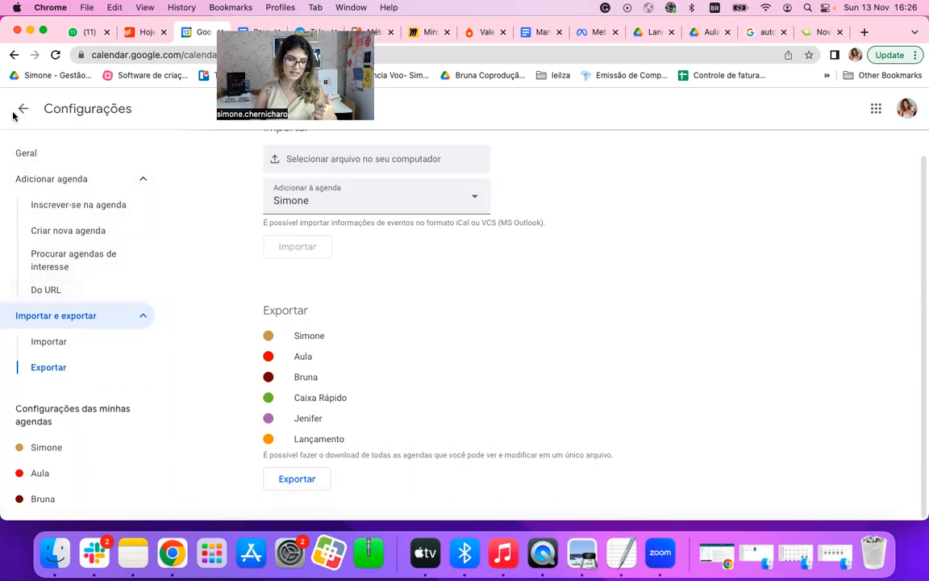
Step: Turn on the offline calendar in the general settings
left_click(32, 155)
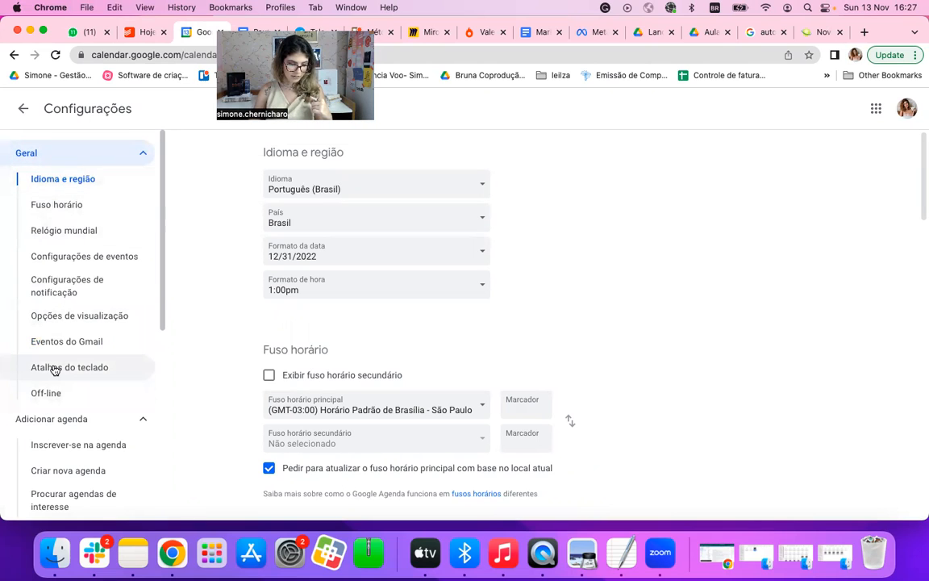
left_click(83, 320)
left_click(88, 347)
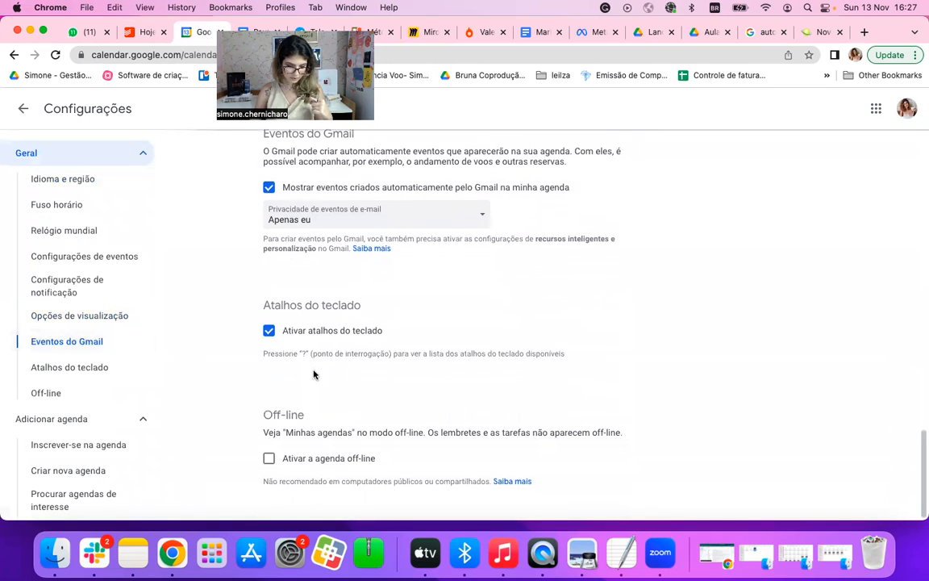
left_click(269, 459)
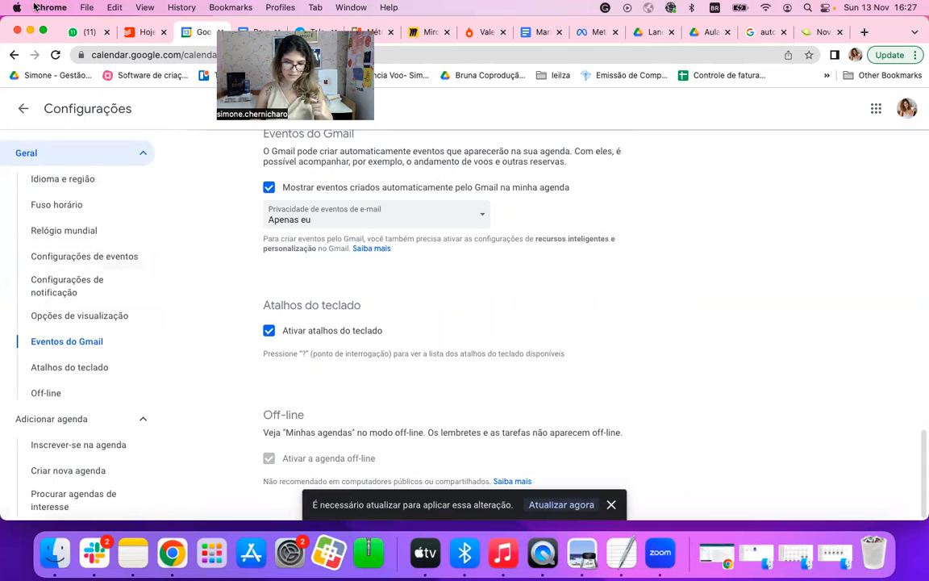
Step: Review the viewing options, checking the week-start setting and keeping the alternative calendars on Nenhuma
scroll(99, 367, "down", 1)
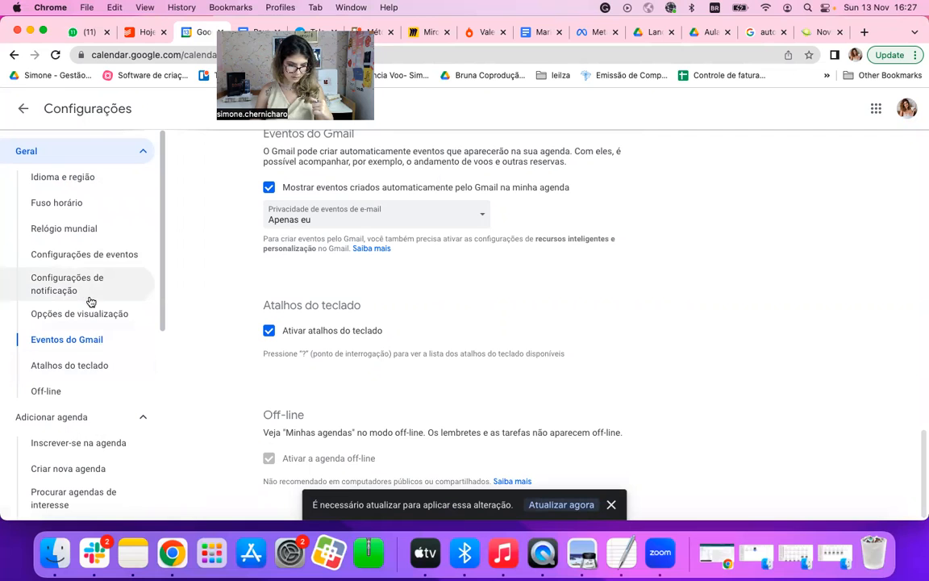
left_click(94, 307)
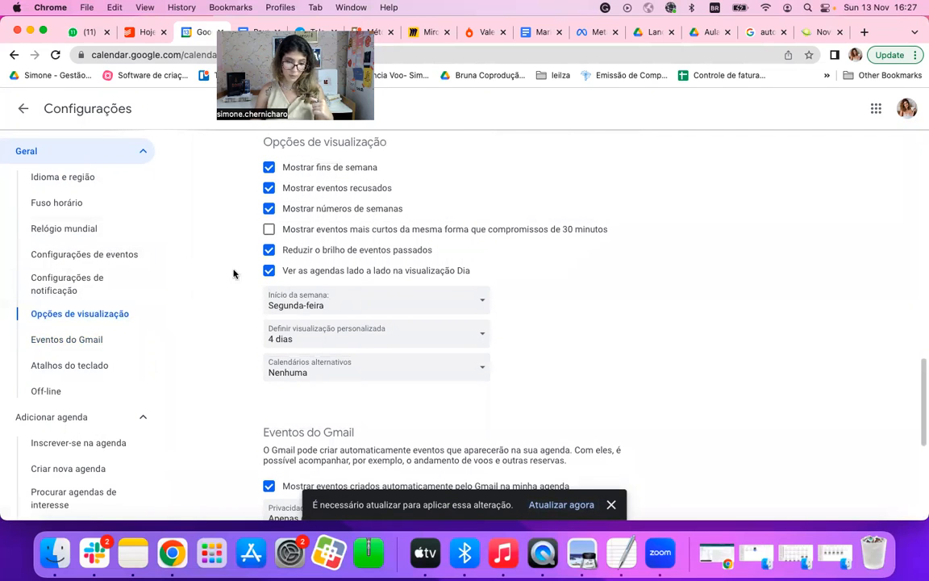
left_click(316, 310)
left_click(317, 311)
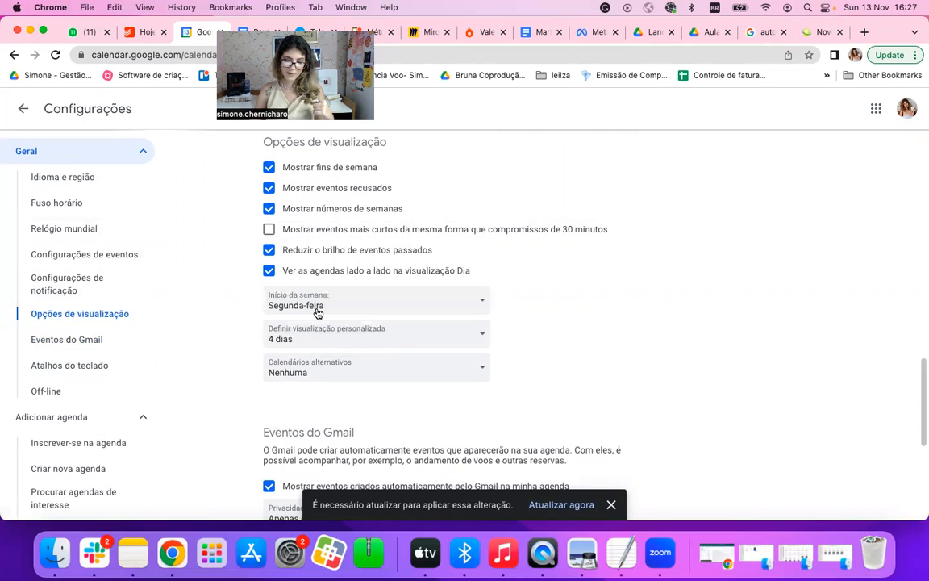
left_click(318, 377)
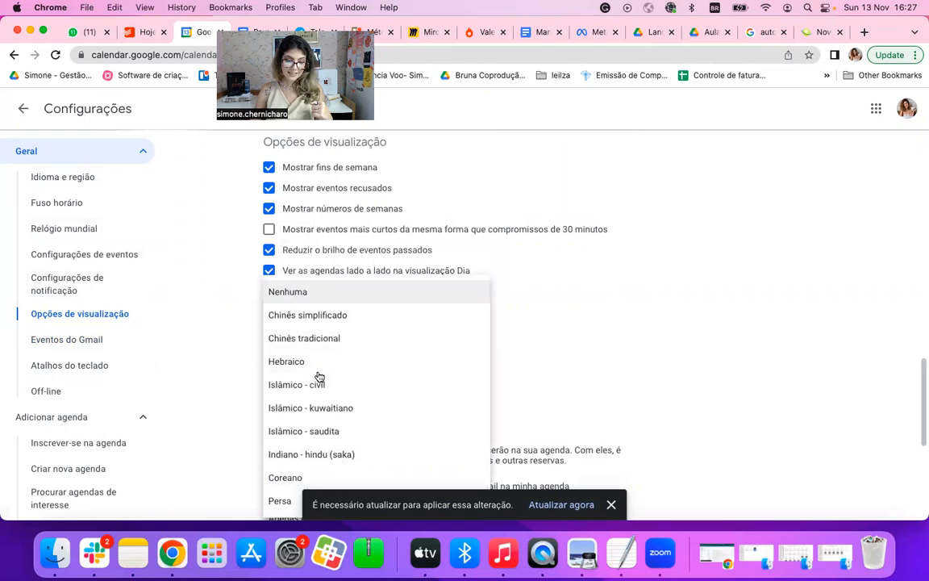
left_click(339, 293)
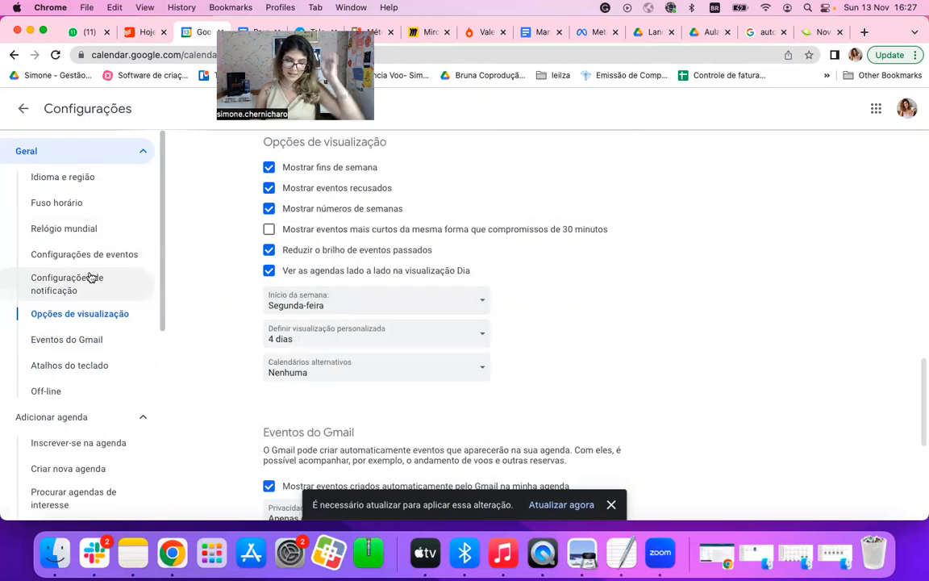
scroll(90, 278, "down", 4)
scroll(91, 277, "down", 10)
scroll(90, 278, "up", 15)
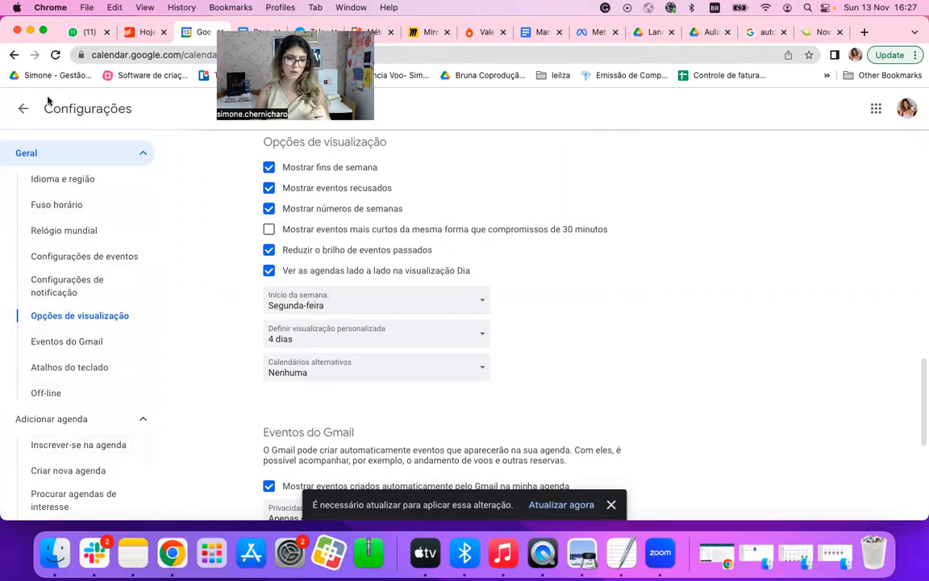
Step: Leave the calendar settings and switch to Todoist to examine its general and advanced settings
left_click(23, 110)
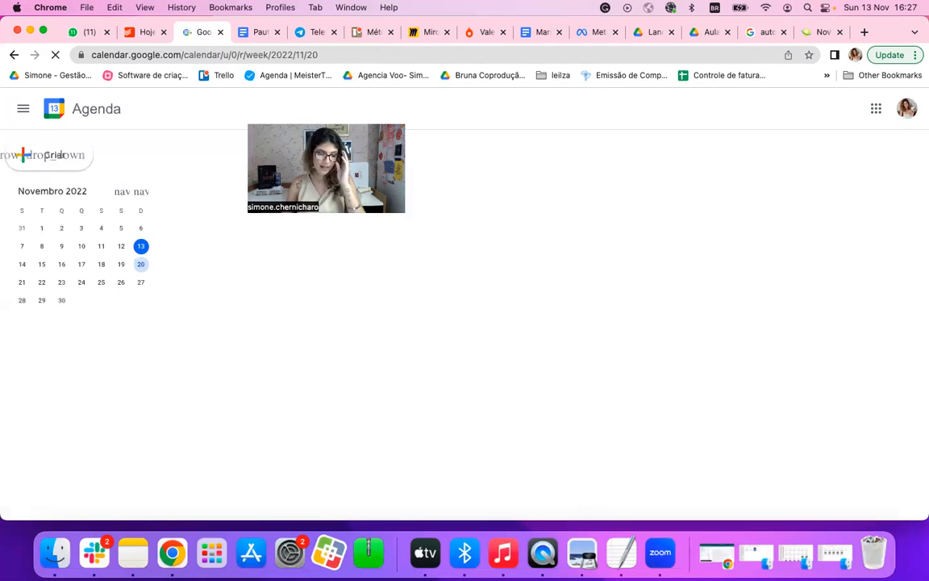
left_click(143, 34)
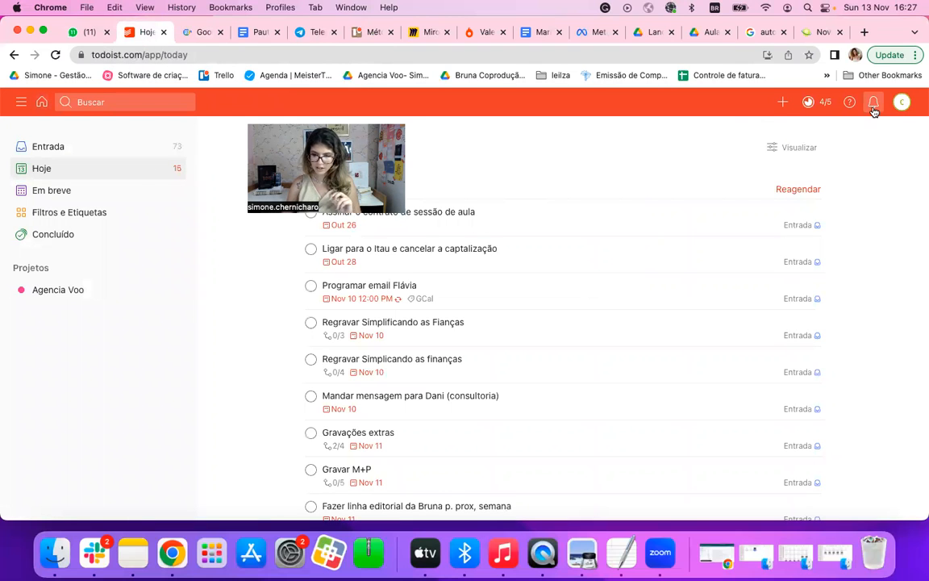
left_click(903, 103)
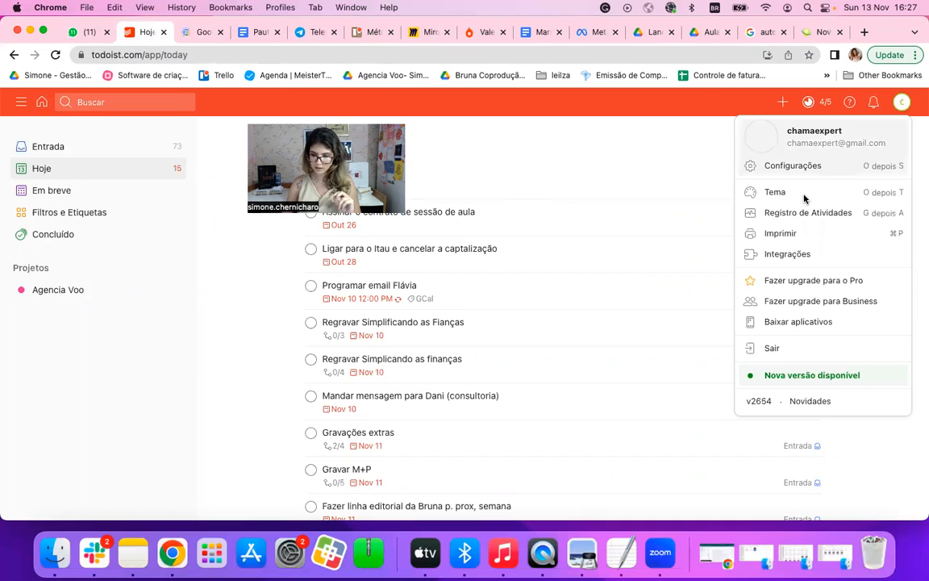
left_click(809, 167)
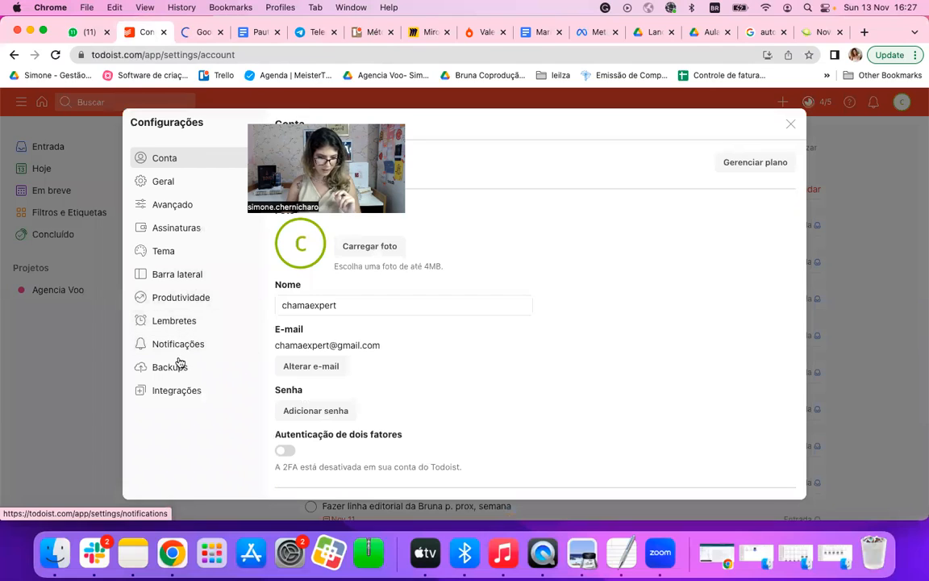
left_click(167, 182)
scroll(284, 381, "down", 5)
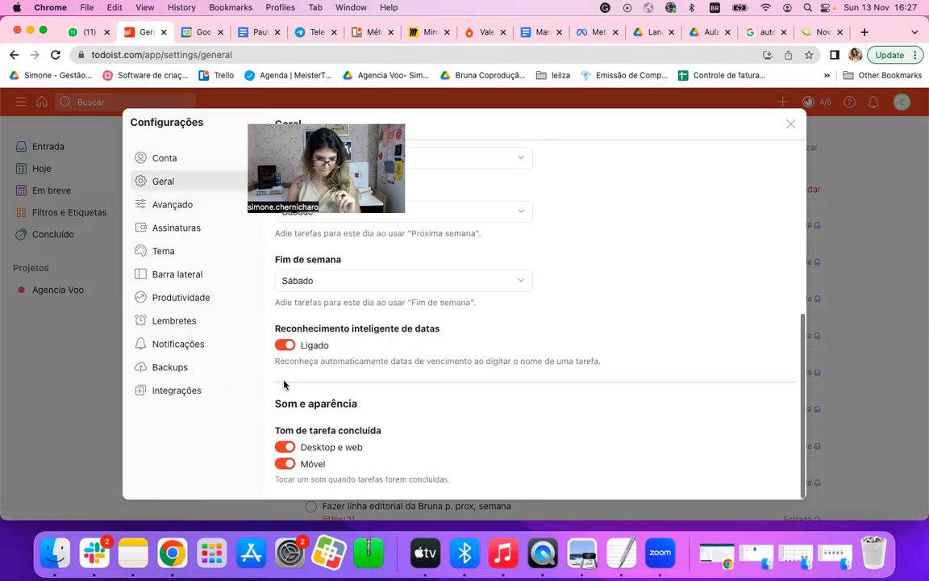
left_click(202, 207)
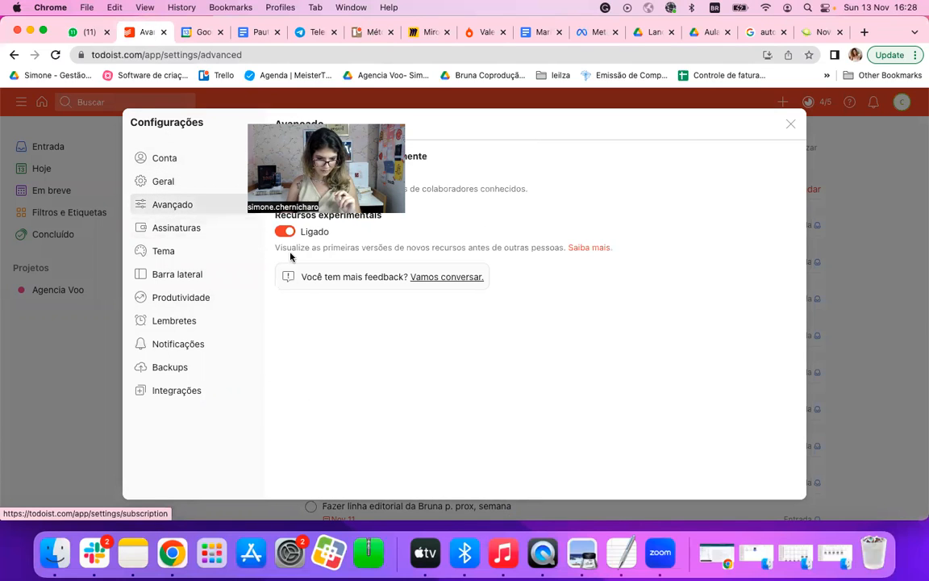
left_click_drag(316, 121, 232, 50)
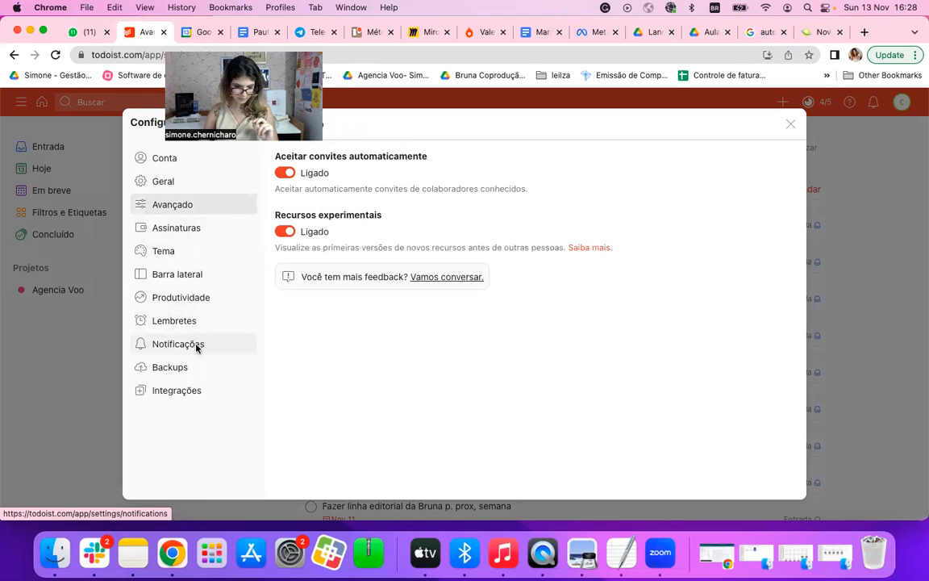
Step: Examine Todoist's integrations, covering the Google Calendar sync, calendar feed and API token sections, and close the settings
left_click(198, 391)
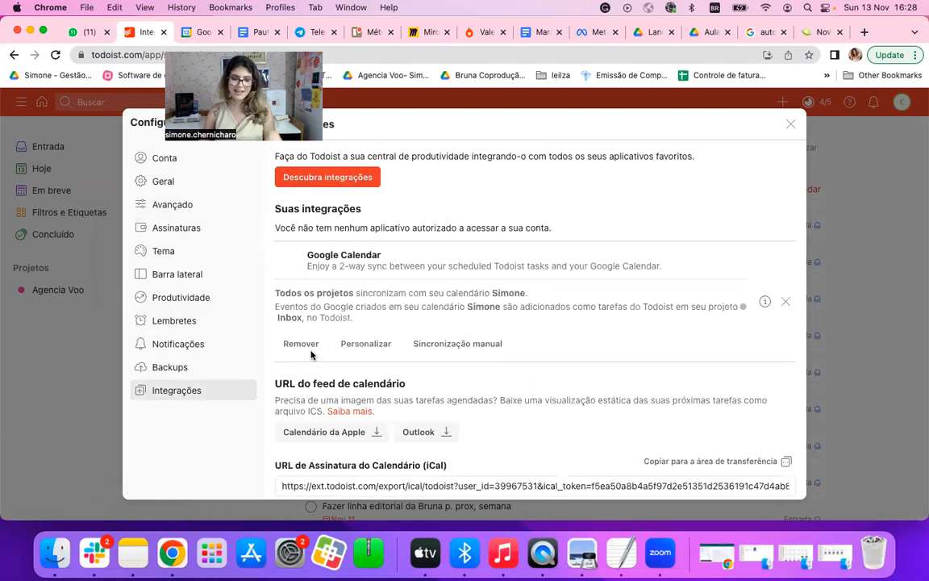
scroll(377, 377, "down", 1)
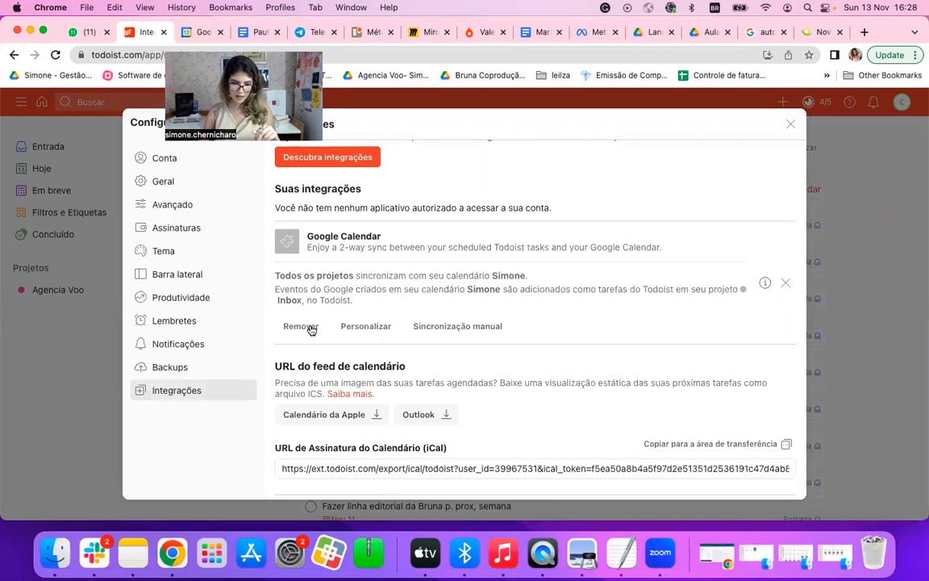
scroll(368, 327, "down", 5)
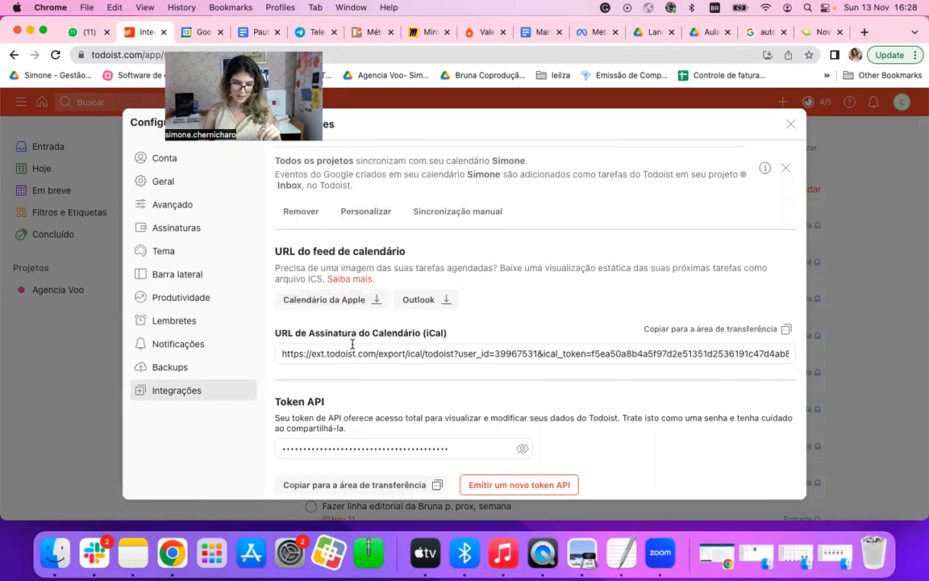
scroll(347, 242, "up", 6)
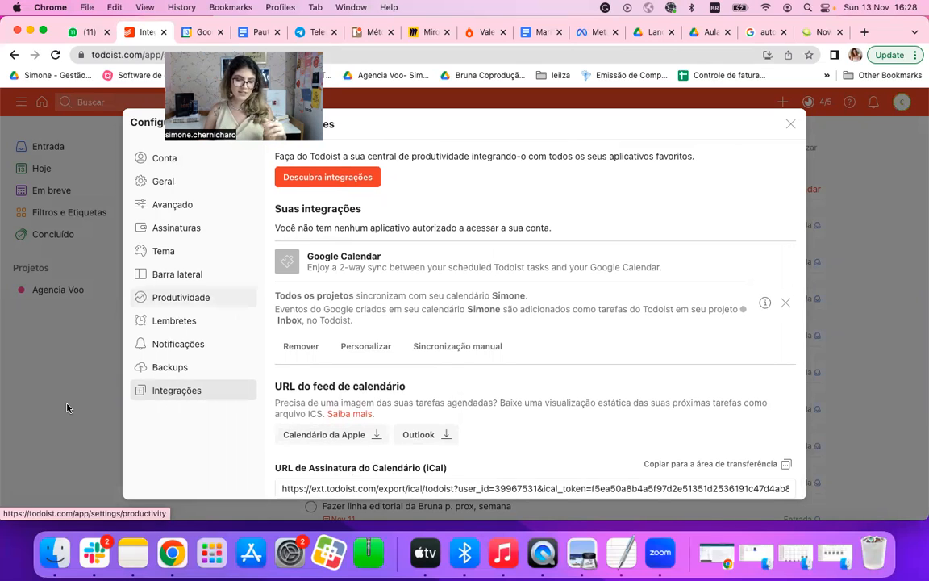
key("Escape")
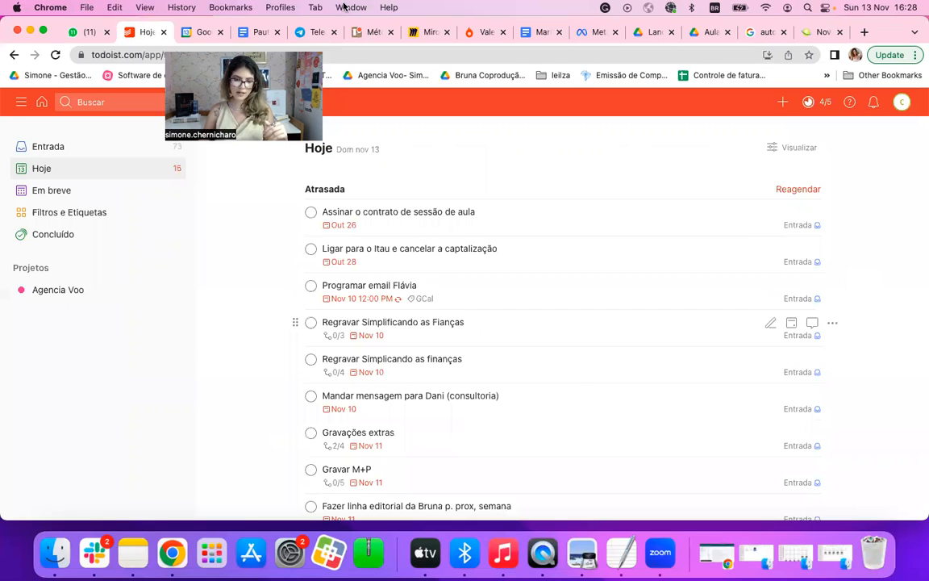
Step: Return to Google Agenda and review the planned week of 14–20 November
left_click(204, 36)
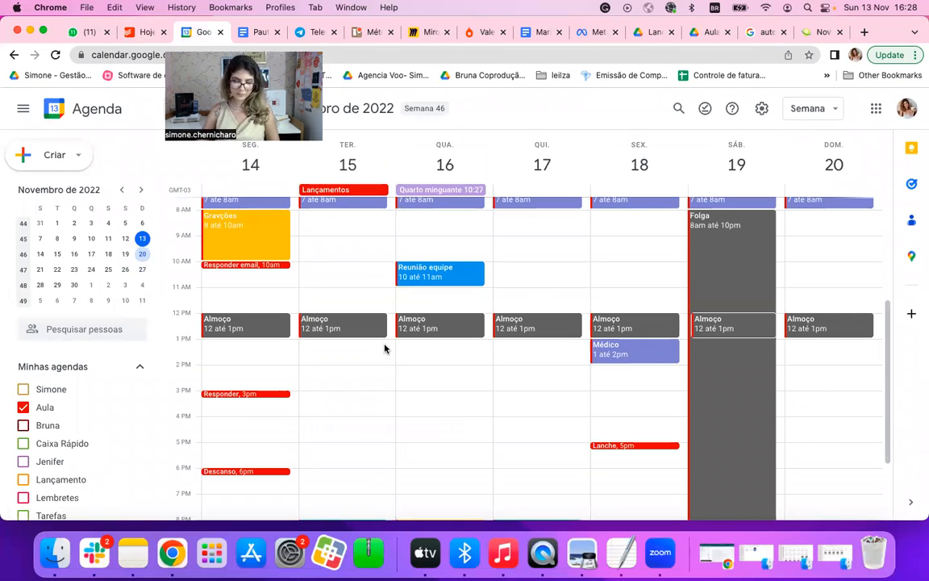
scroll(596, 362, "up", 1)
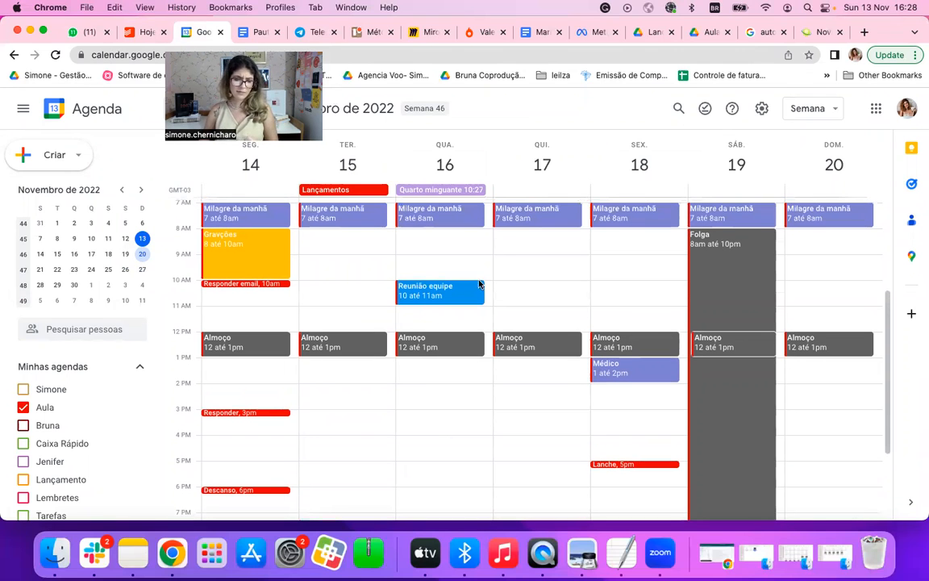